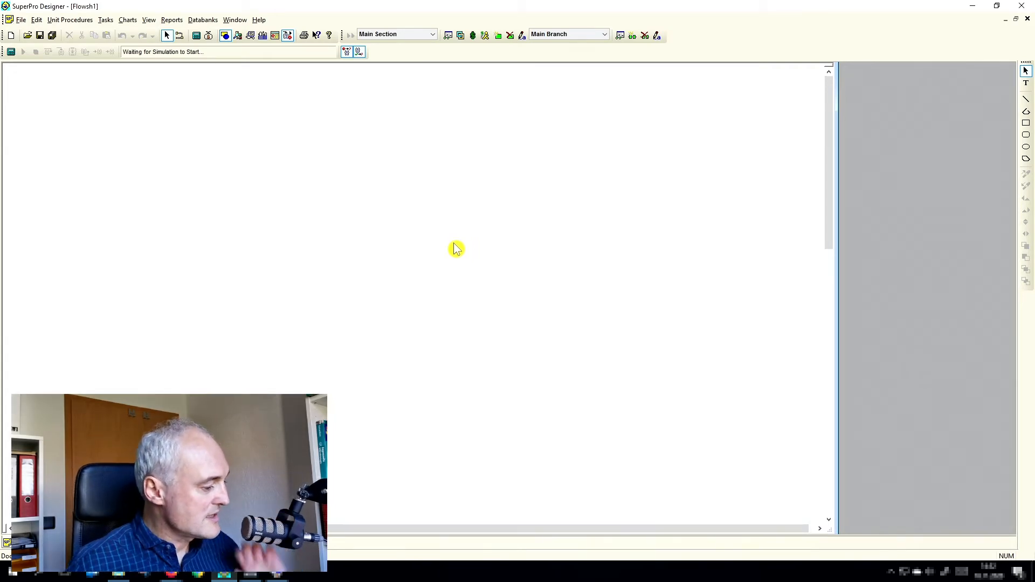
- Register Glucose from the Designer databank as a pure component of the flowsheet
click(106, 22)
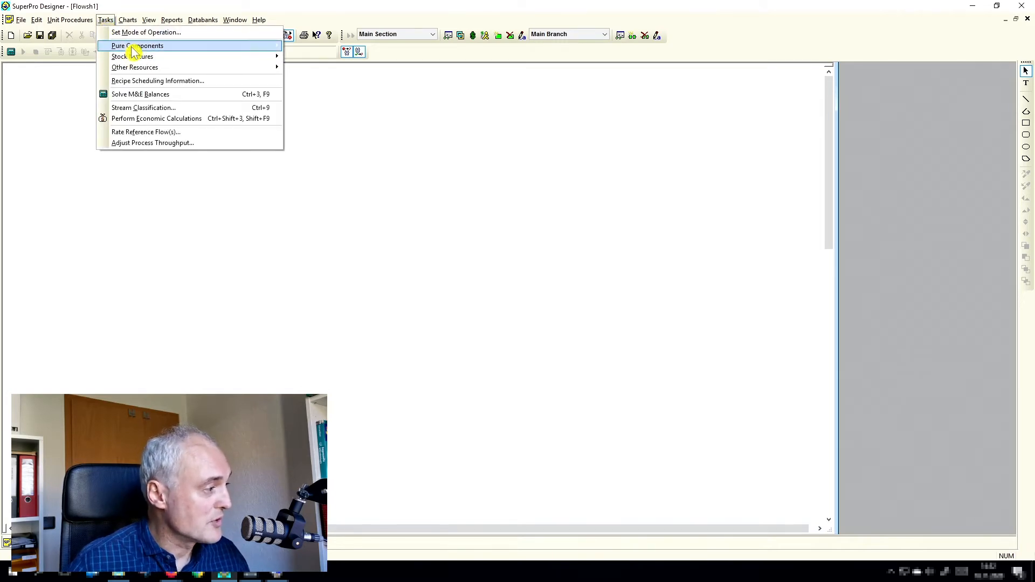
mouse_move(189, 51)
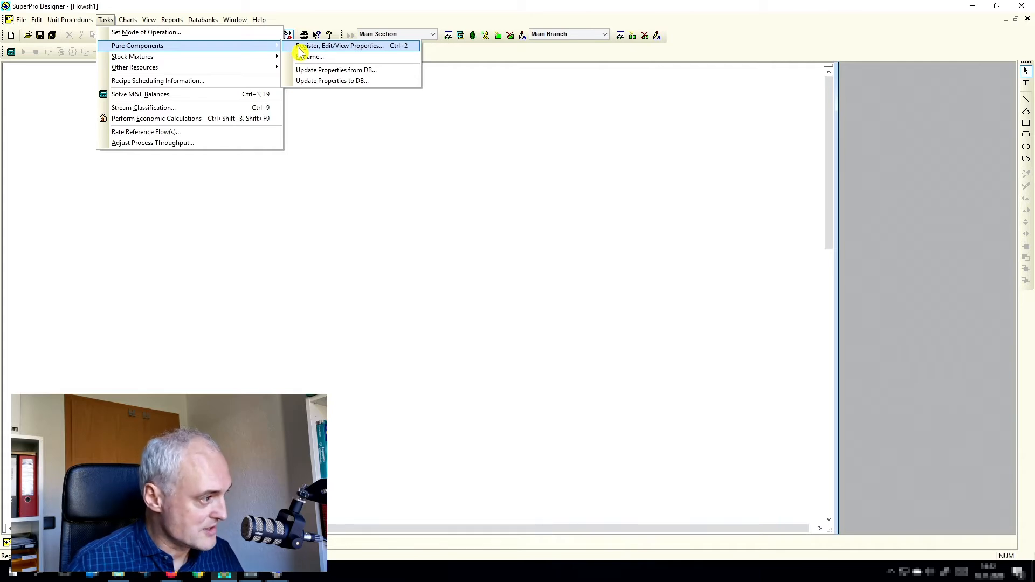
click(299, 51)
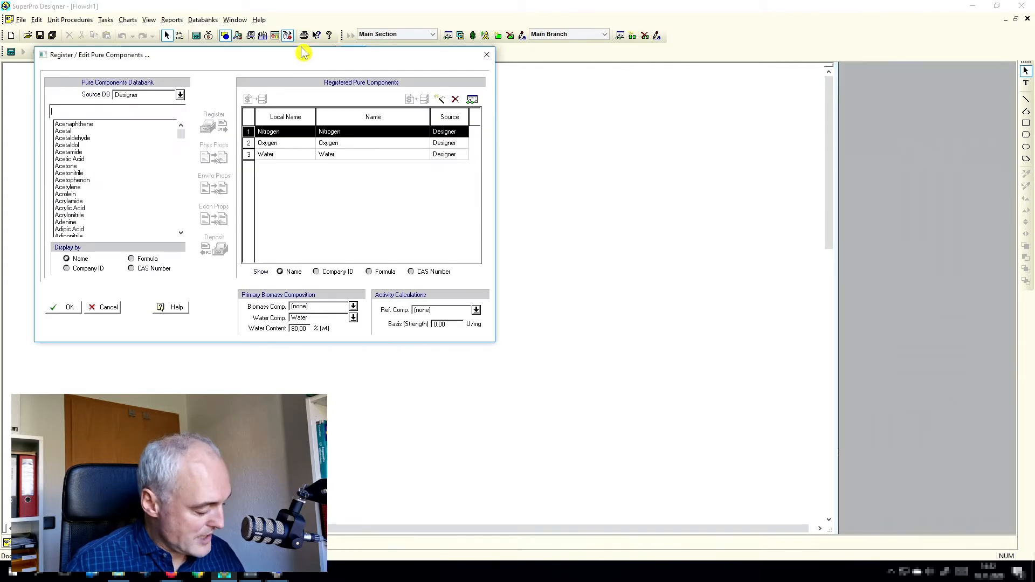
text(glu)
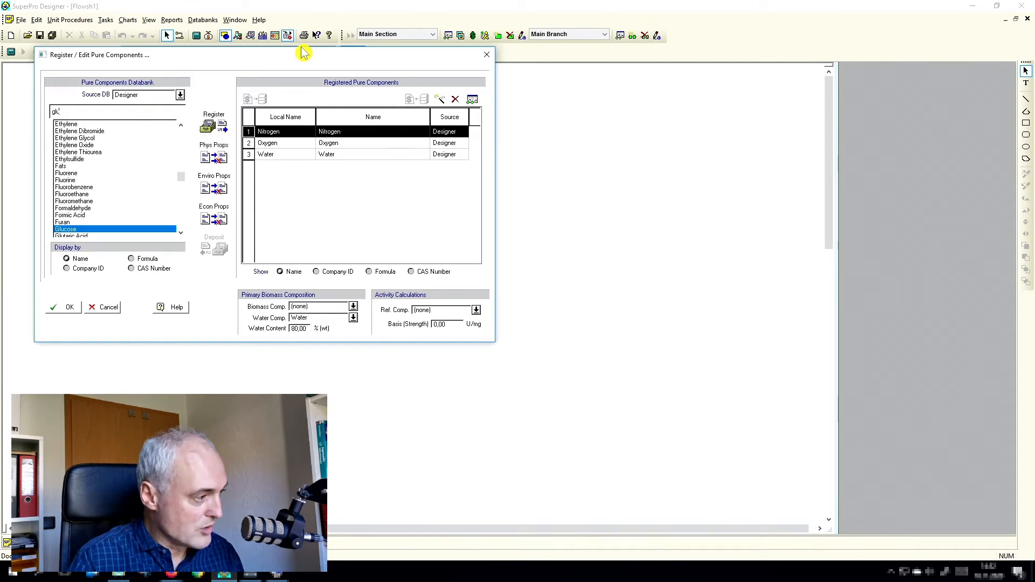
text(co)
click(208, 125)
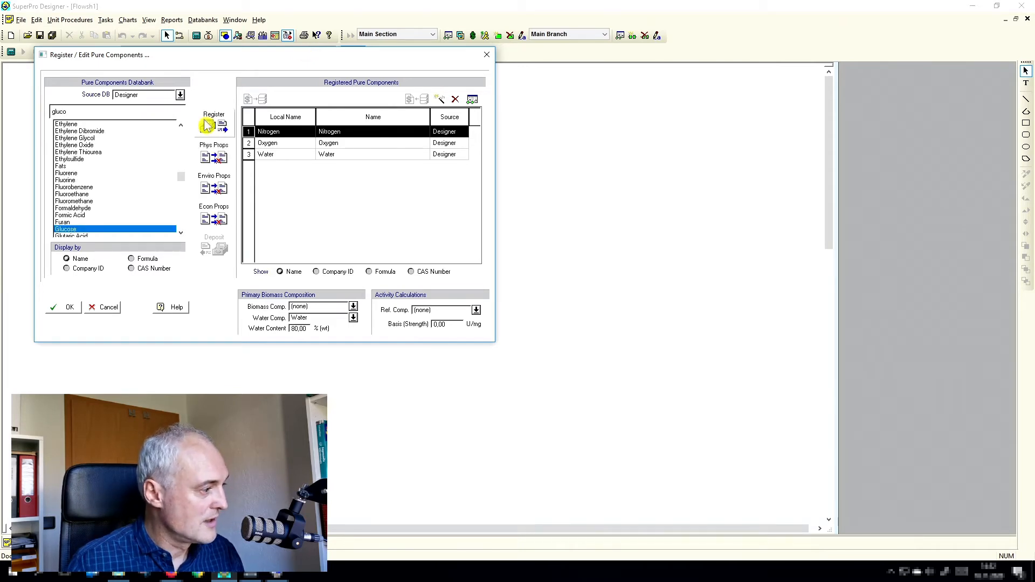
- Register Carbon Dioxide from the Designer databank as a pure component
double_click(121, 106)
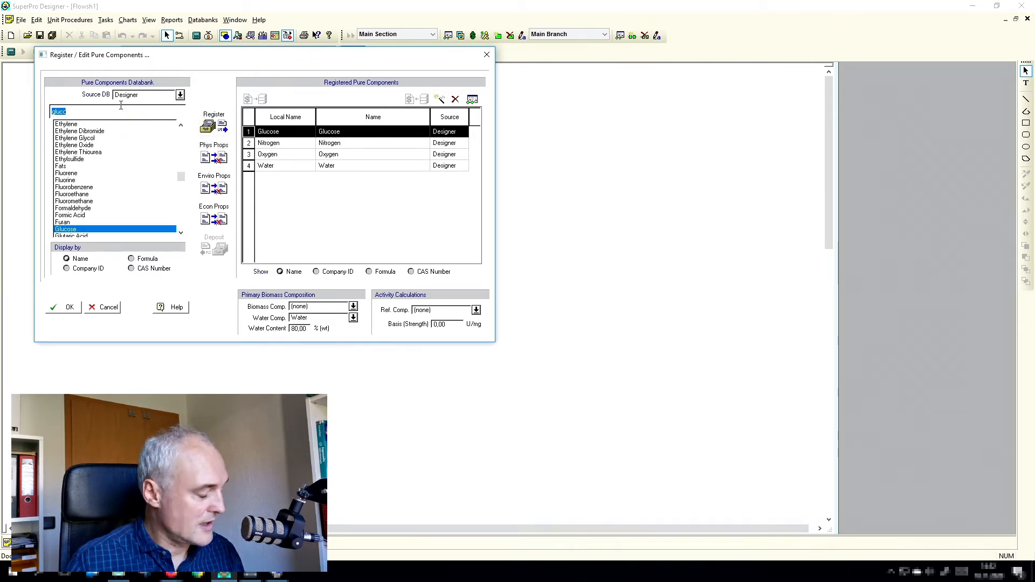
text(carbon dic)
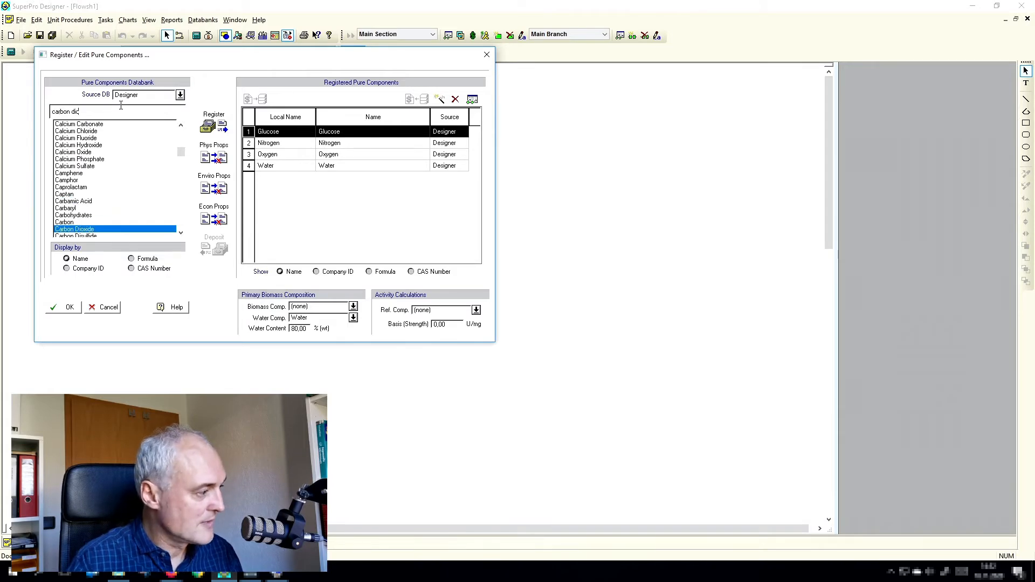
text(io)
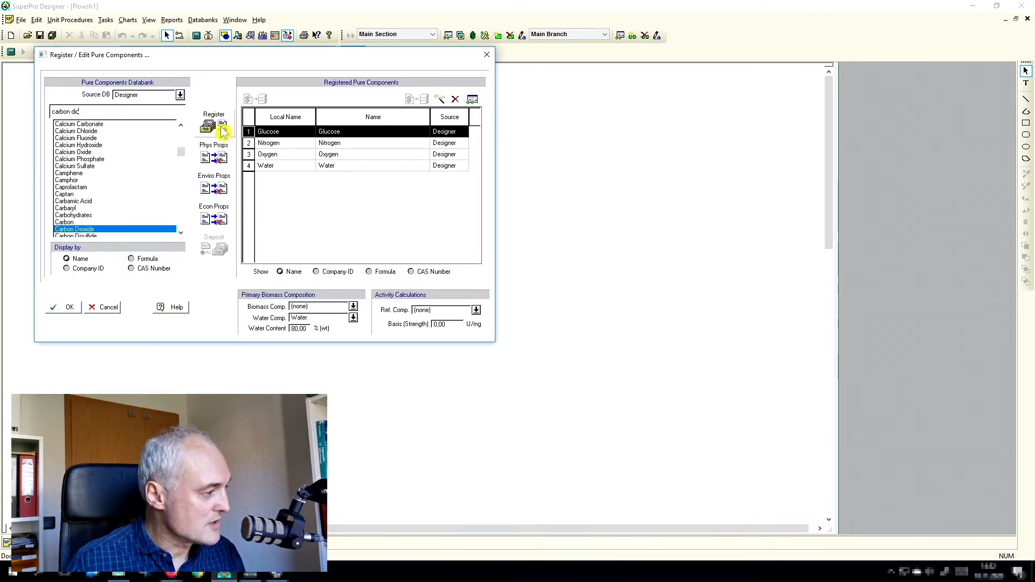
click(223, 130)
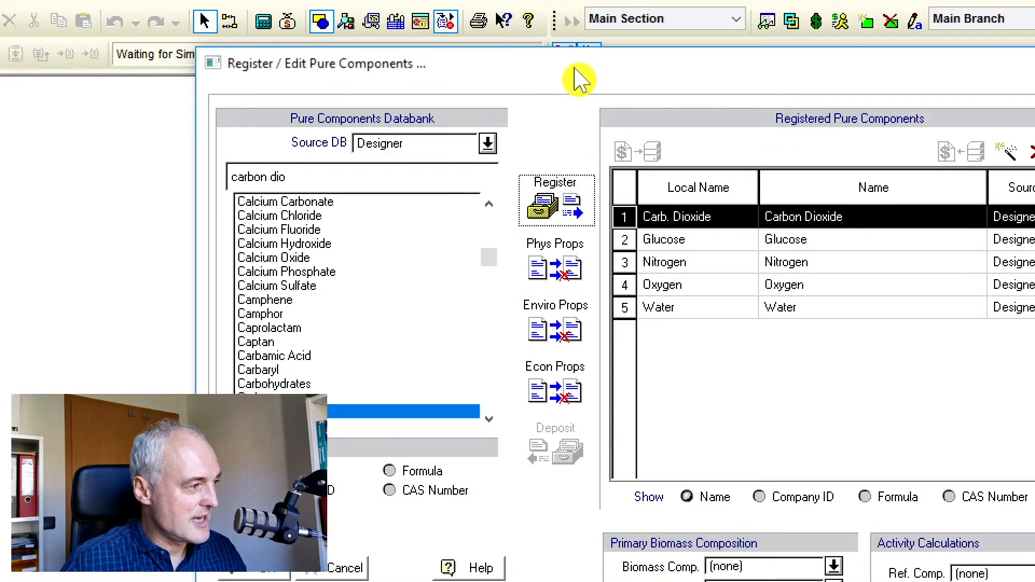
- Search the pure components databank for "distill"
drag(579, 79, 512, 80)
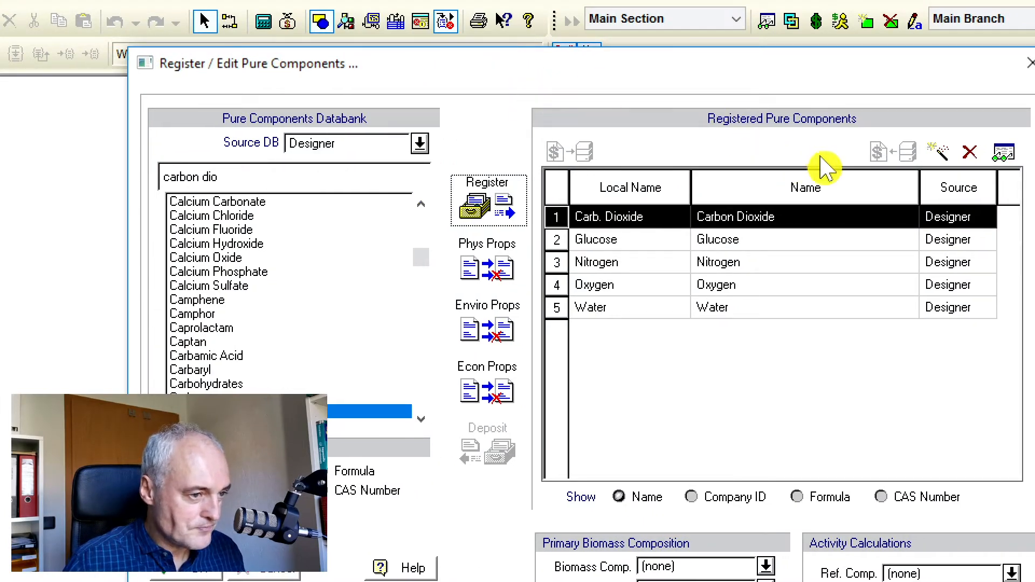
click(232, 173)
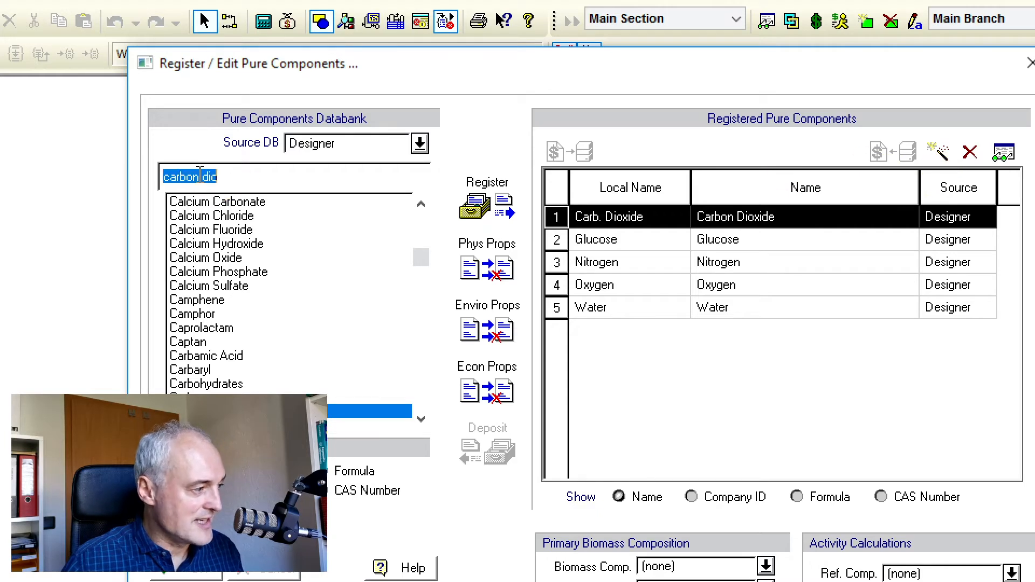
text(distill)
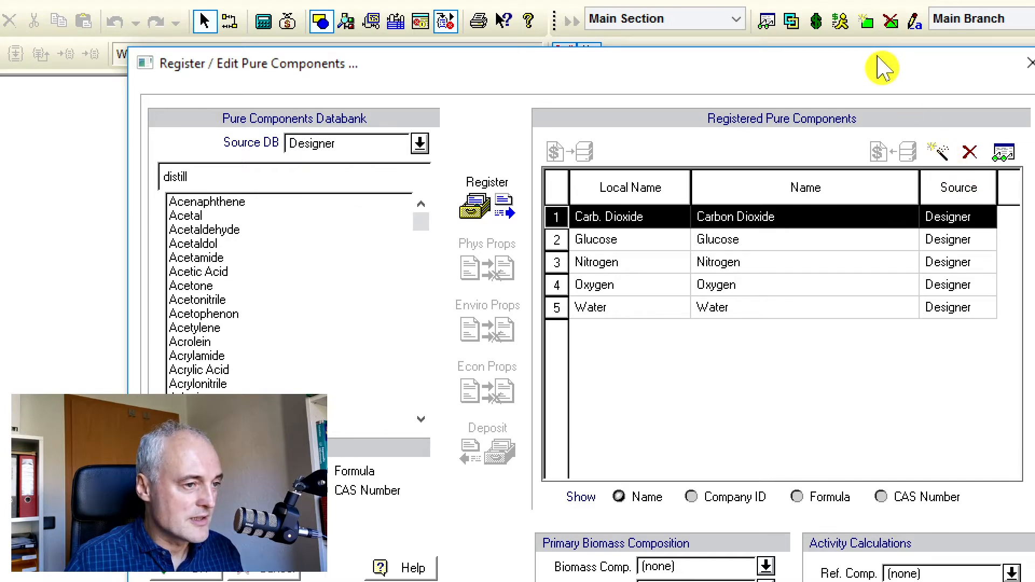
drag(876, 61, 807, 65)
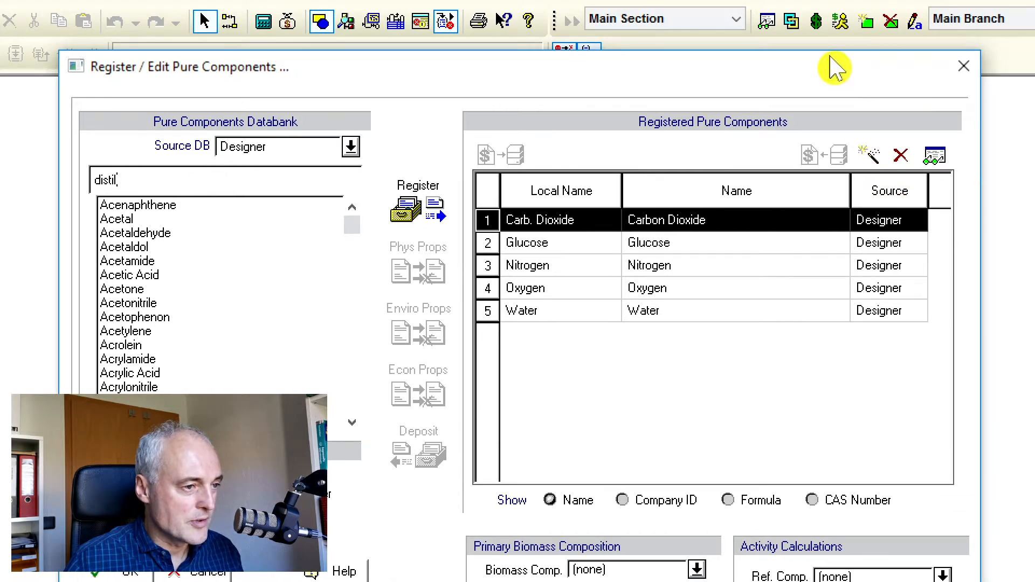
drag(832, 65, 908, 66)
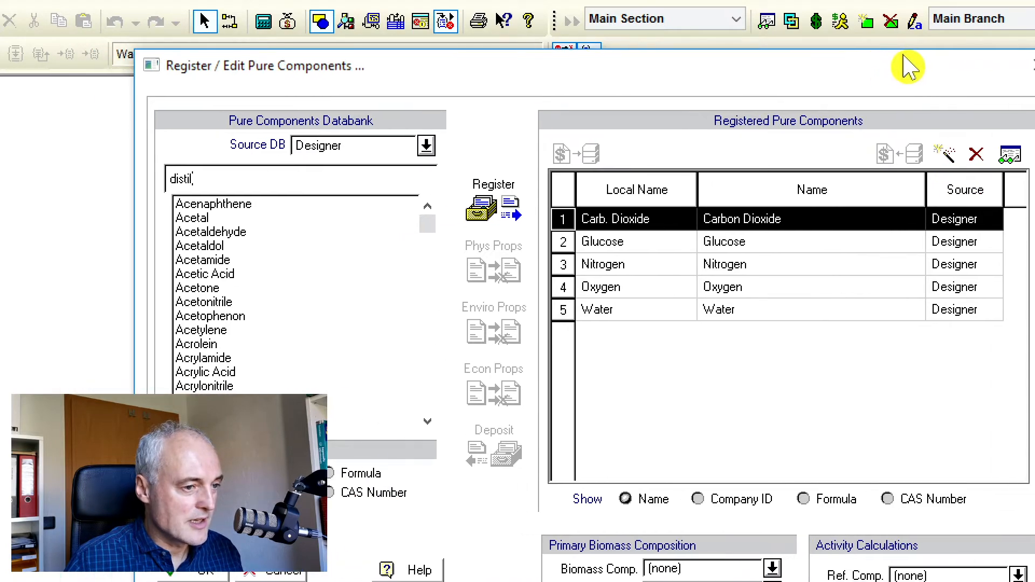
- Create a new pure component definition with the name Distillers Soluble
click(947, 157)
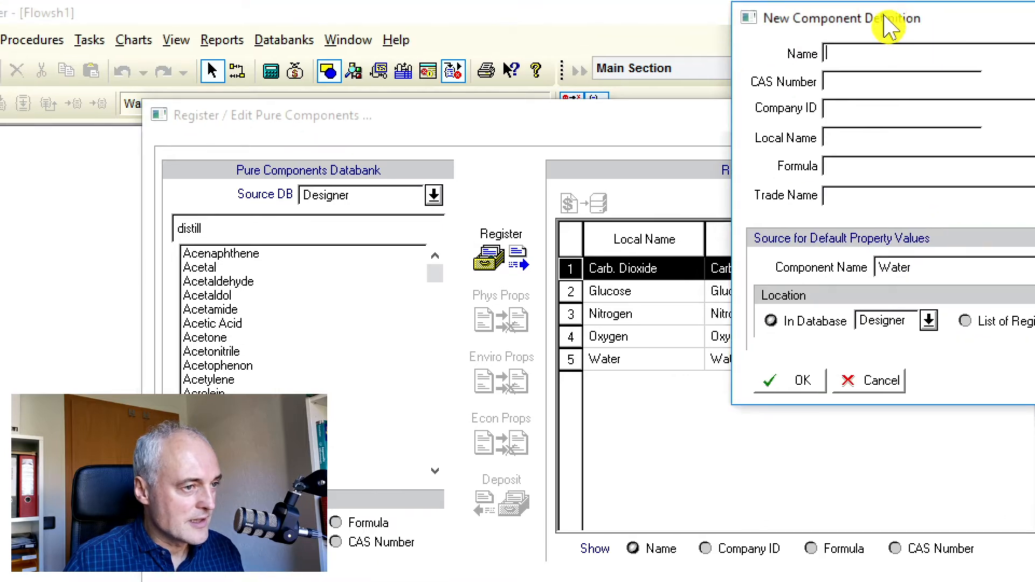
drag(882, 0, 568, 93)
drag(620, 143, 645, 117)
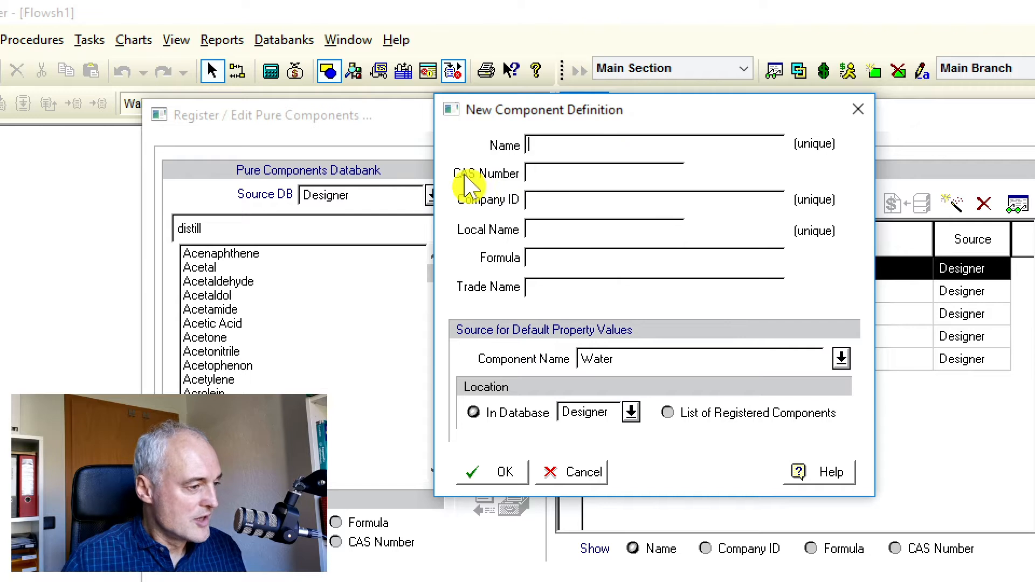
text(D)
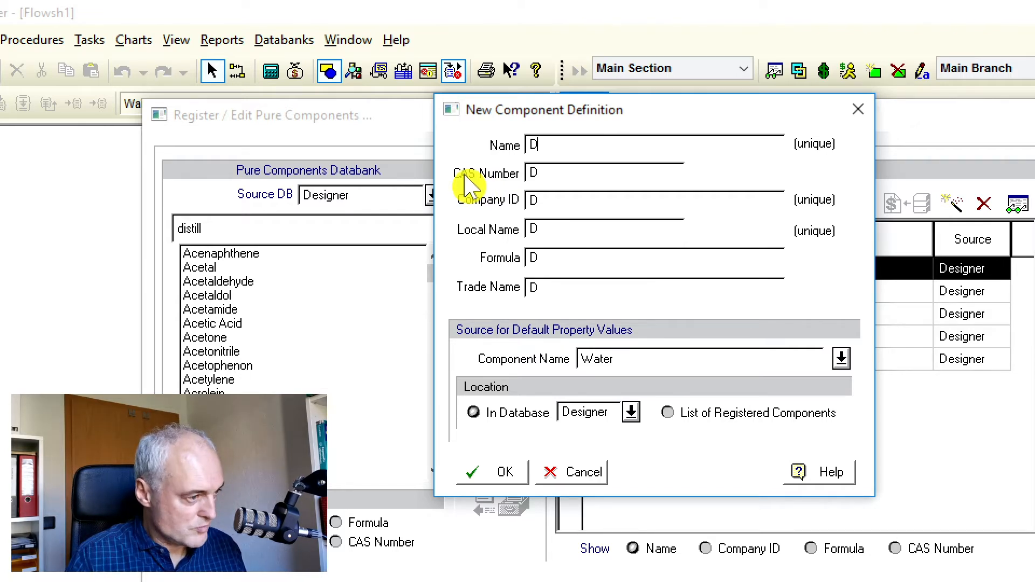
text(istillers )
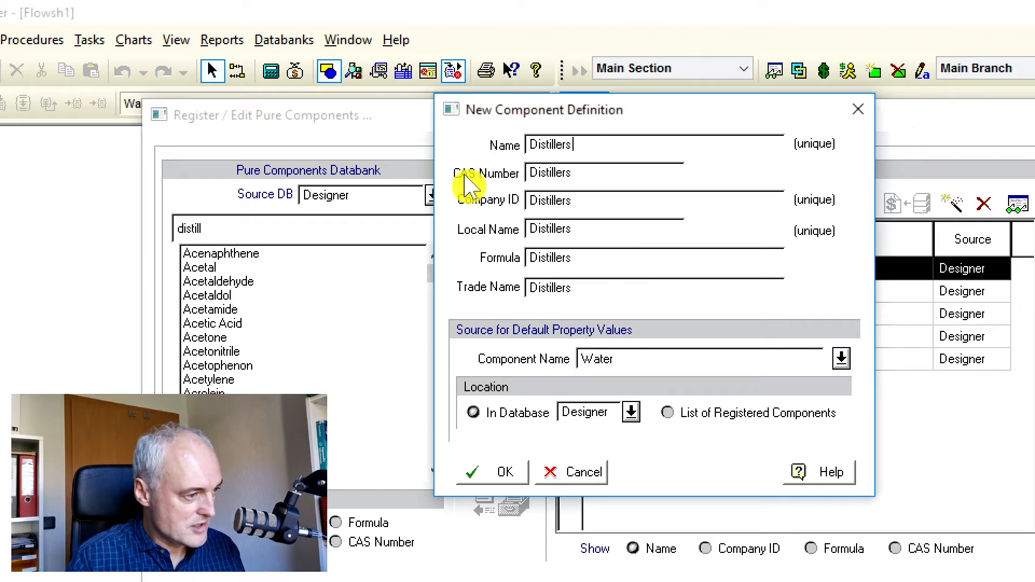
text(Soluble)
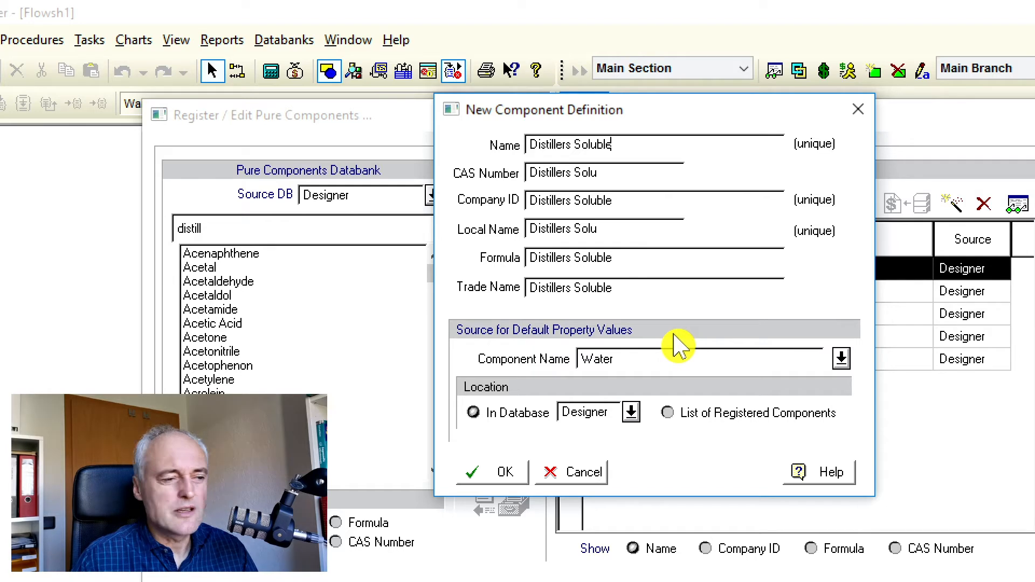
- Use Glucose as the source of the new component's default property values and complete its definition
click(841, 360)
text(glu)
click(692, 379)
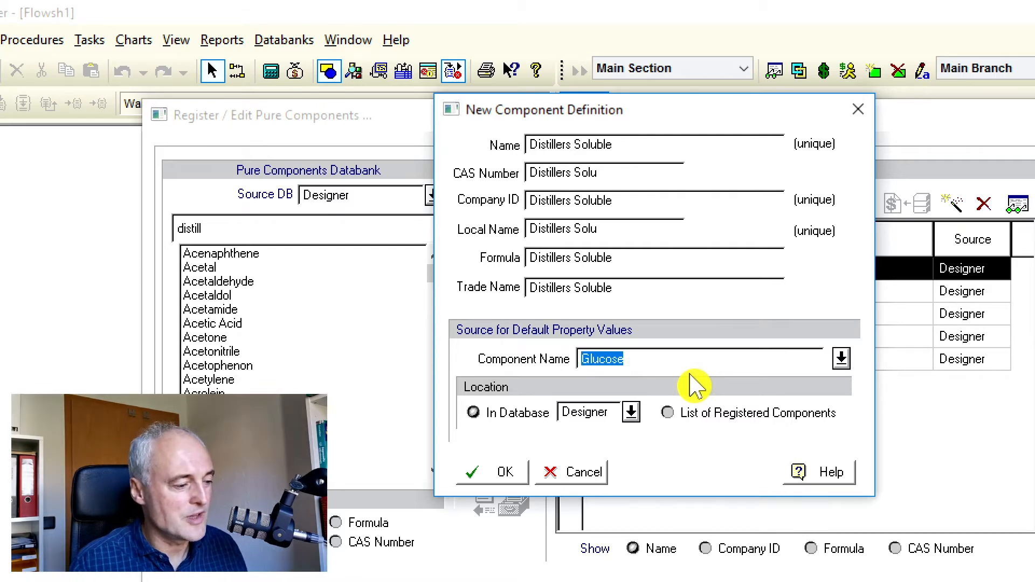
click(516, 475)
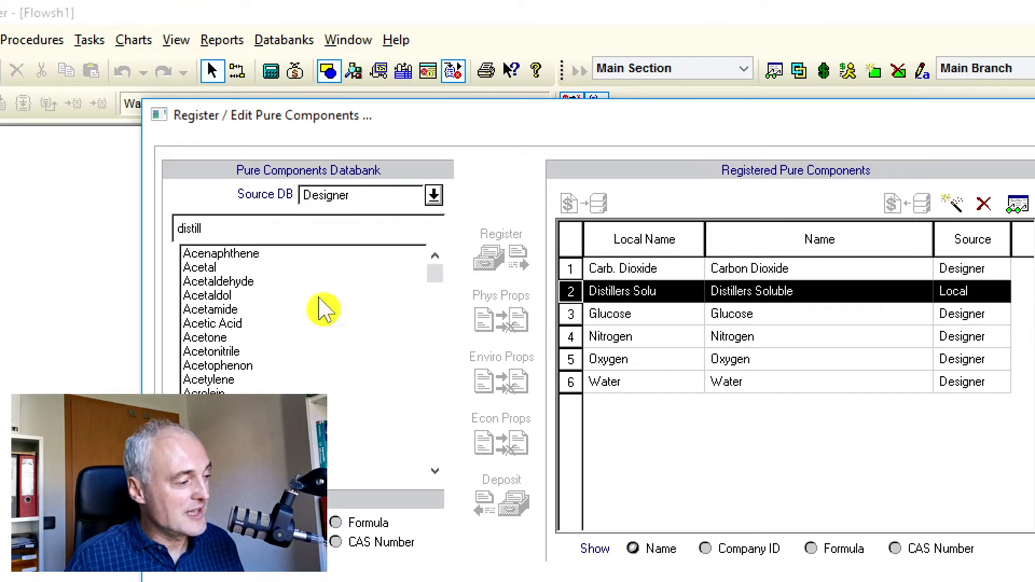
- Register Yeast from the Designer databank as a pure component and dismiss the missing-property message
double_click(222, 230)
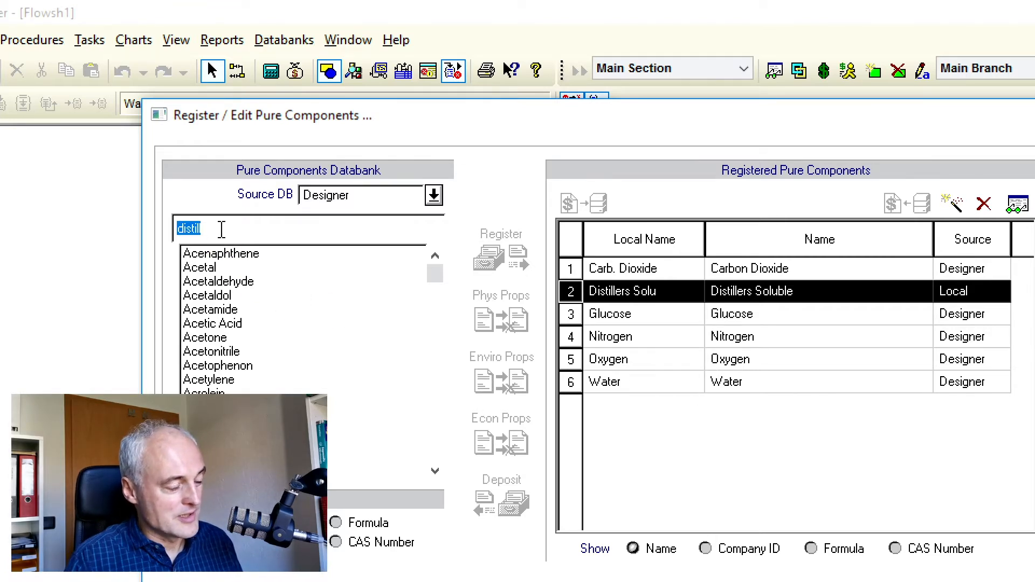
text(yeast)
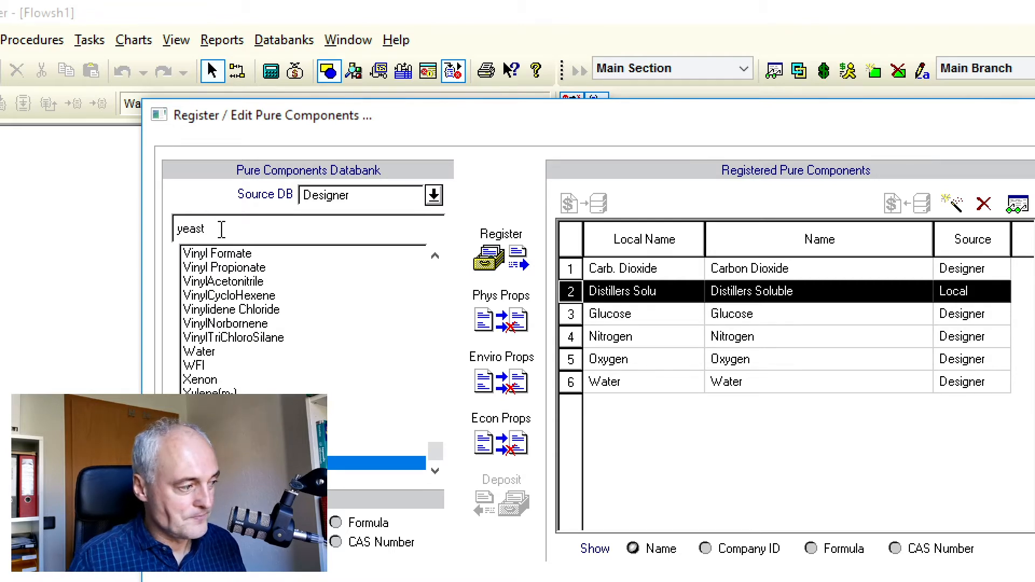
drag(456, 128, 617, 86)
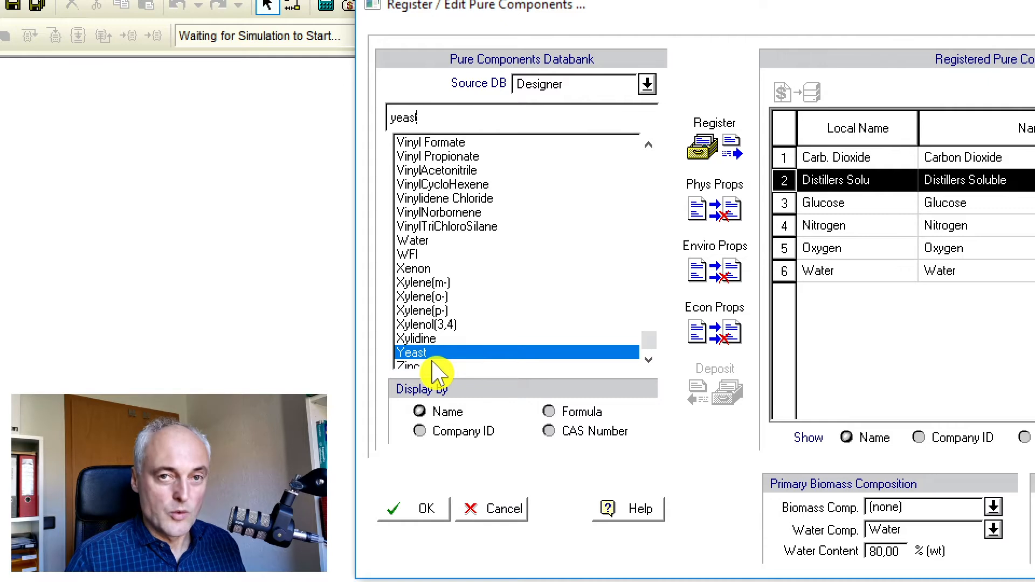
drag(787, 7, 647, 4)
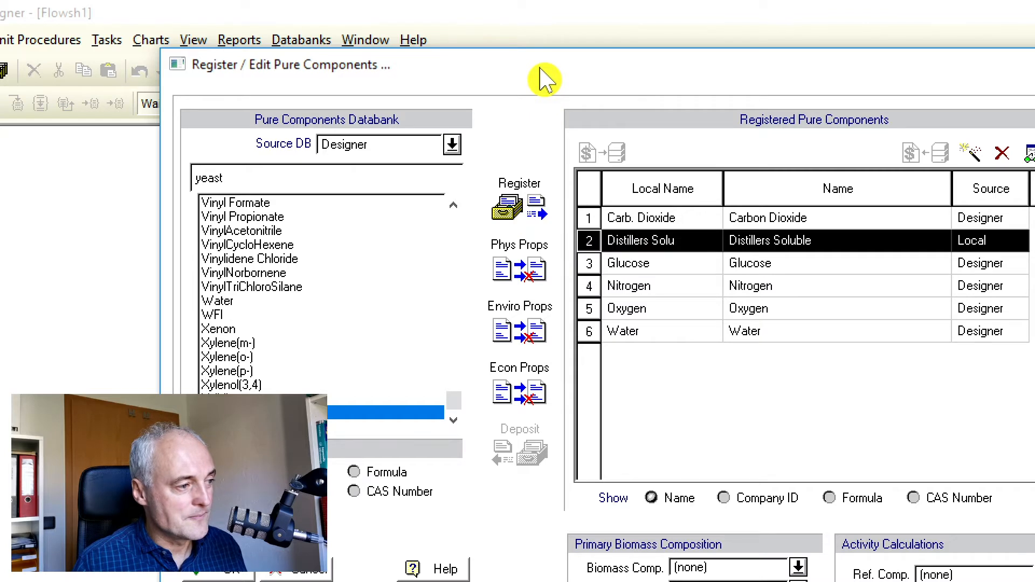
drag(540, 82, 528, 26)
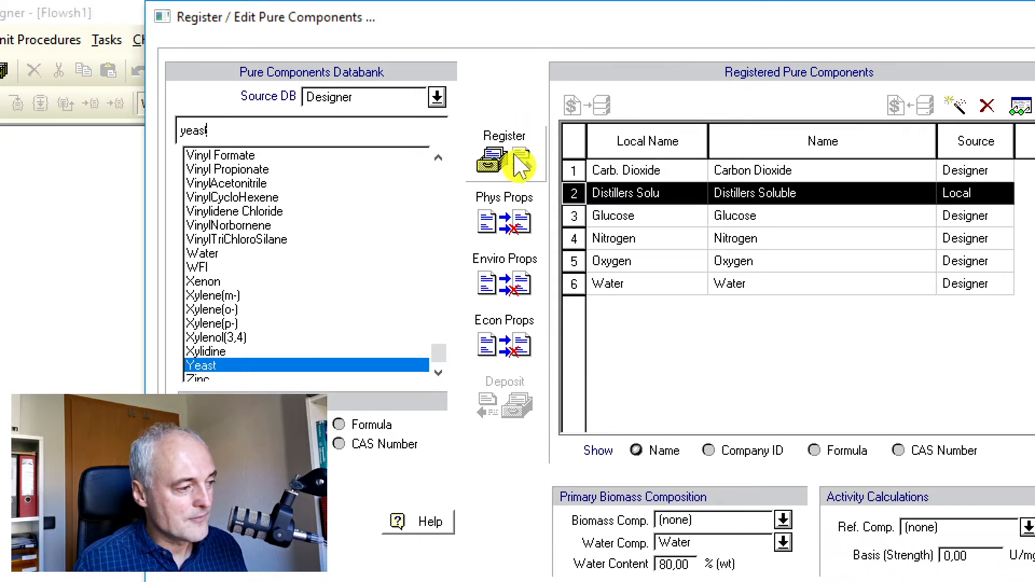
click(517, 172)
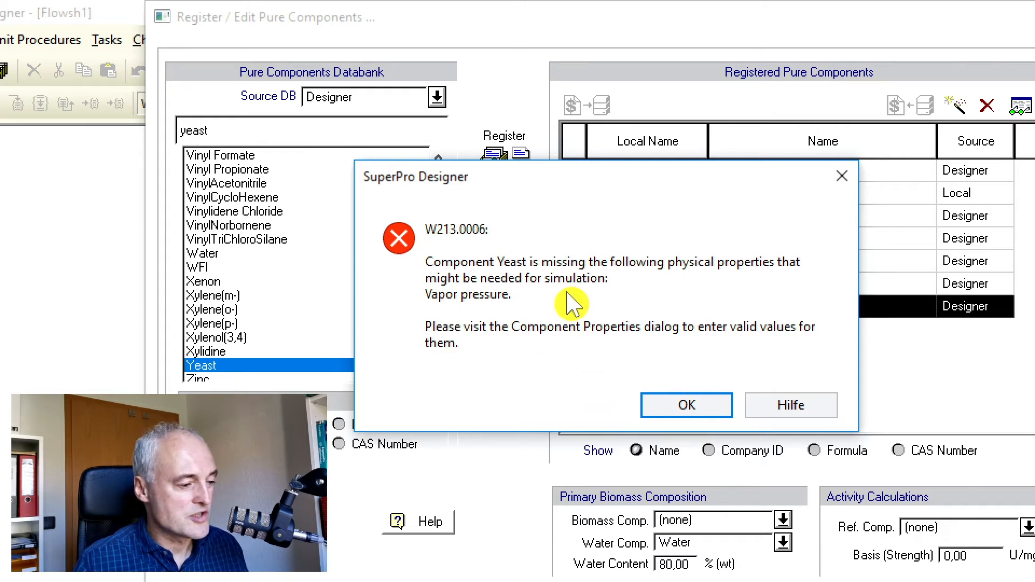
click(690, 405)
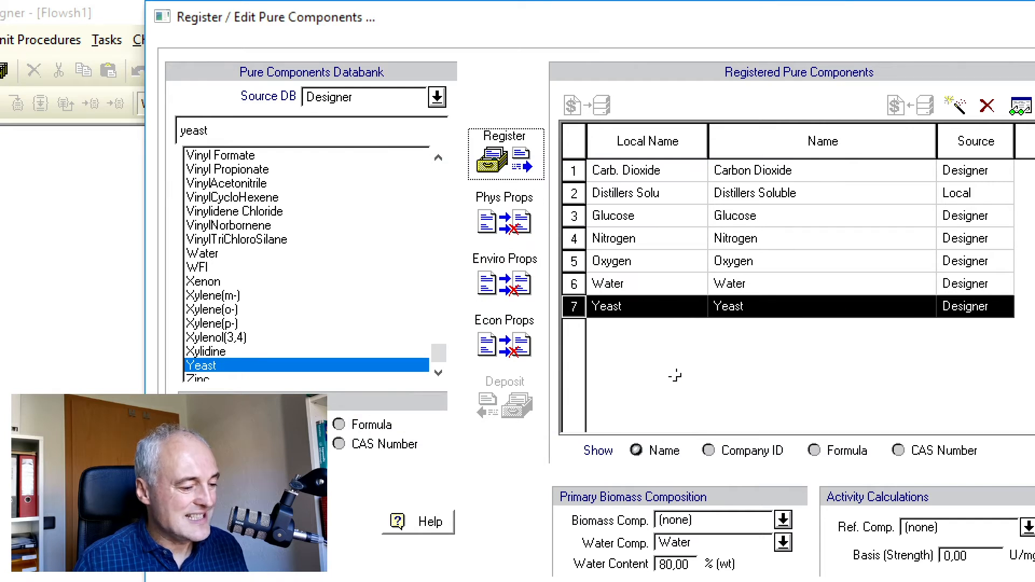
- Examine the identification and aqueous properties of Distillers Soluble, as well as the identification data and biomass setting of Yeast
drag(630, 26, 531, 26)
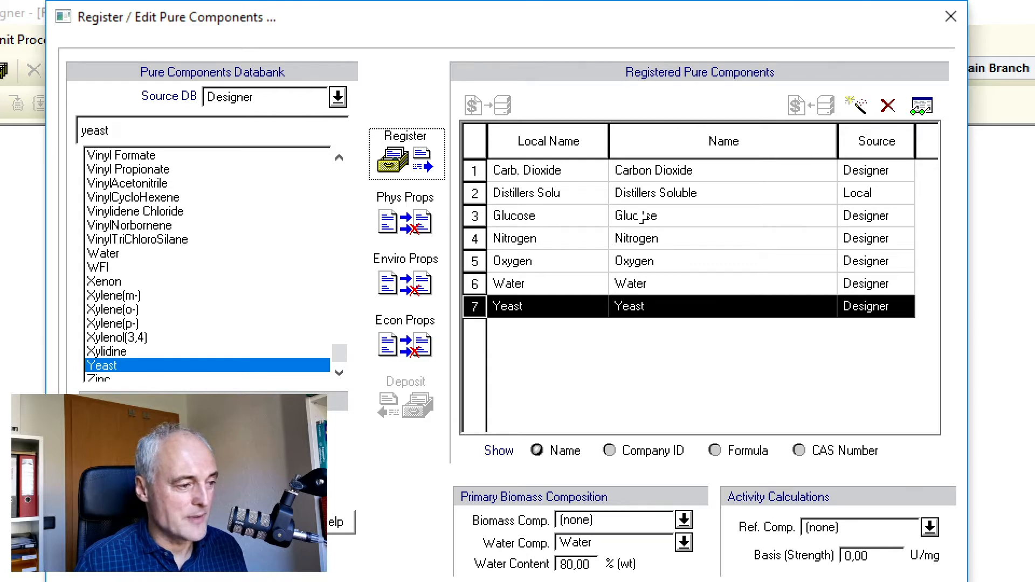
double_click(639, 193)
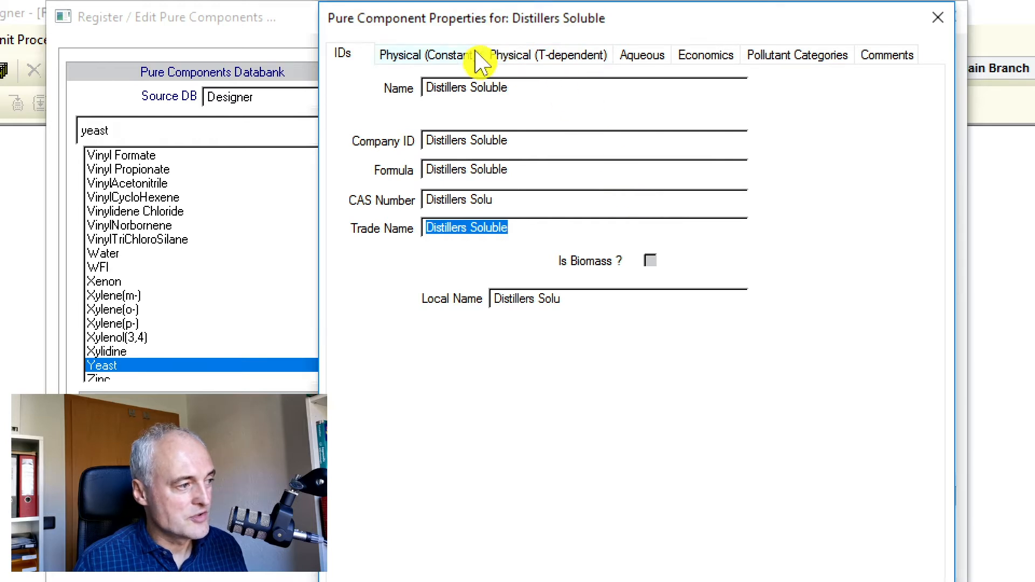
click(644, 54)
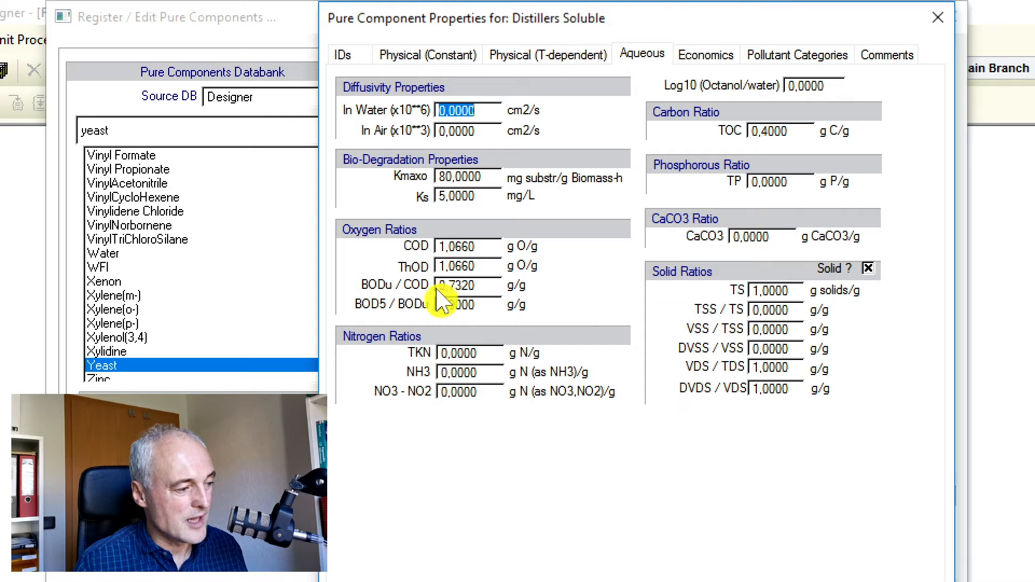
click(347, 55)
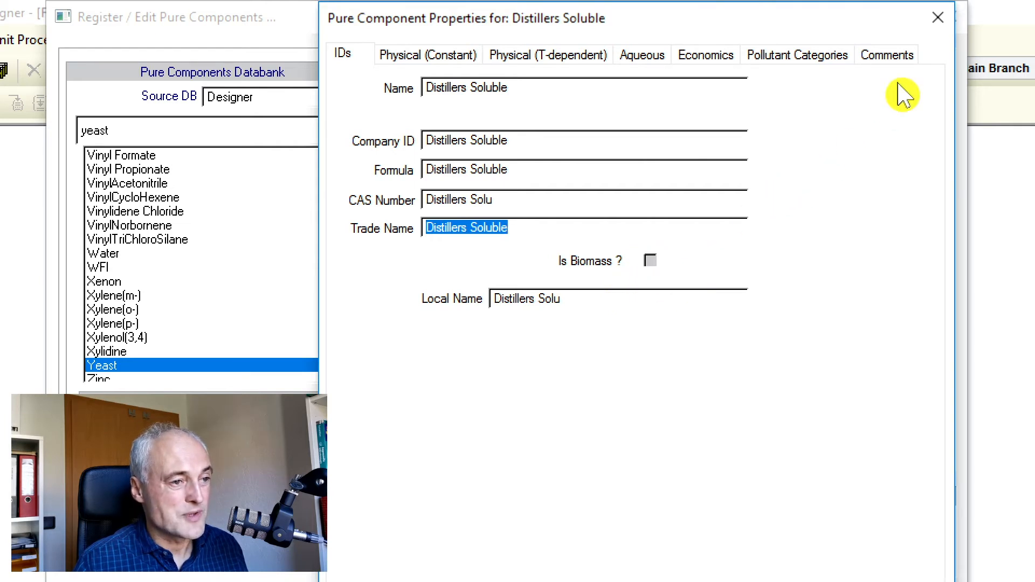
click(938, 20)
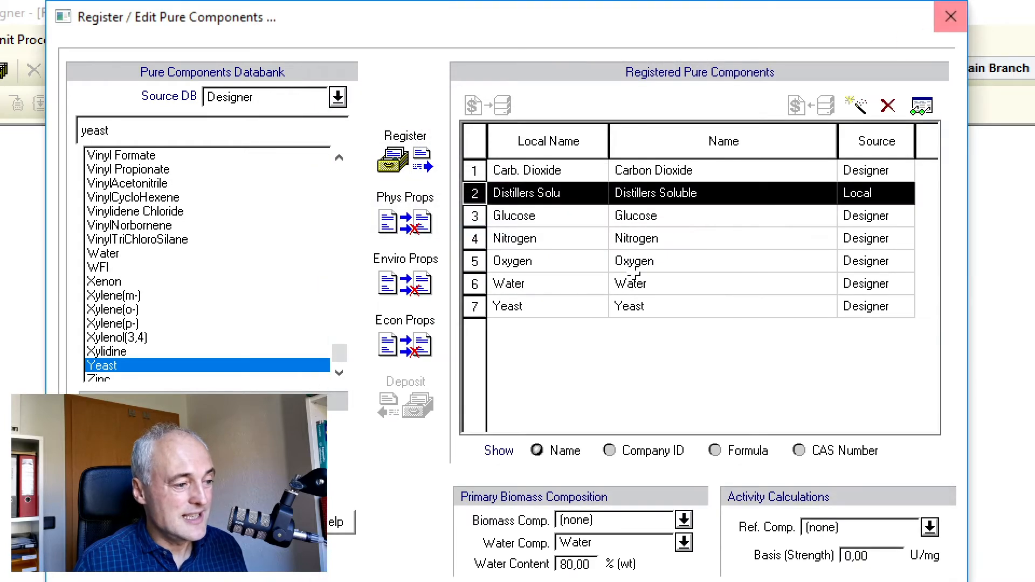
double_click(629, 306)
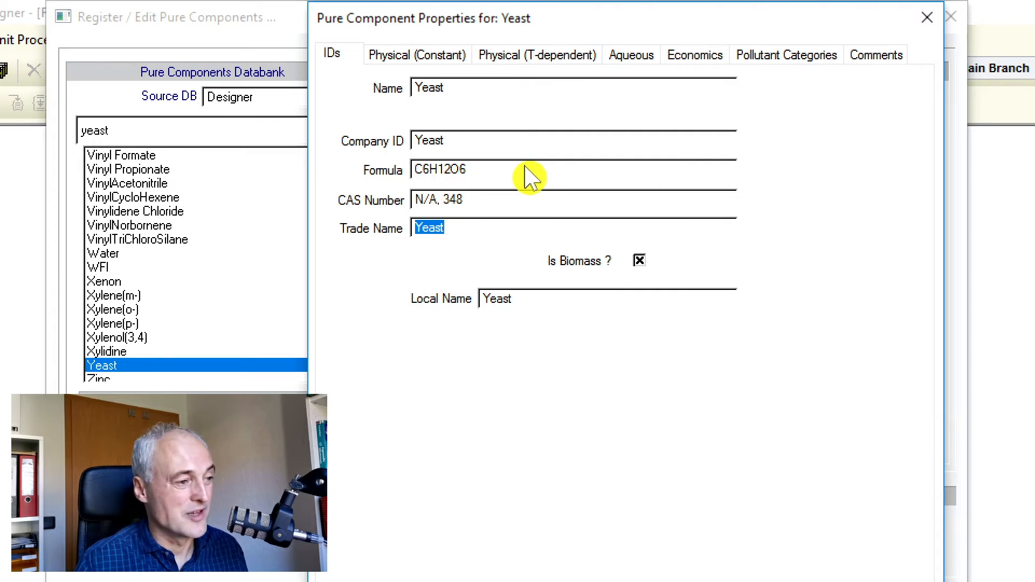
click(926, 20)
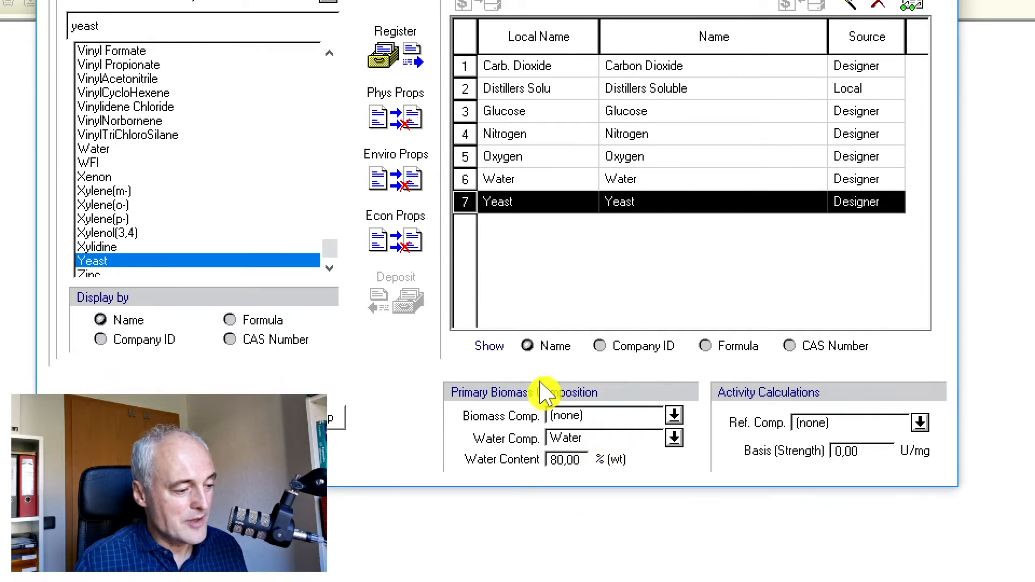
- Set Yeast as the primary biomass component and close the pure component registration
click(674, 416)
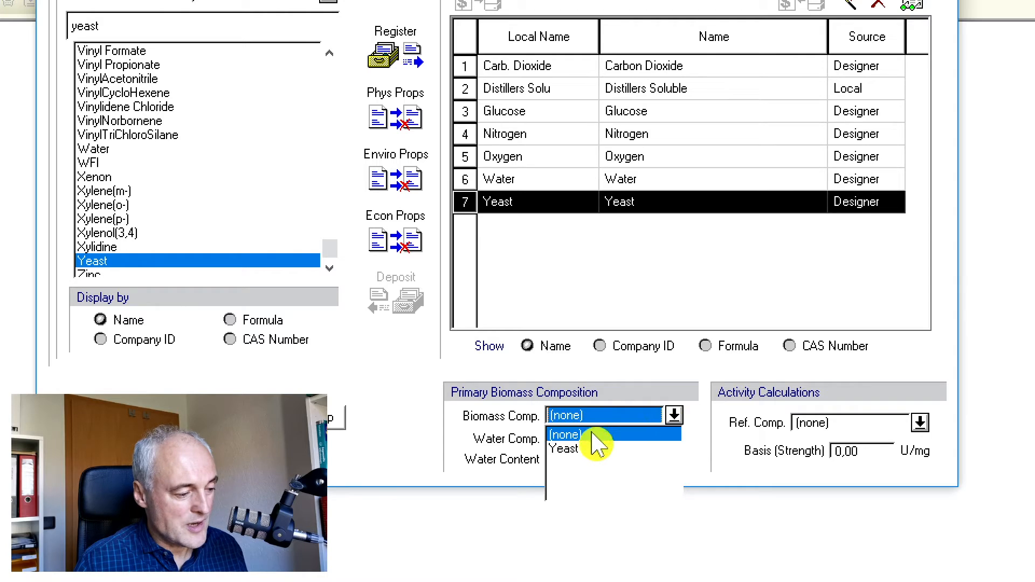
click(591, 452)
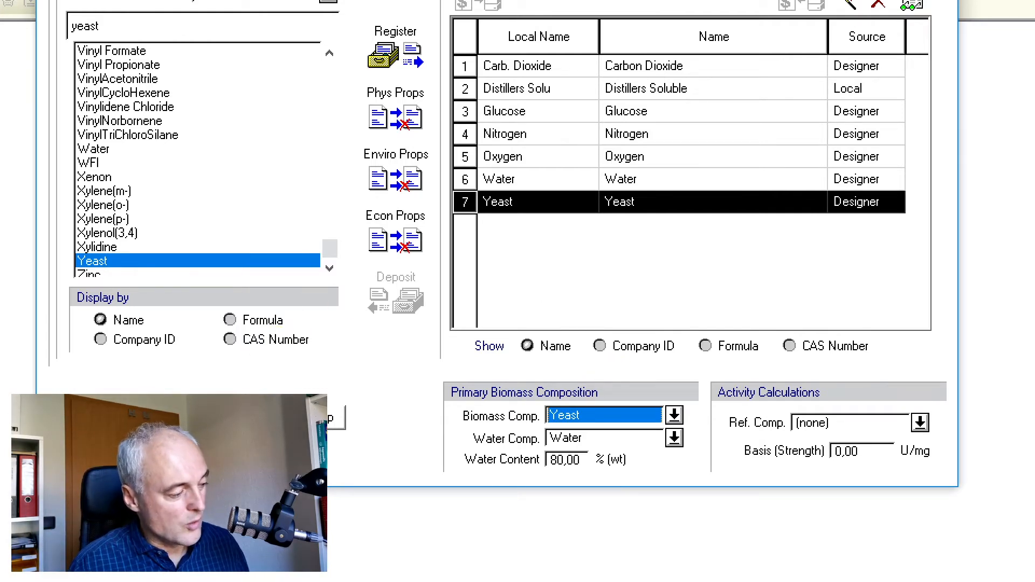
click(129, 418)
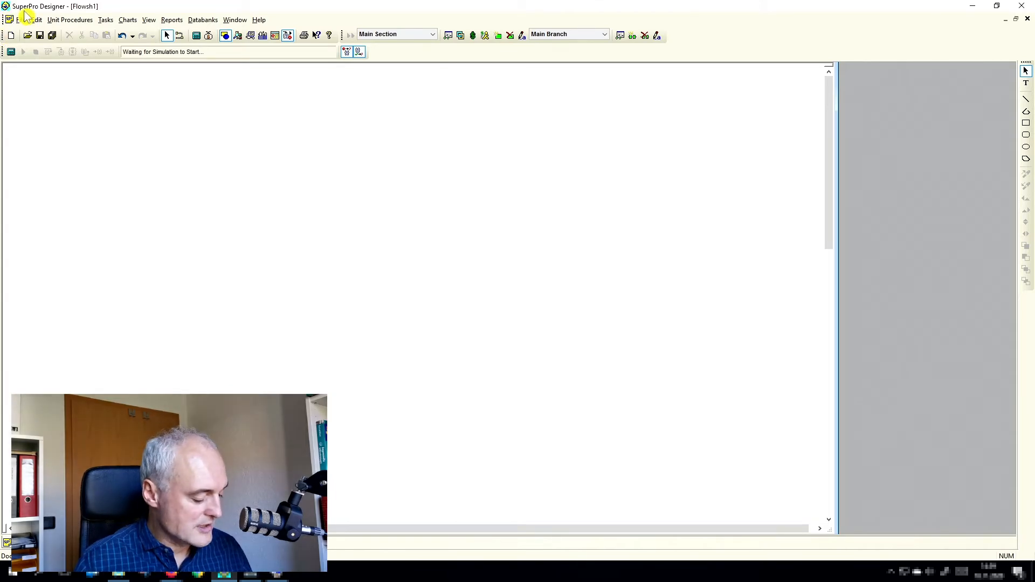
- Add a batch vessel procedure in a fermentor to the flowsheet and reposition its unit slightly away from where it was placed
click(76, 21)
mouse_move(84, 32)
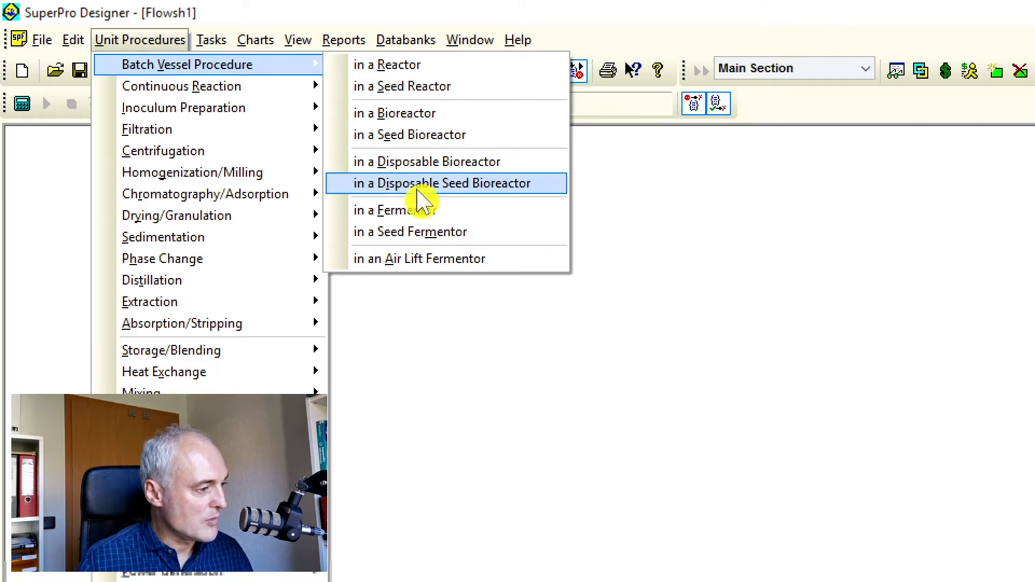
click(422, 221)
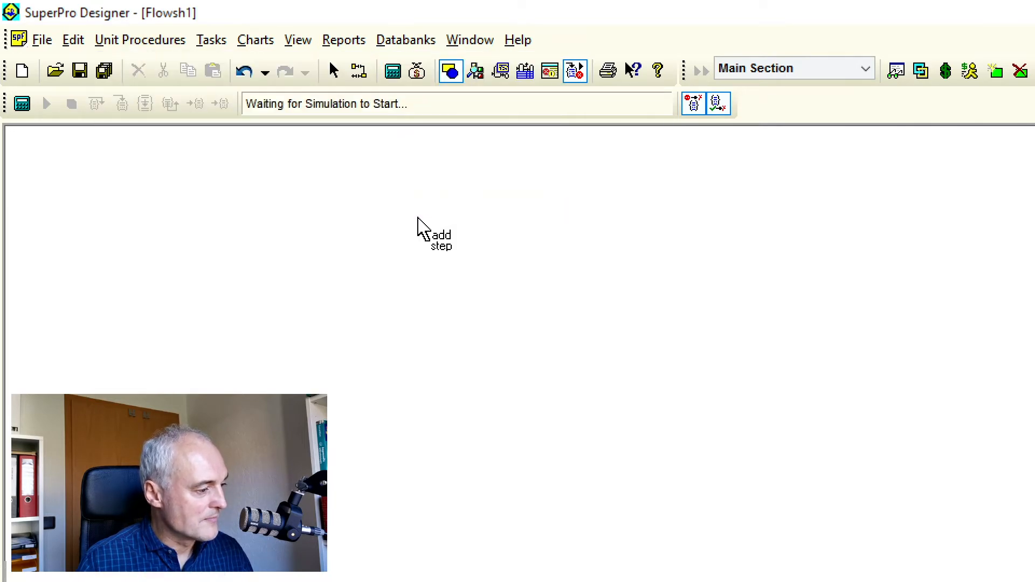
click(414, 294)
drag(415, 296, 483, 353)
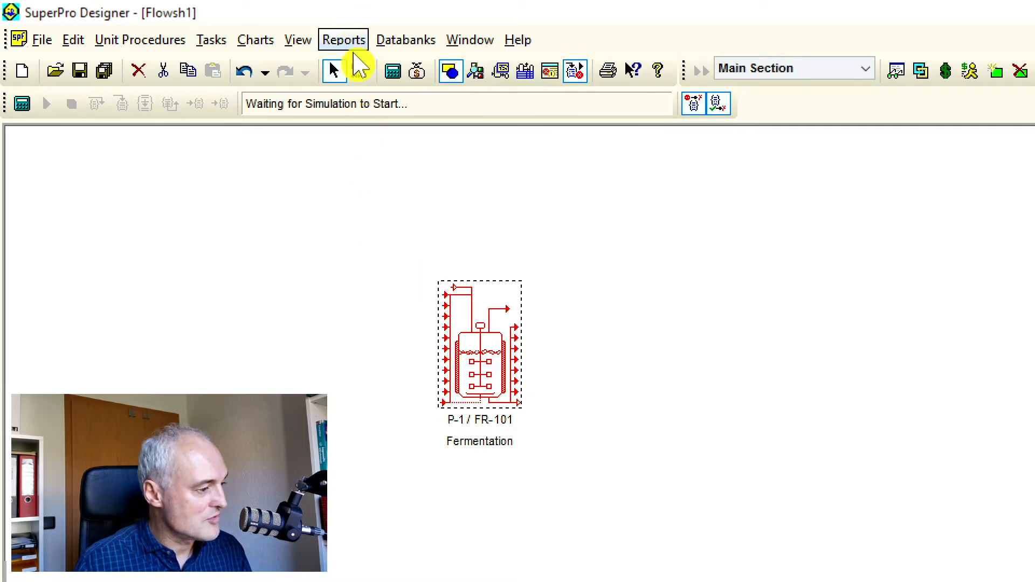
click(376, 211)
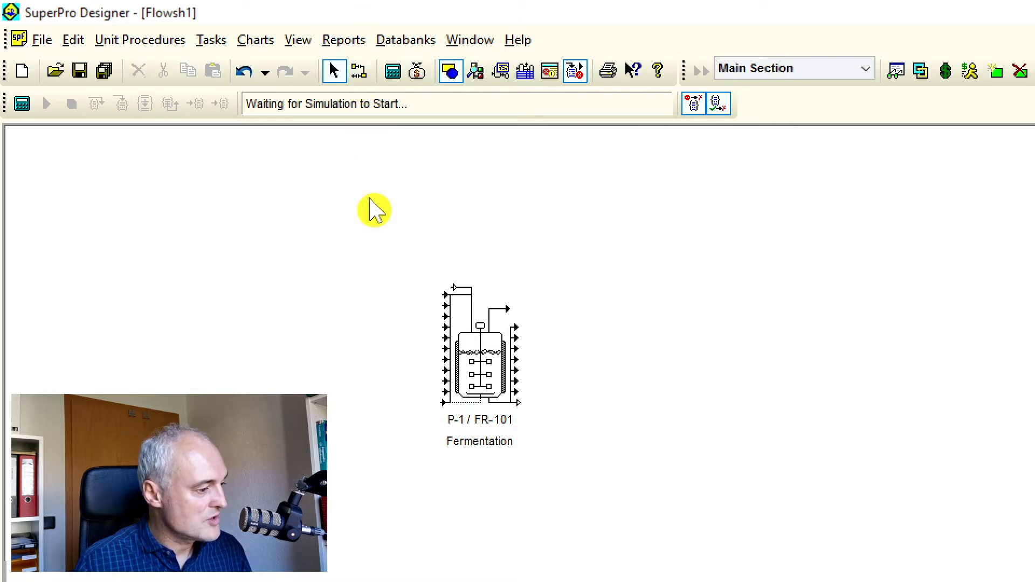
- Draw four feed streams from the open flowsheet area to separate inlet ports of fermentor P-1
click(363, 68)
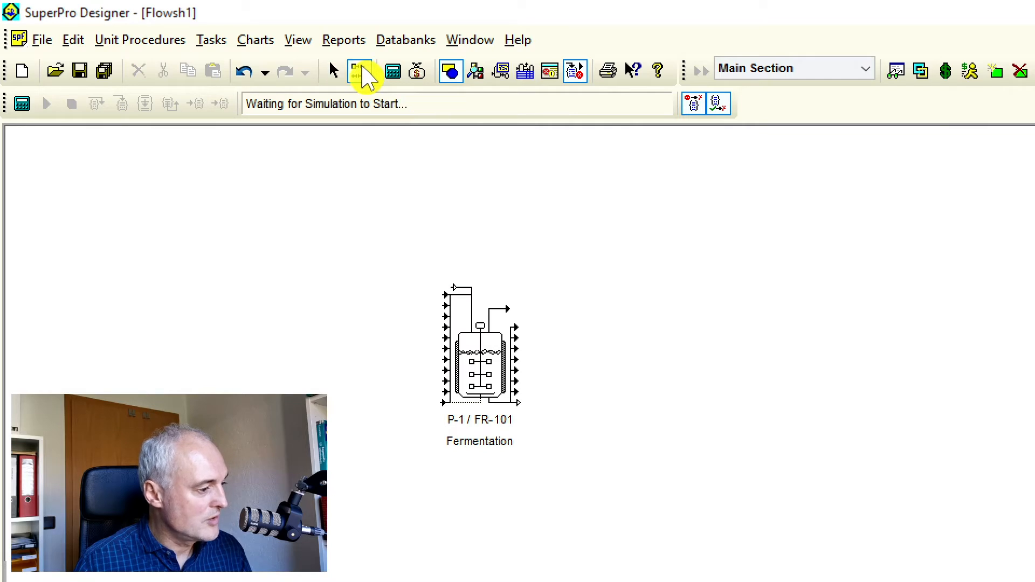
click(270, 241)
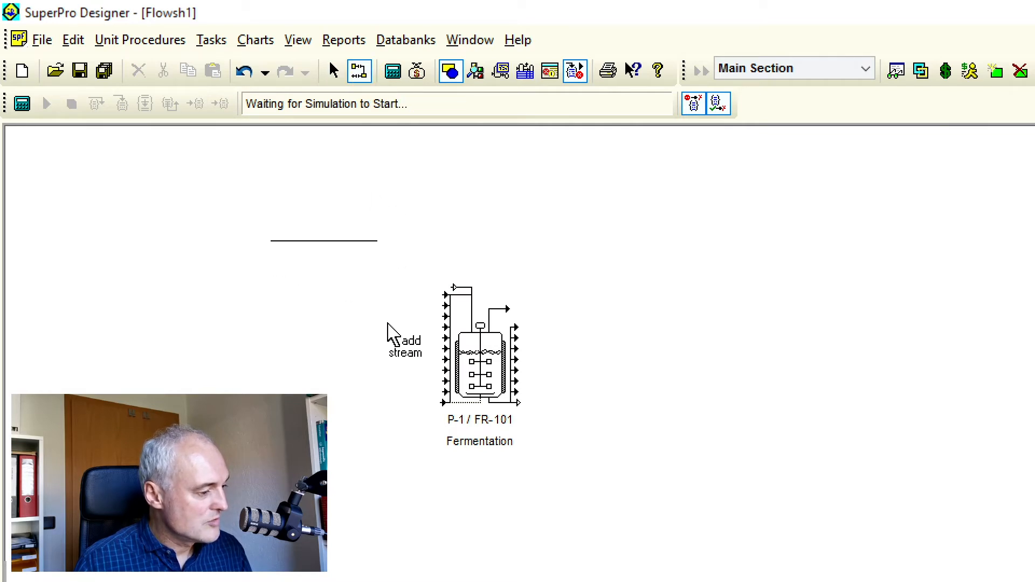
click(446, 317)
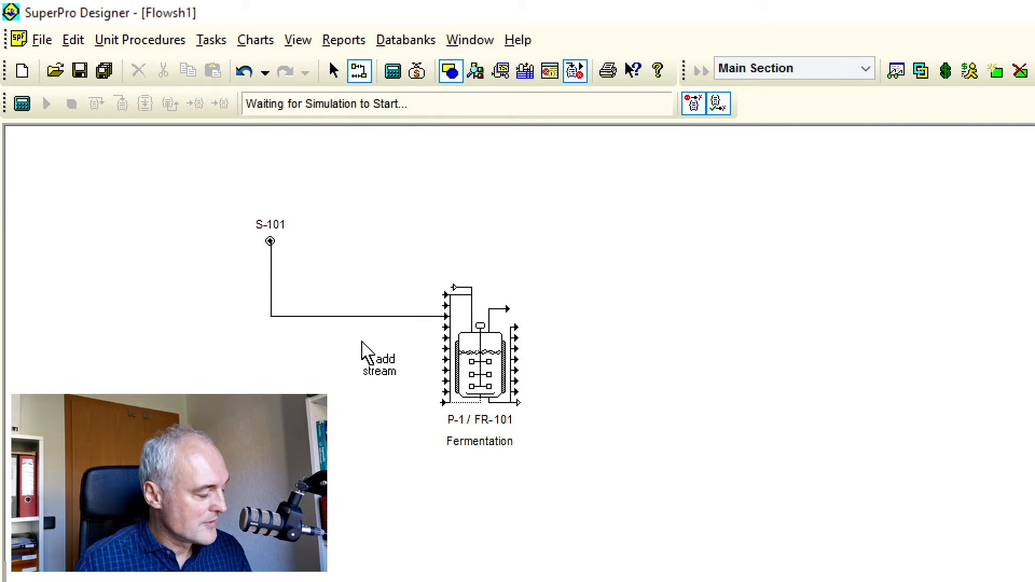
click(229, 327)
click(446, 327)
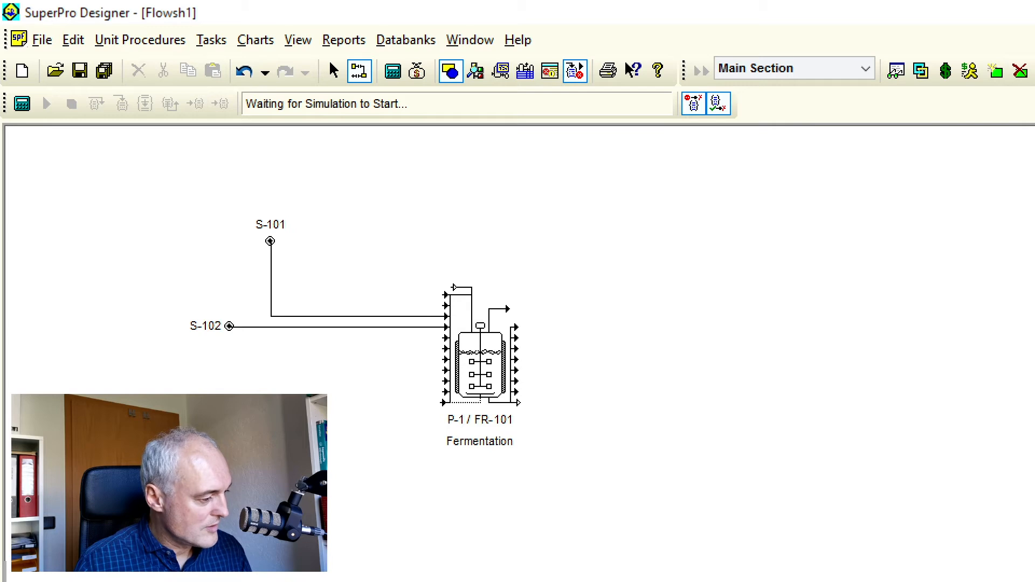
click(254, 487)
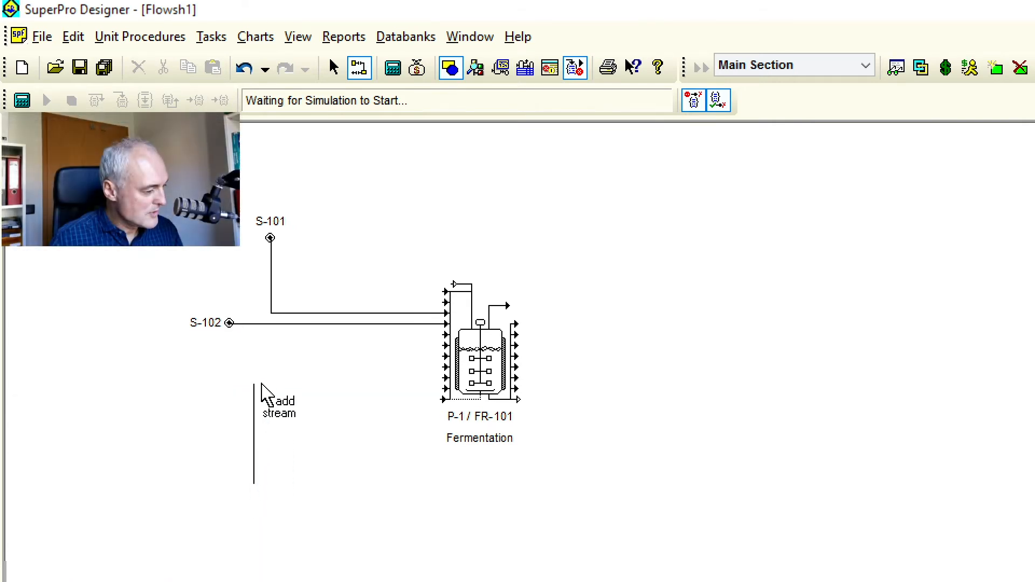
click(443, 382)
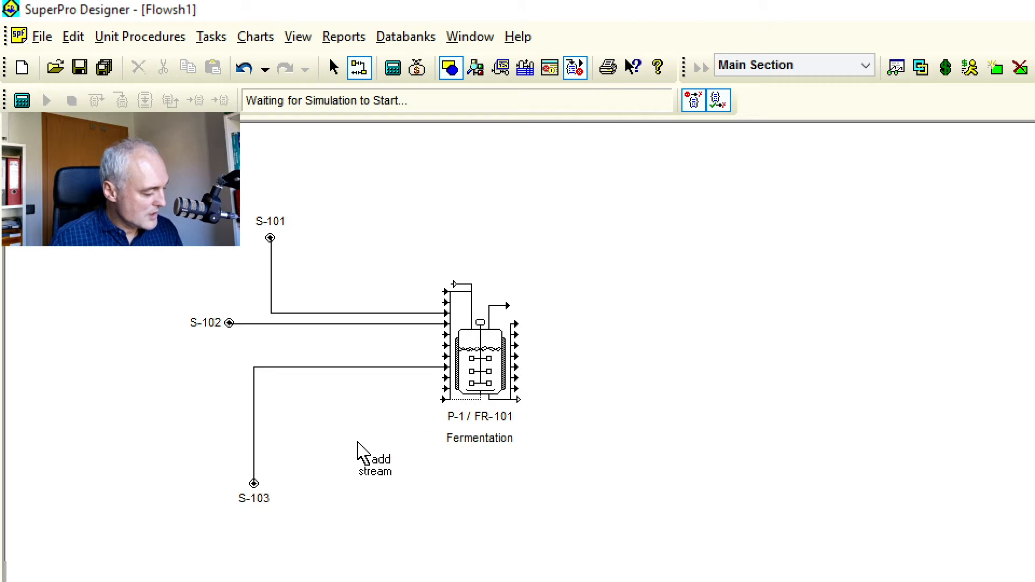
click(309, 486)
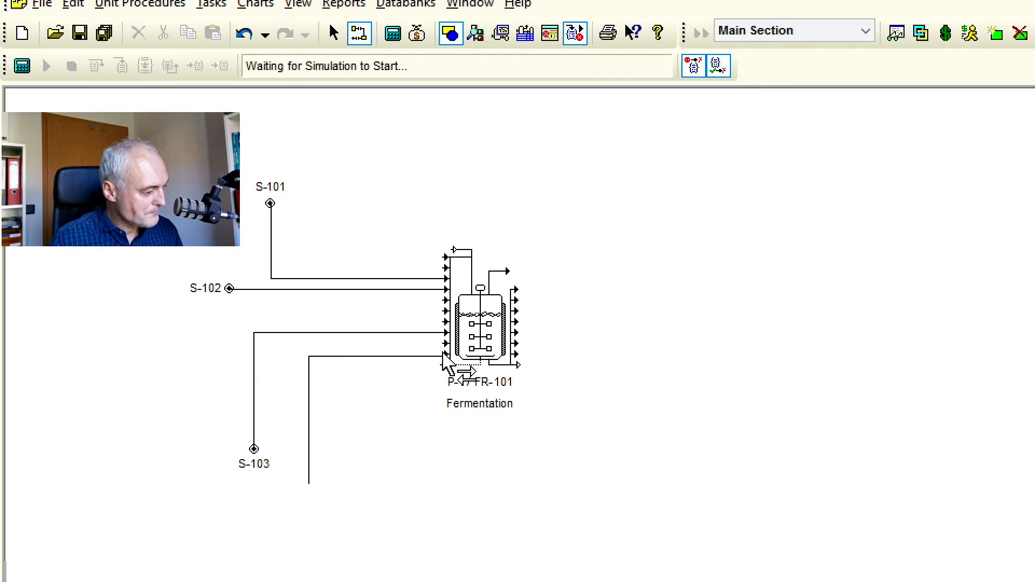
click(445, 354)
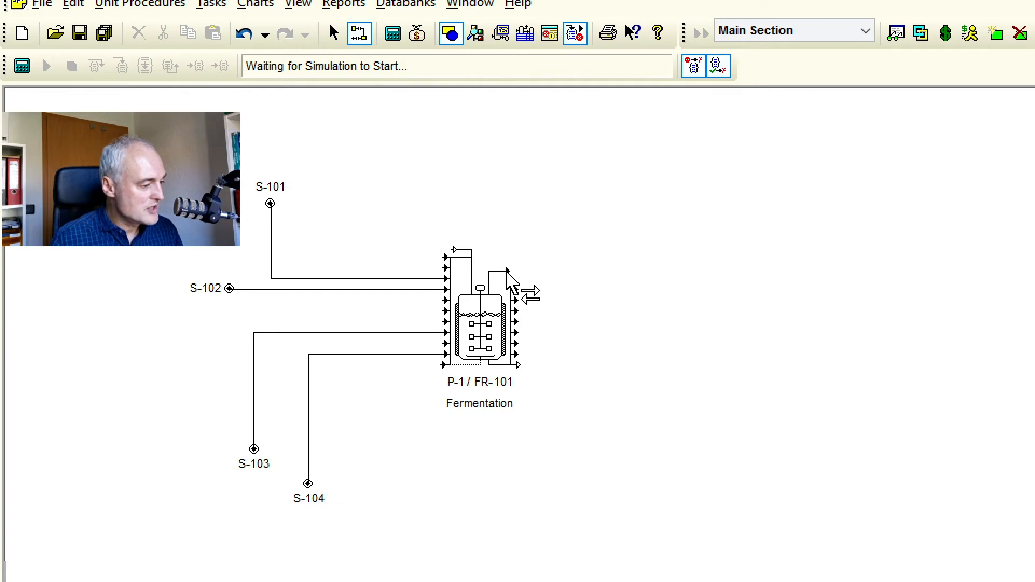
- Draw two outlet streams from fermentor P-1, one from the vent port and one from a product port, and leave stream drawing
click(510, 270)
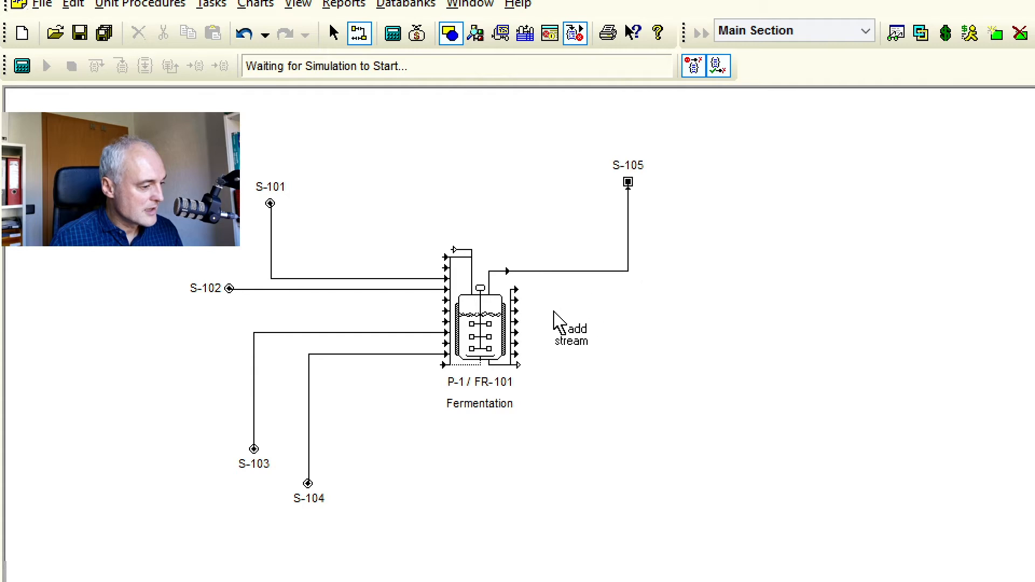
click(517, 331)
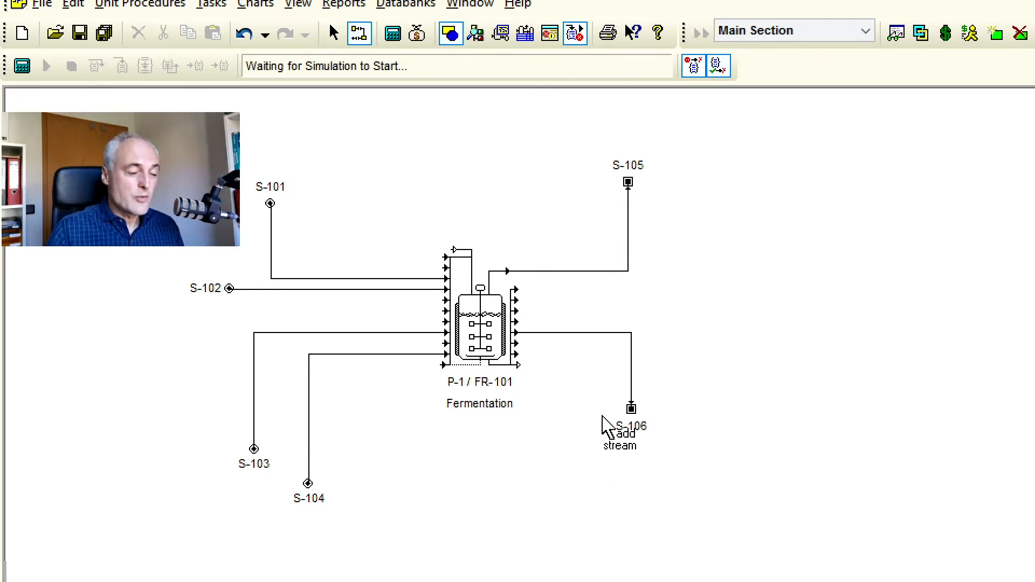
click(333, 34)
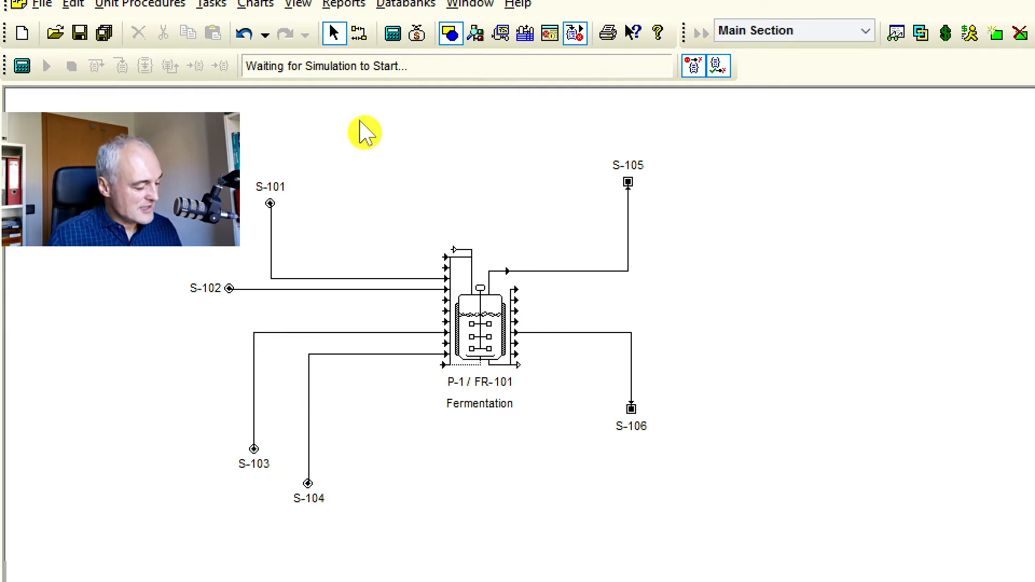
- Rename the feed stream S-101 as Glucose
right_click(322, 279)
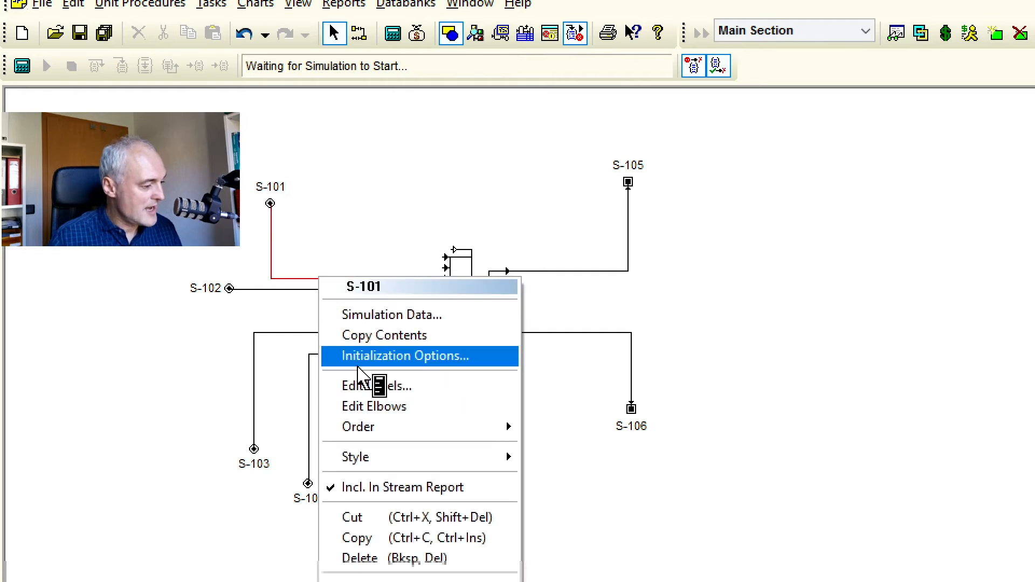
click(353, 387)
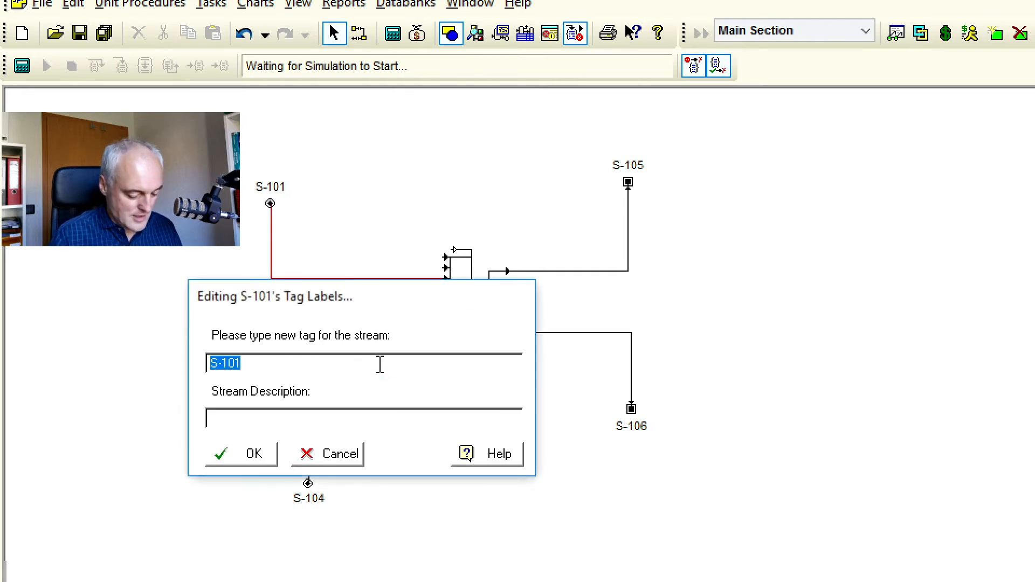
text(Glucose)
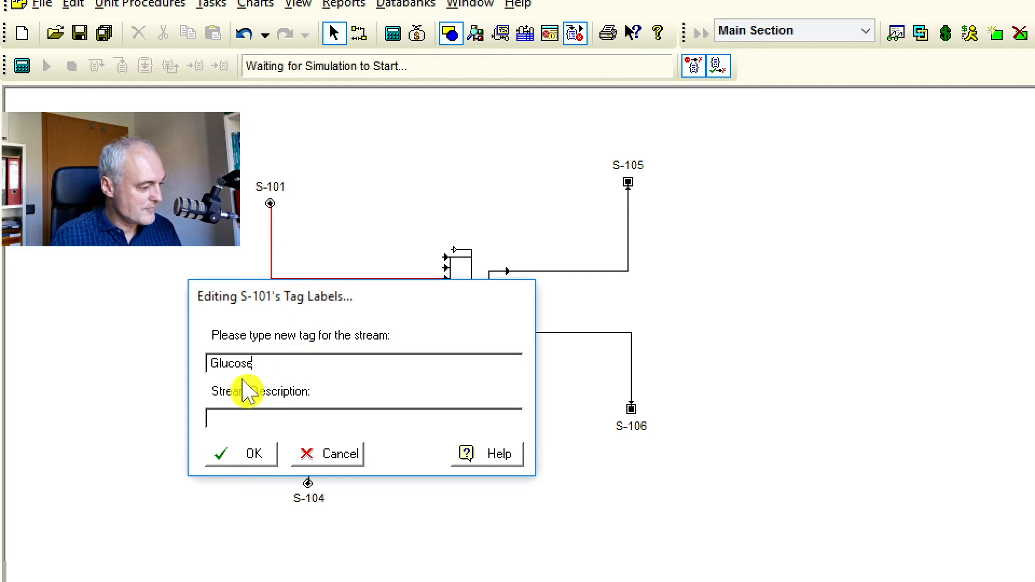
click(242, 462)
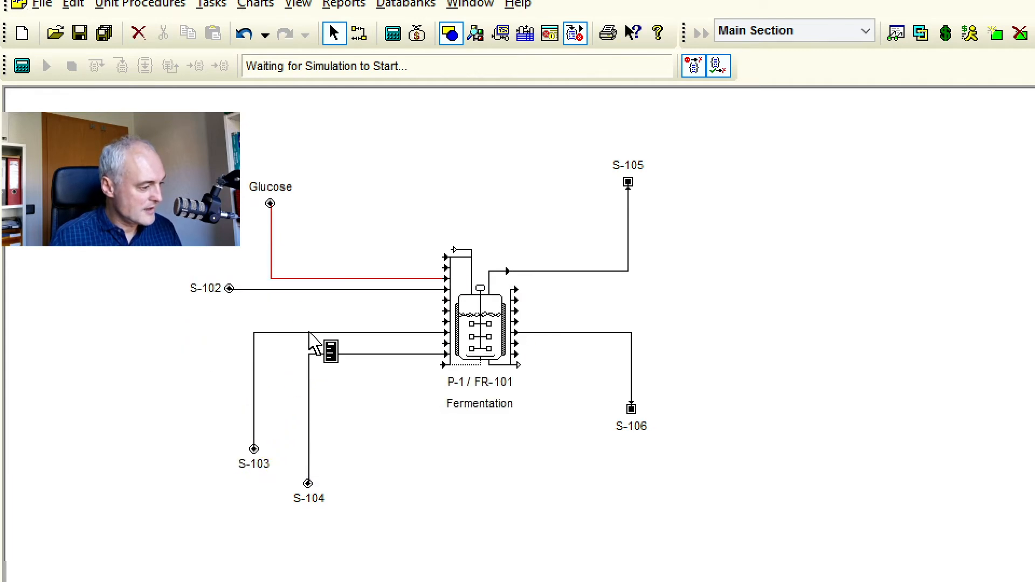
- Rename the feed stream S-102 as Dist Soluble
click(308, 290)
right_click(308, 292)
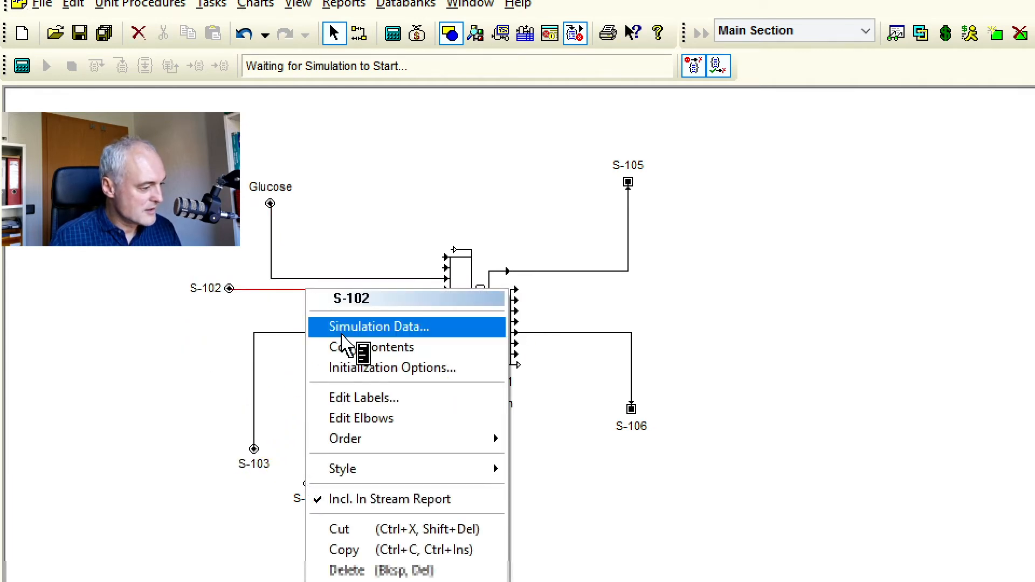
click(362, 399)
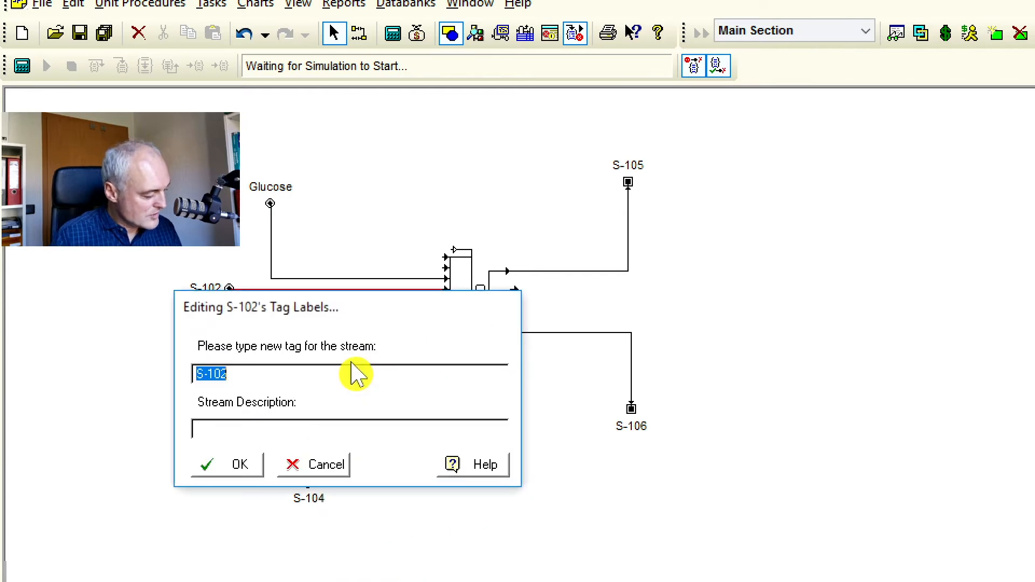
text(Dist Soluble)
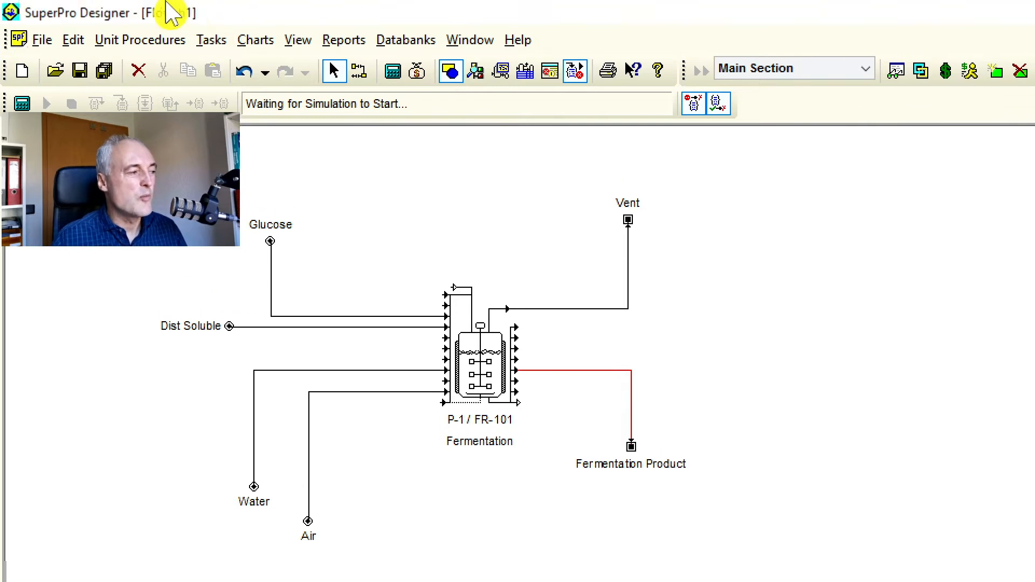
- Add the Glucose component to the composition of the Glucose feed stream
double_click(364, 316)
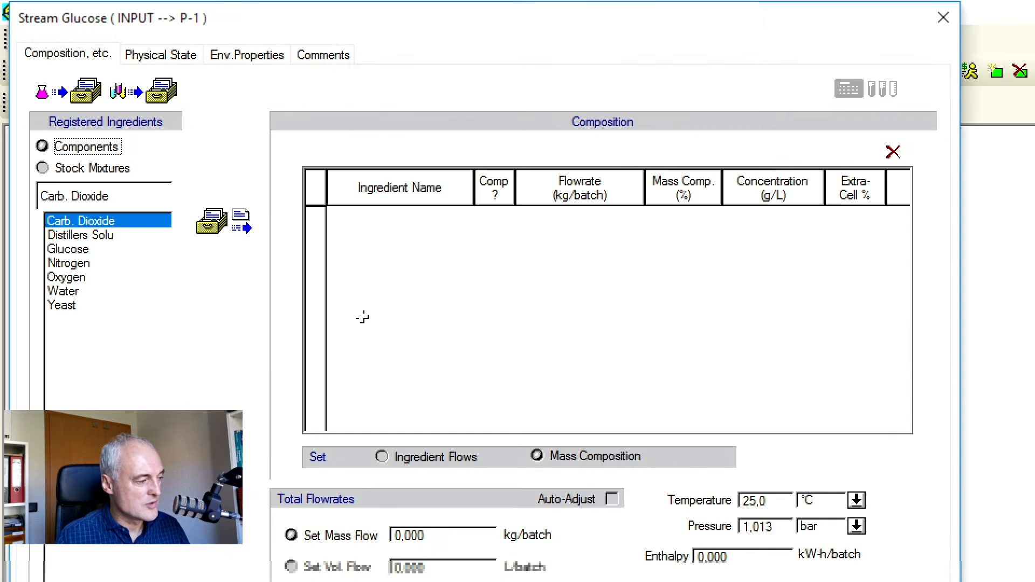
click(111, 250)
click(243, 231)
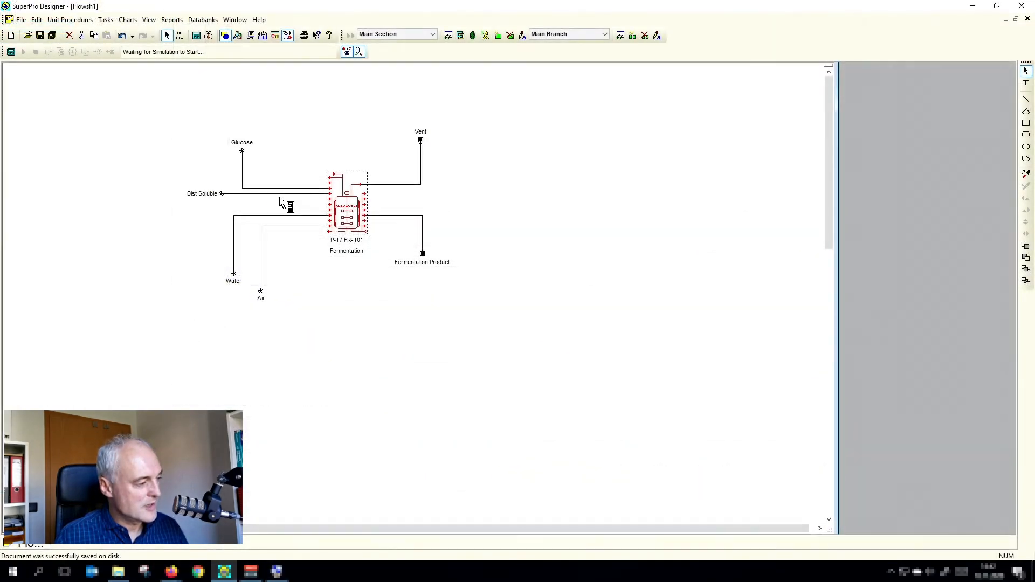
- Add the Distillers Soluble component to the composition of the Dist Soluble feed stream and confirm the stream data
double_click(280, 197)
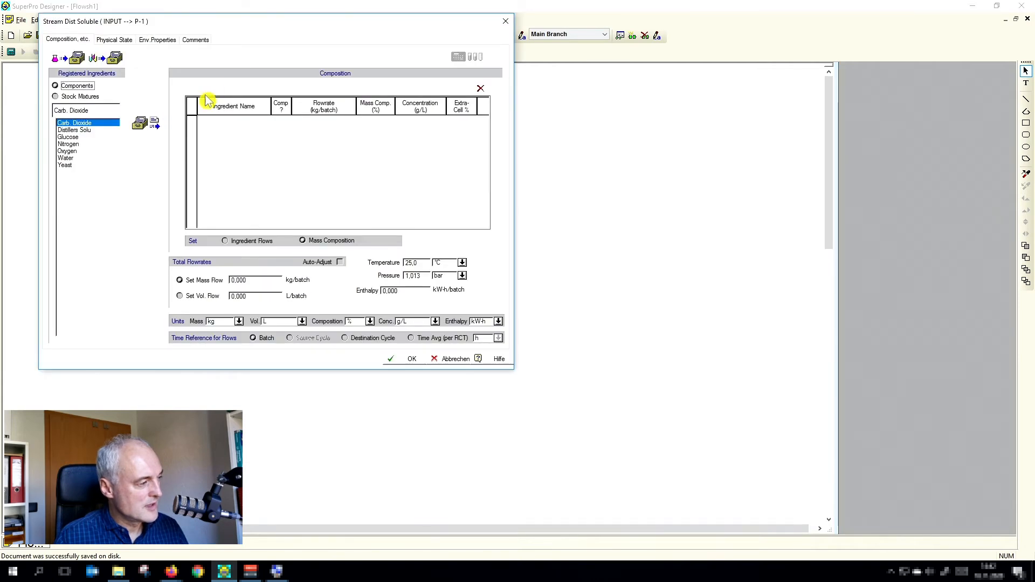
drag(234, 33, 408, 73)
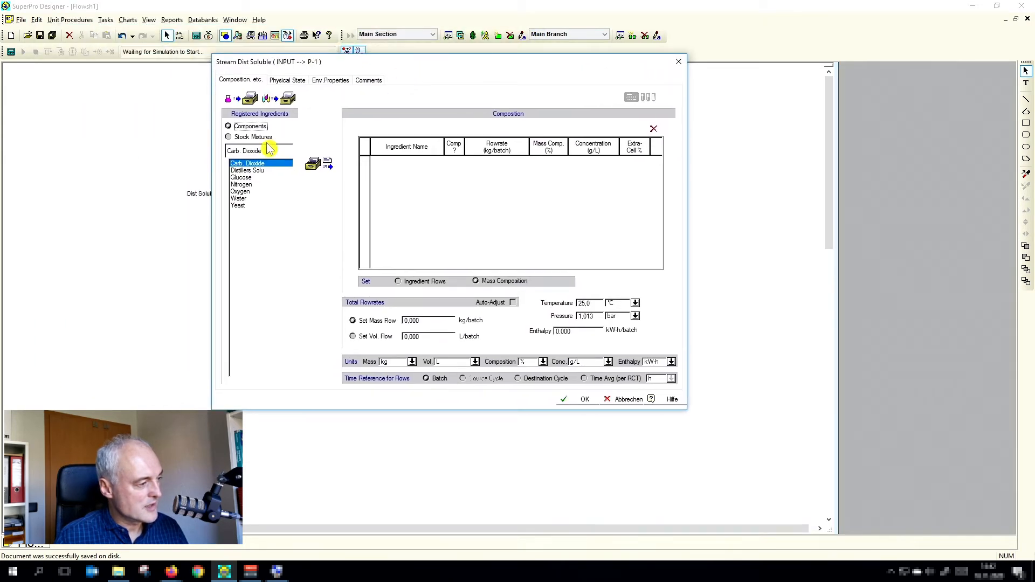
click(254, 174)
click(312, 164)
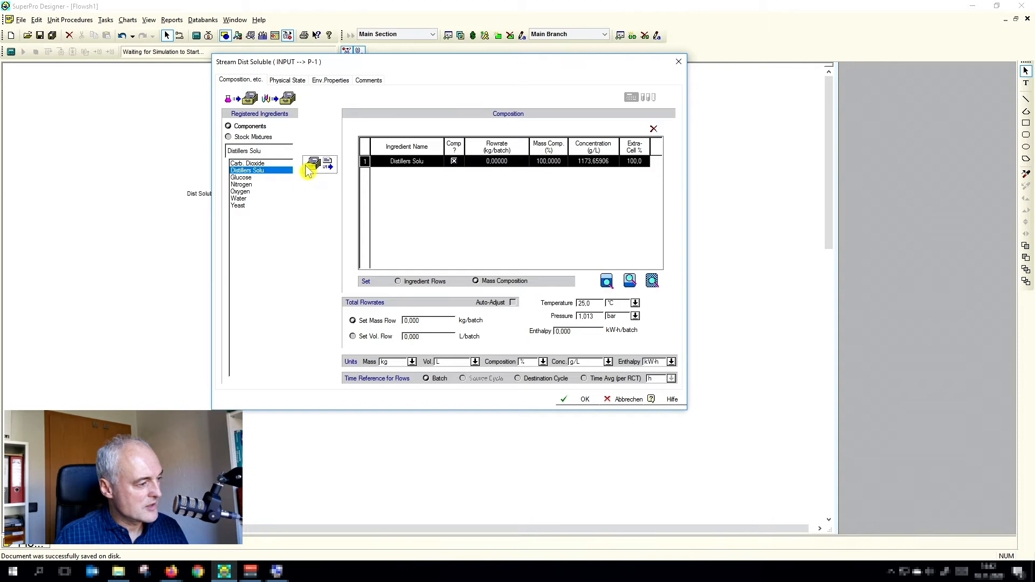
click(567, 401)
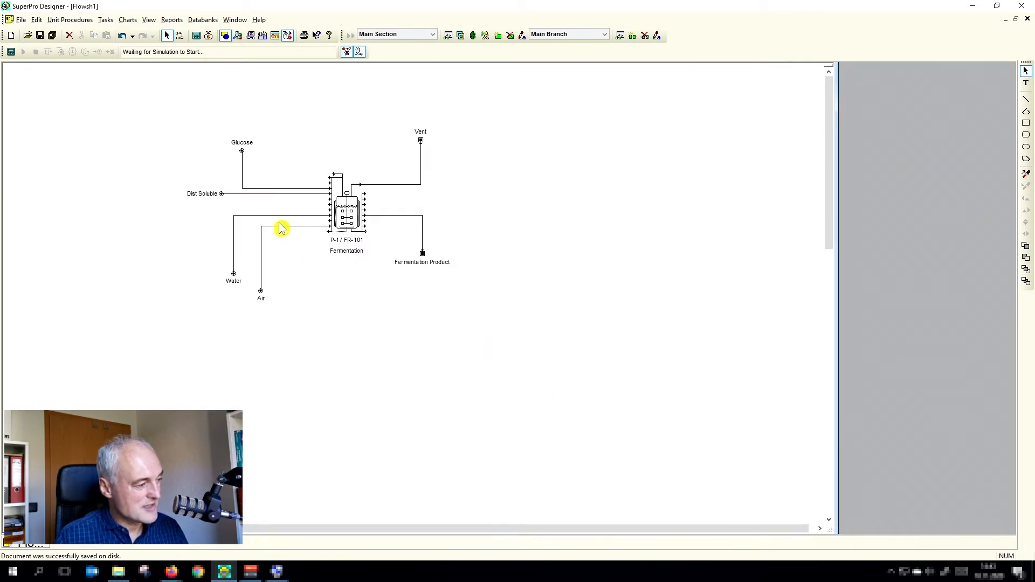
- Add the Water component to the composition of the Water feed stream and confirm the stream data
double_click(274, 217)
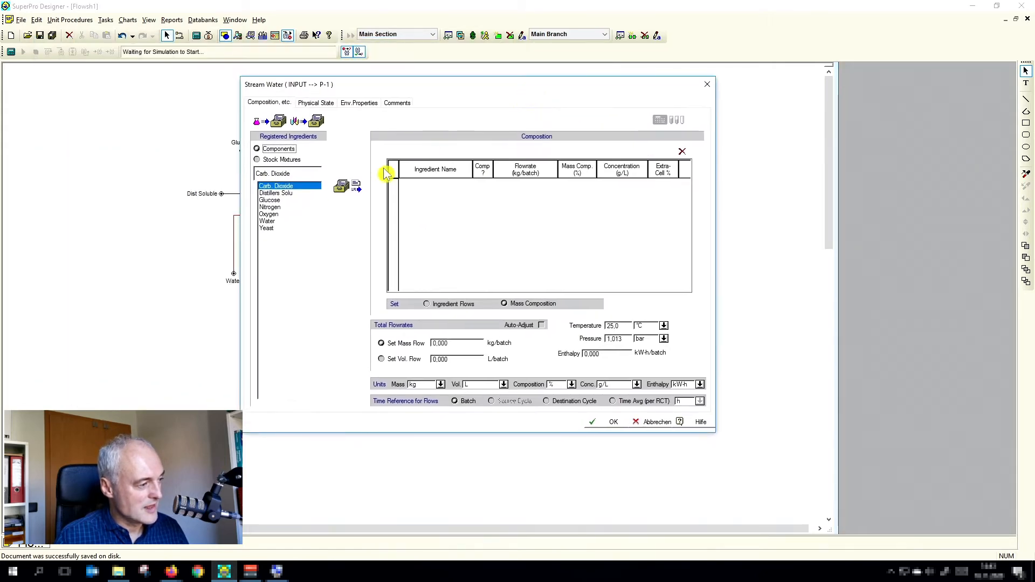
click(268, 221)
click(339, 189)
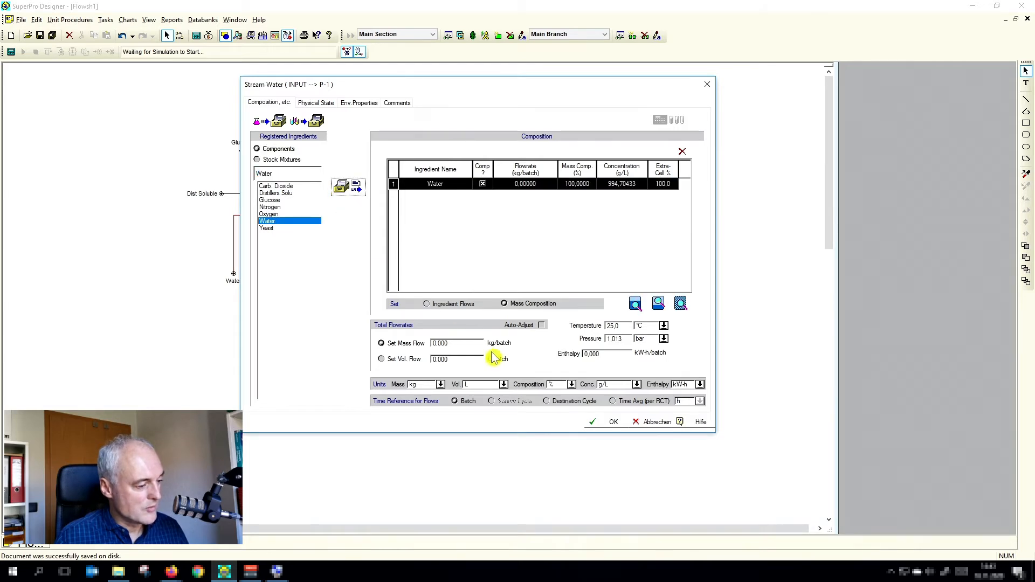
click(593, 426)
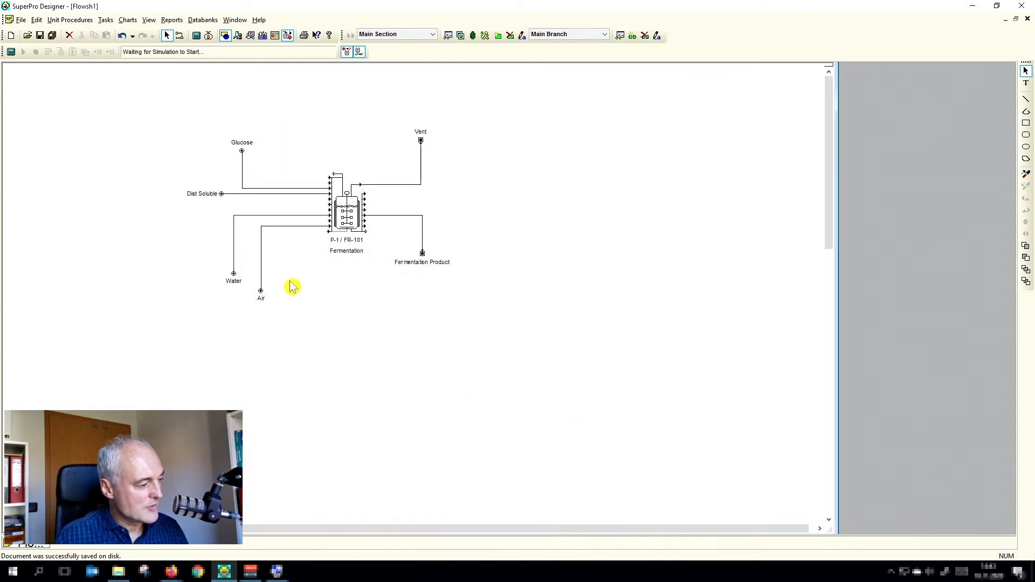
- Add the Air stock mixture to the composition of the Air feed stream and confirm the stream data
double_click(262, 265)
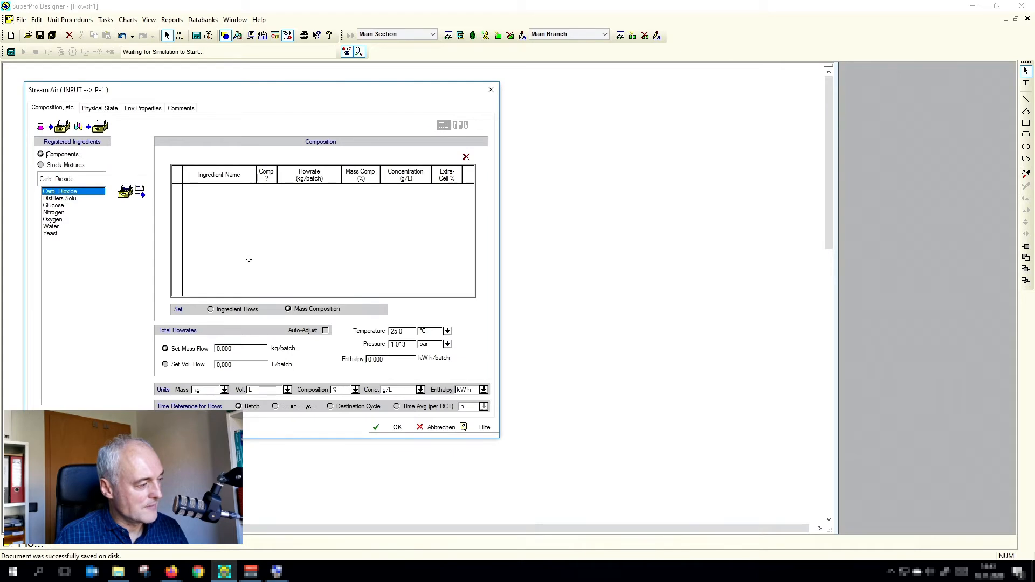
click(54, 167)
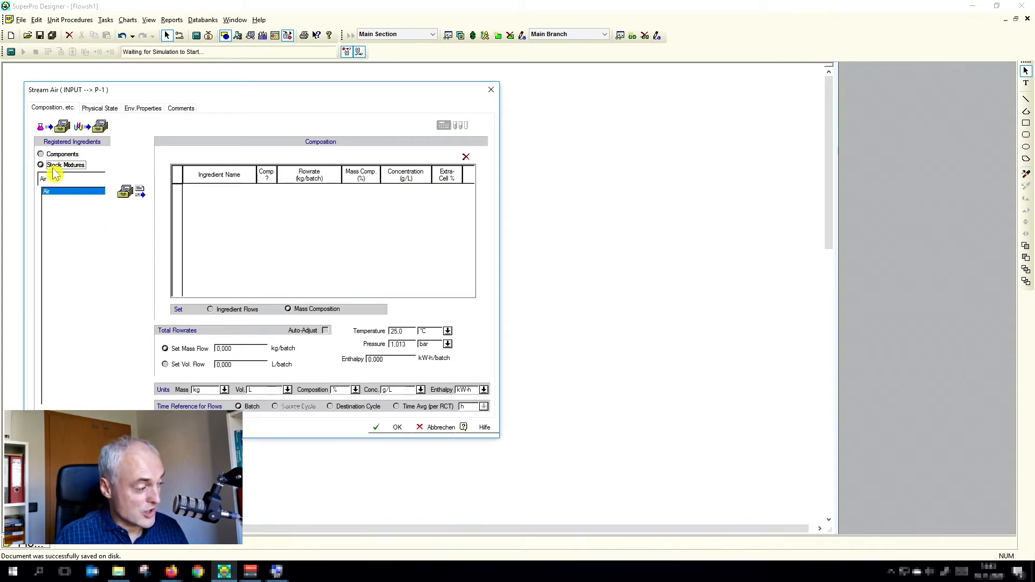
click(124, 192)
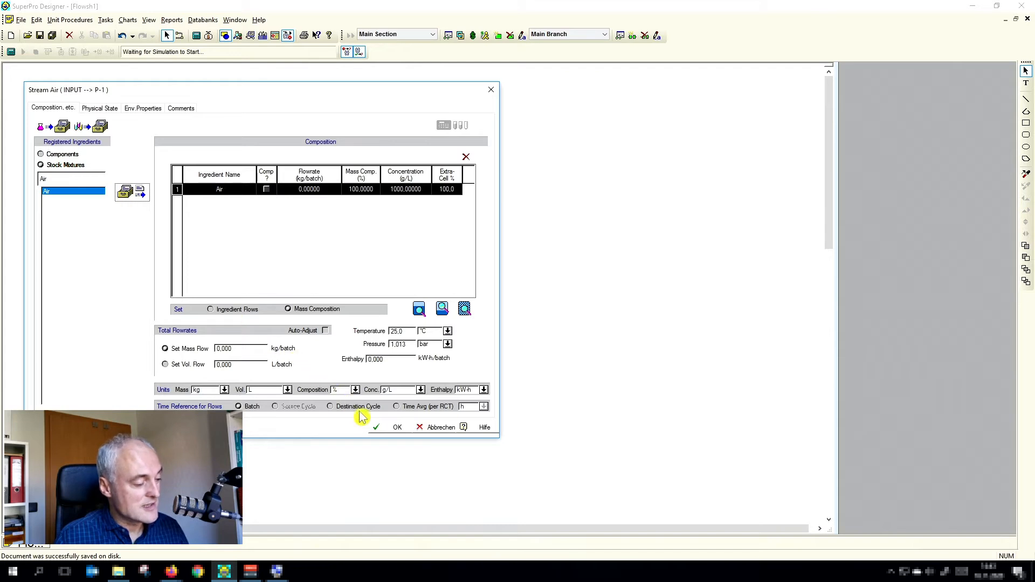
click(387, 429)
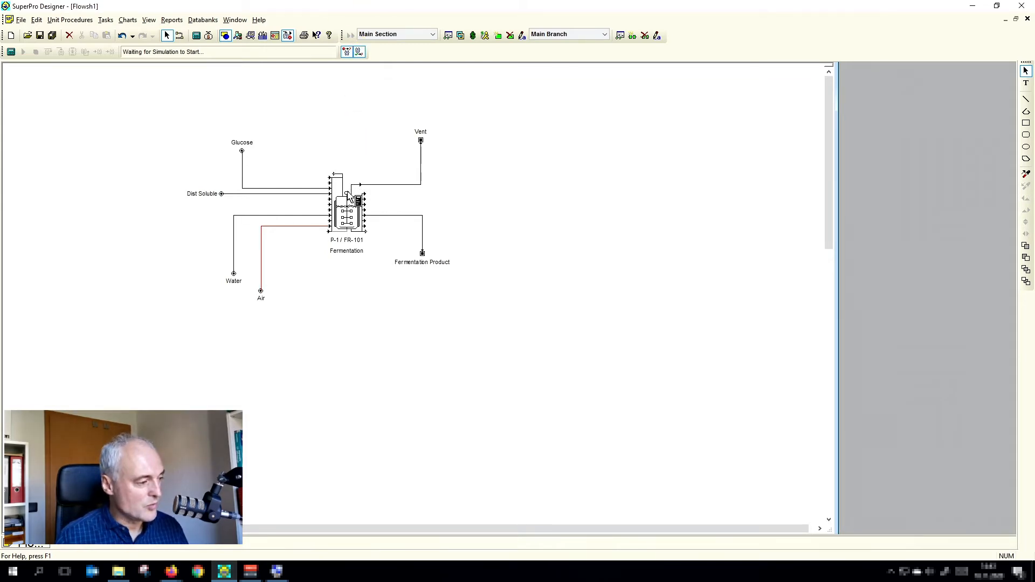
- Add three Charge operations to the operation sequence of the P-1 fermentation procedure
right_click(346, 208)
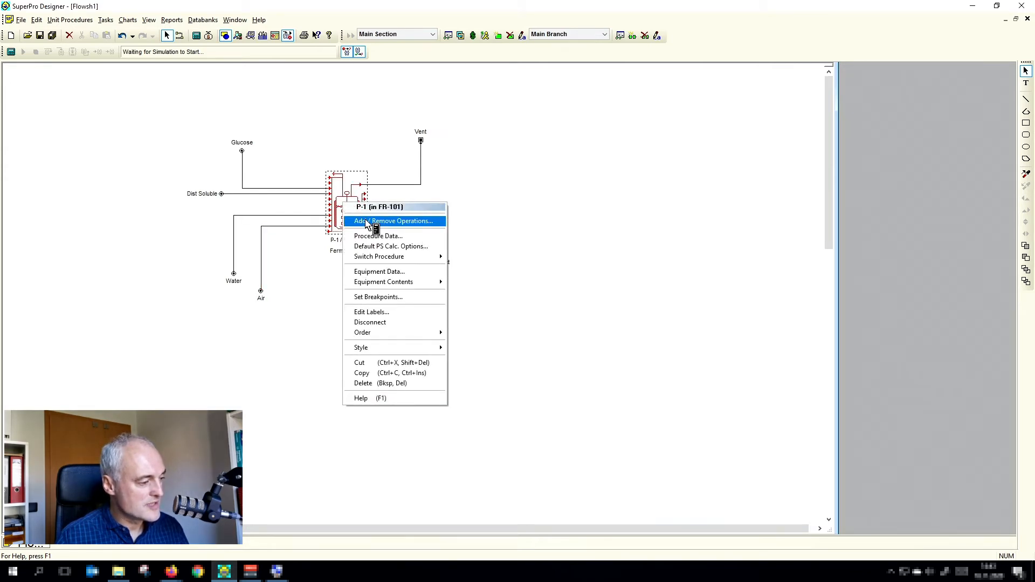
click(367, 222)
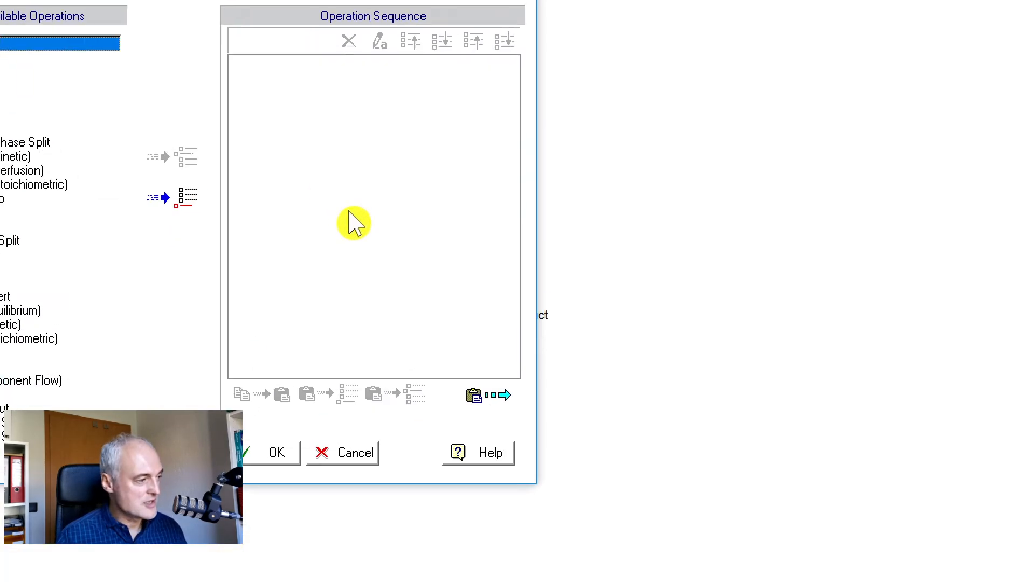
drag(646, 201, 691, 55)
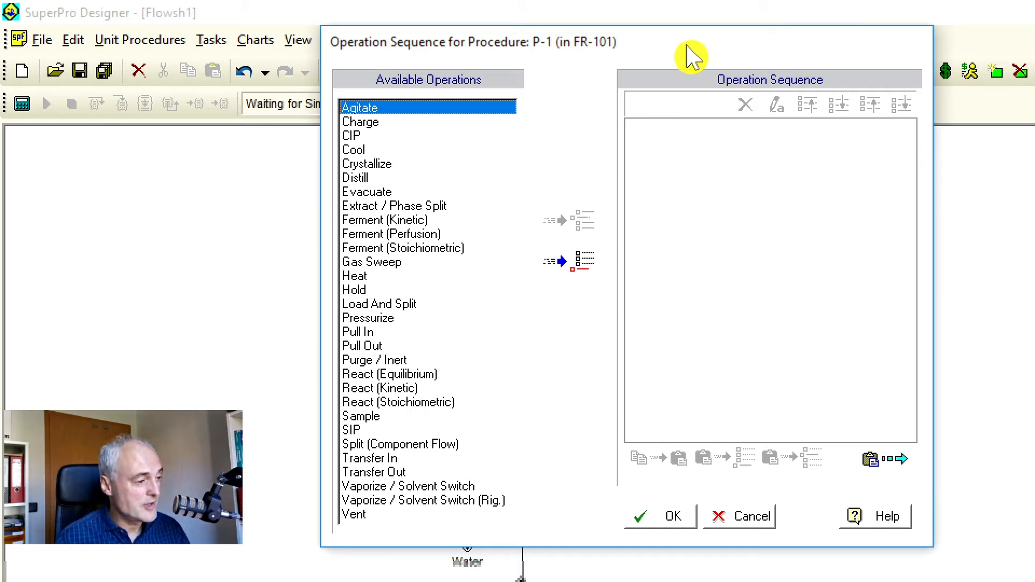
click(360, 123)
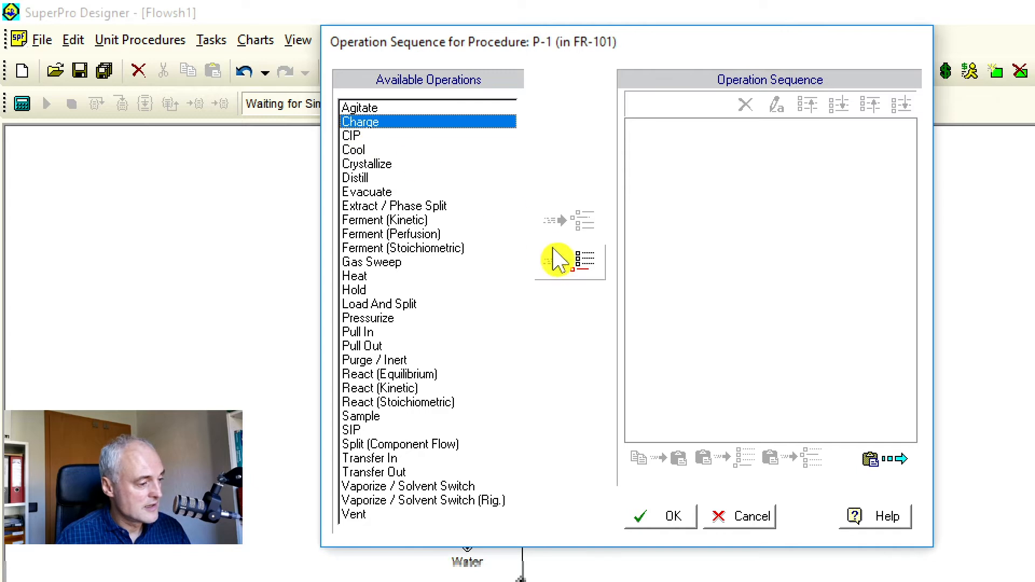
click(574, 264)
click(573, 264)
click(574, 264)
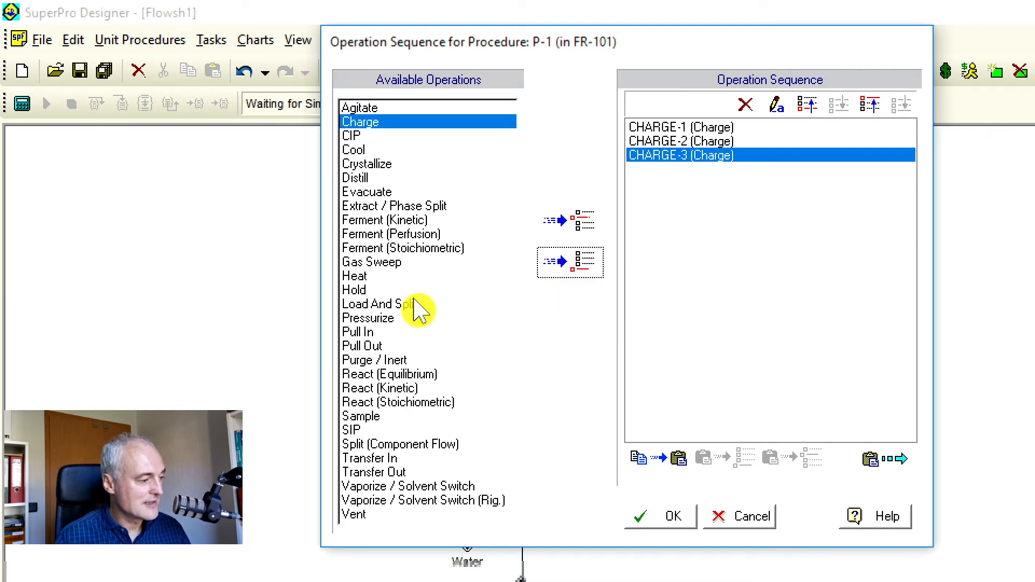
- Append Heat, Ferment (Stoichiometric) and Transfer Out operations, in that order, to the P-1 operation sequence
click(366, 277)
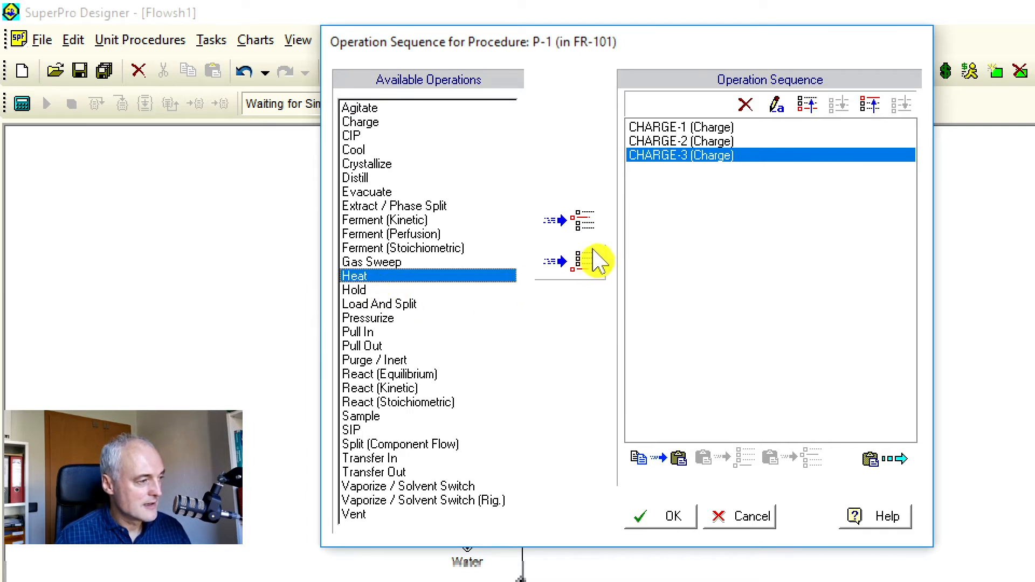
click(584, 263)
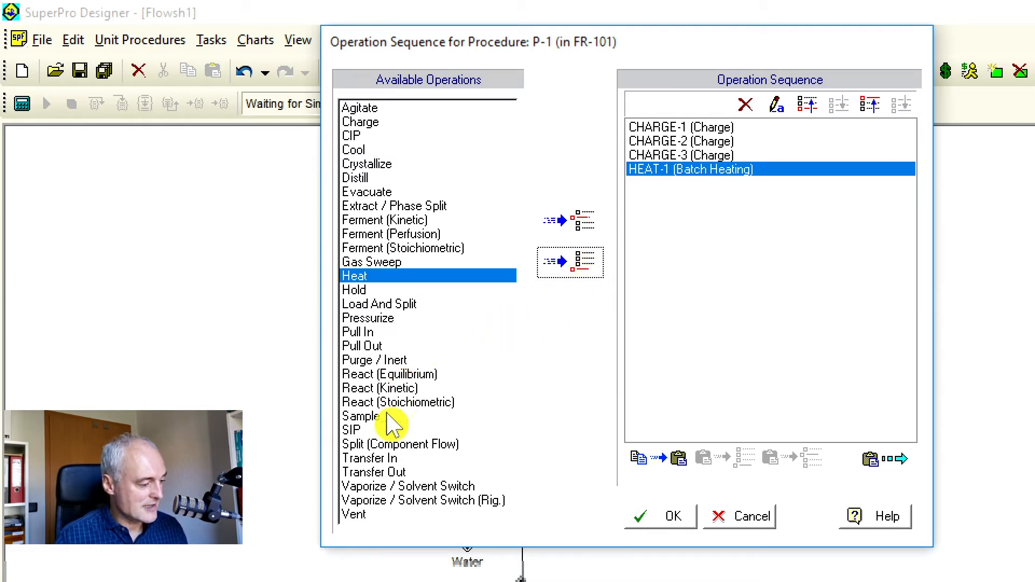
click(402, 249)
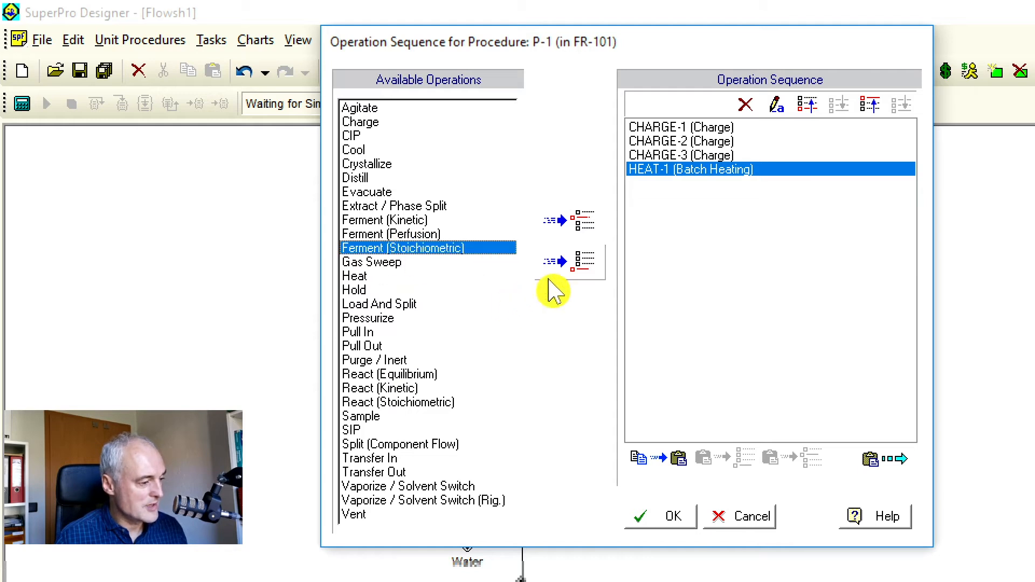
click(583, 263)
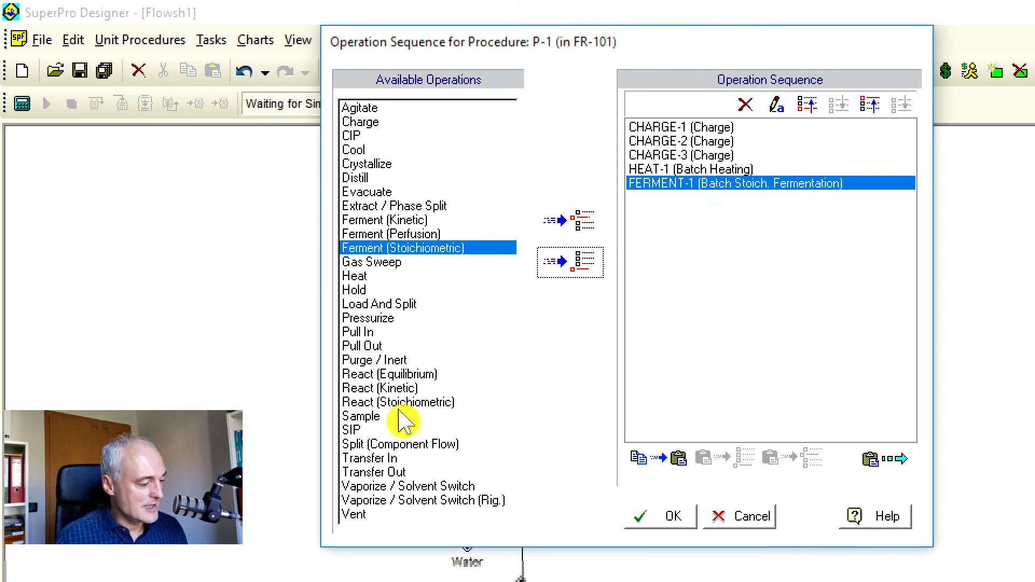
click(390, 471)
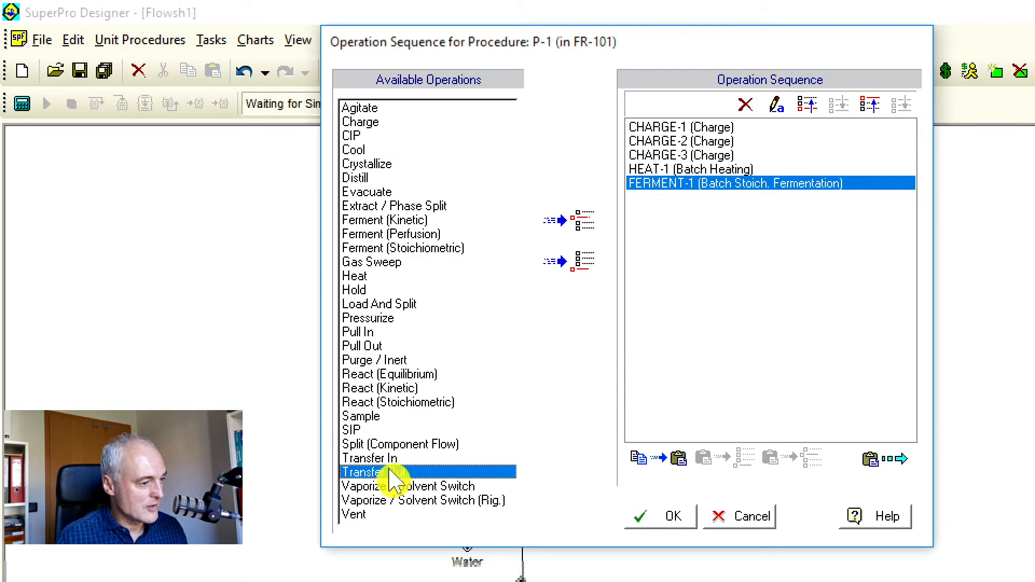
click(560, 263)
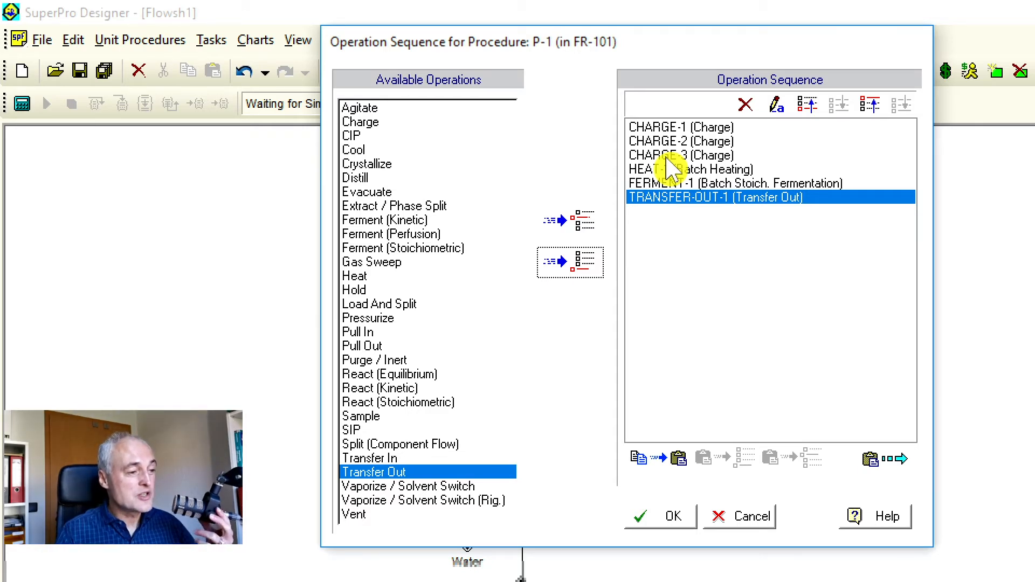
- Add a Hold operation to the sequence and place it between the batch heating and the stoichiometric fermentation
click(358, 291)
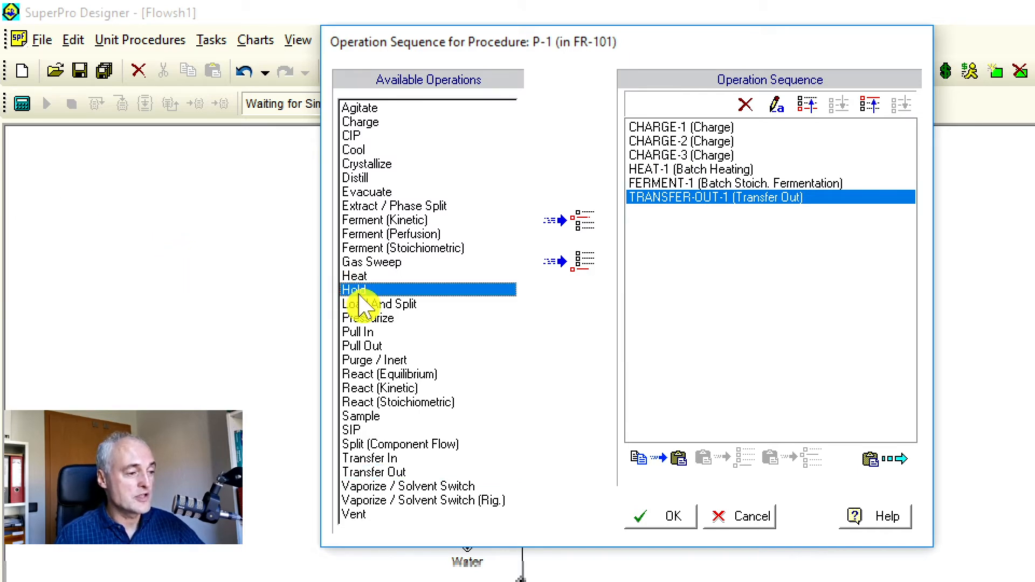
click(570, 266)
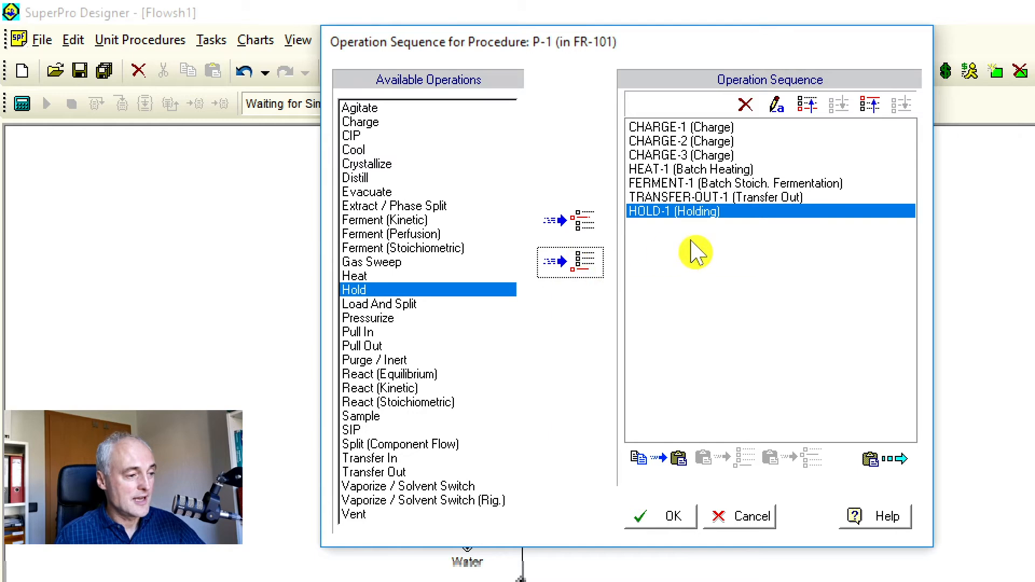
click(808, 105)
click(808, 106)
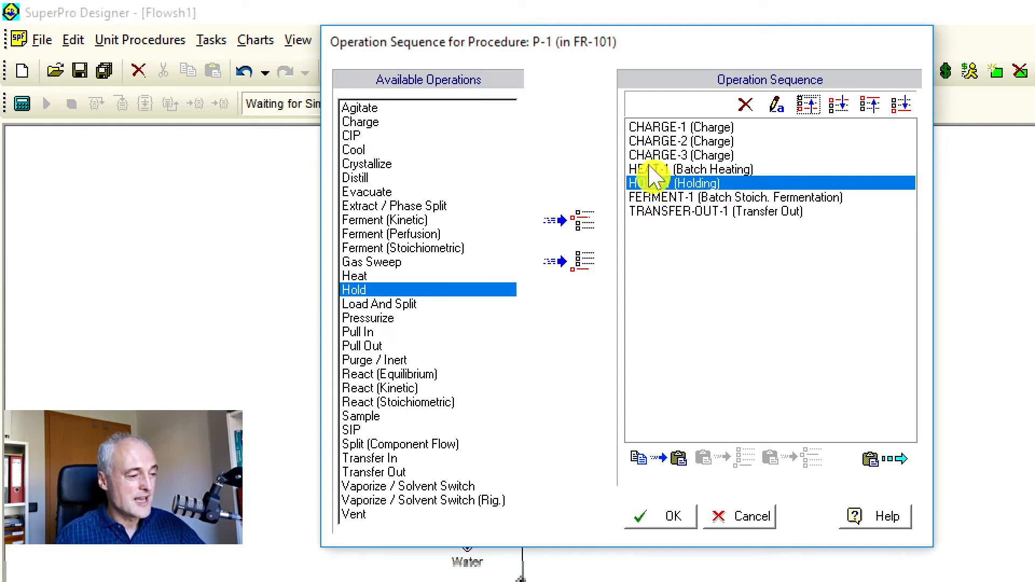
- Rename the Hold operation as Inoculation and confirm the P-1 operation sequence
click(775, 105)
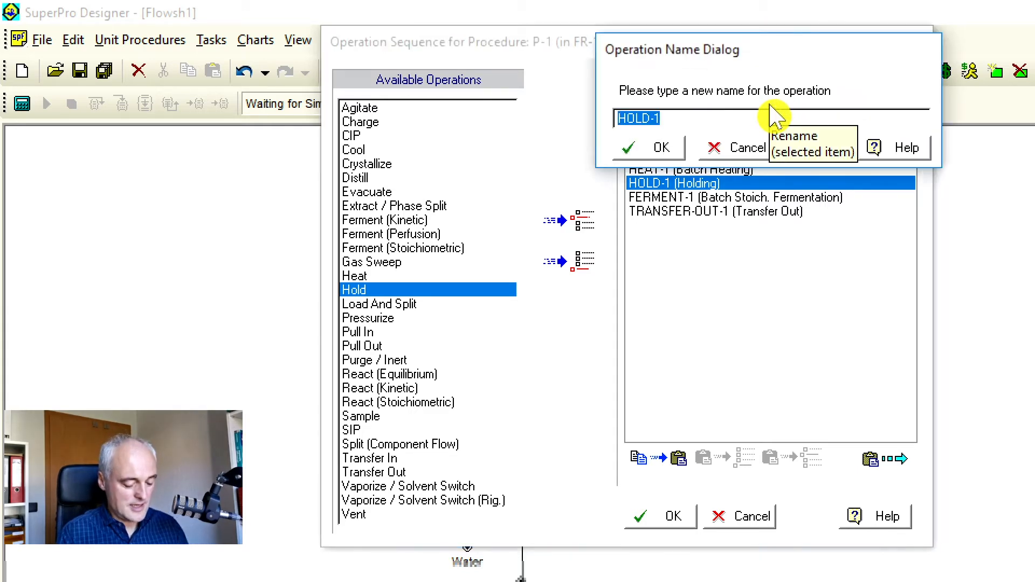
key(BackSpace)
text(Inocu)
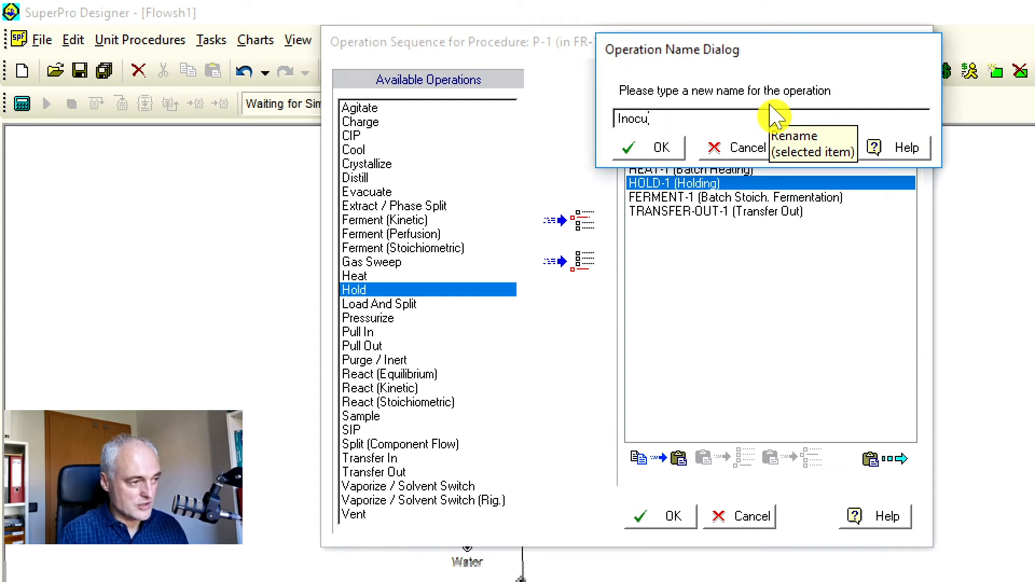
text(lation)
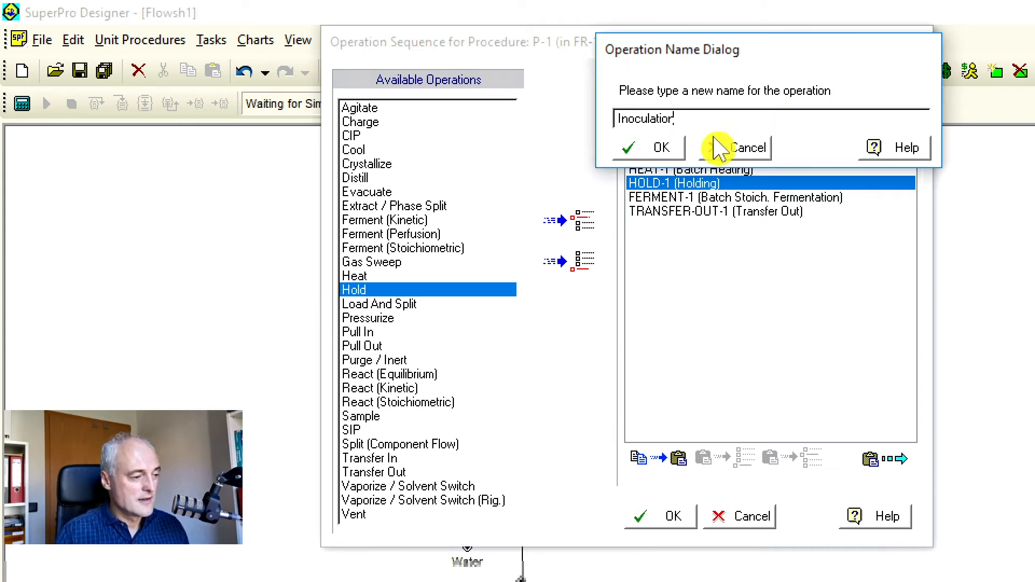
click(661, 147)
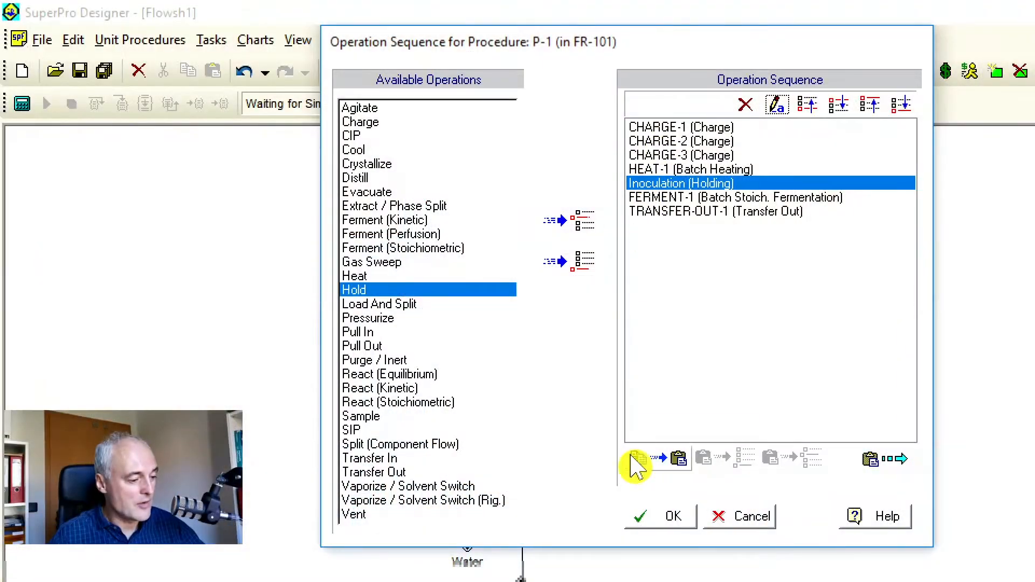
click(665, 488)
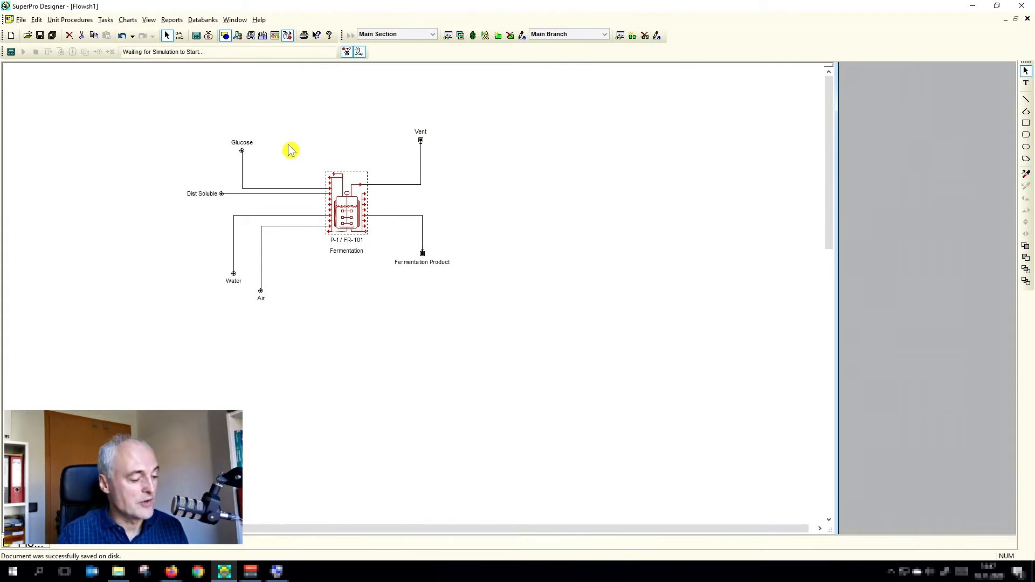
click(428, 370)
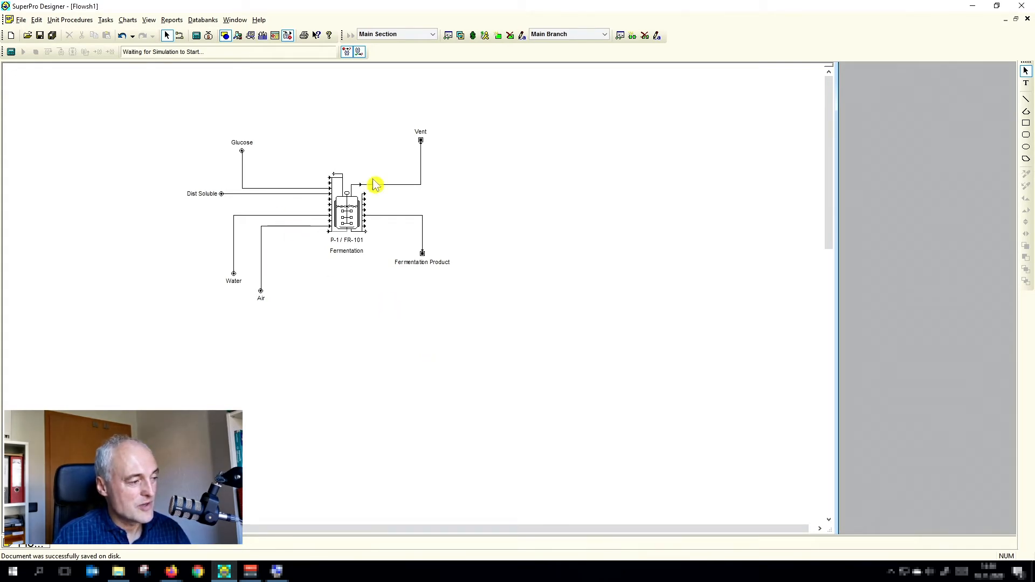
- Set the CHARGE-1 operation of P-1 to charge 50 kg from the Glucose inlet stream
right_click(349, 218)
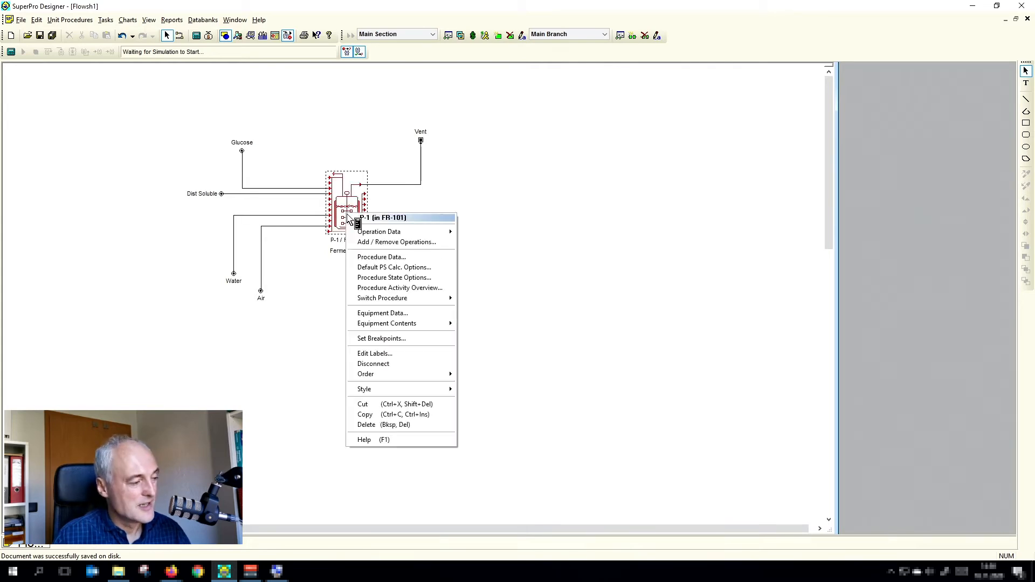
mouse_move(361, 233)
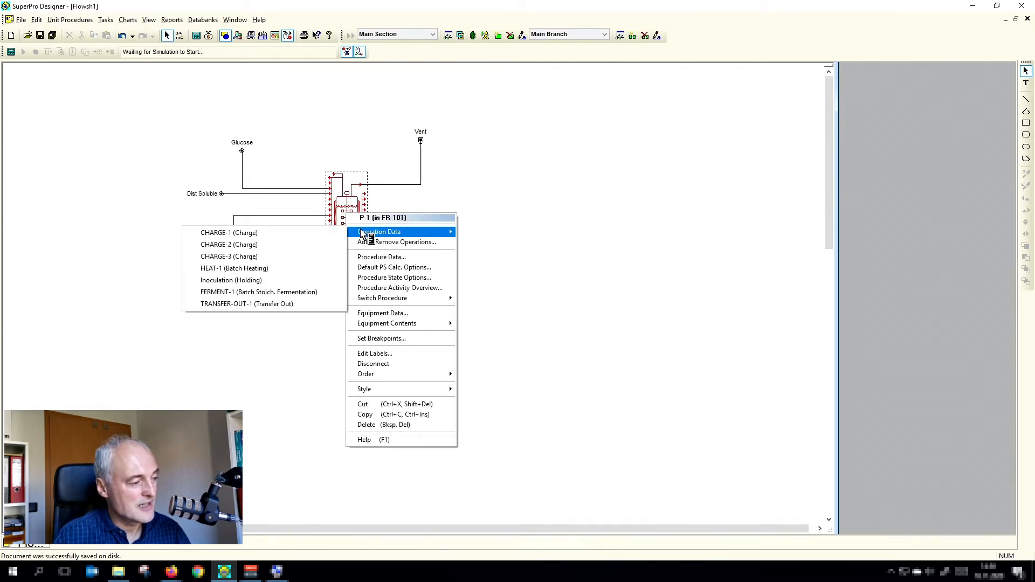
click(329, 238)
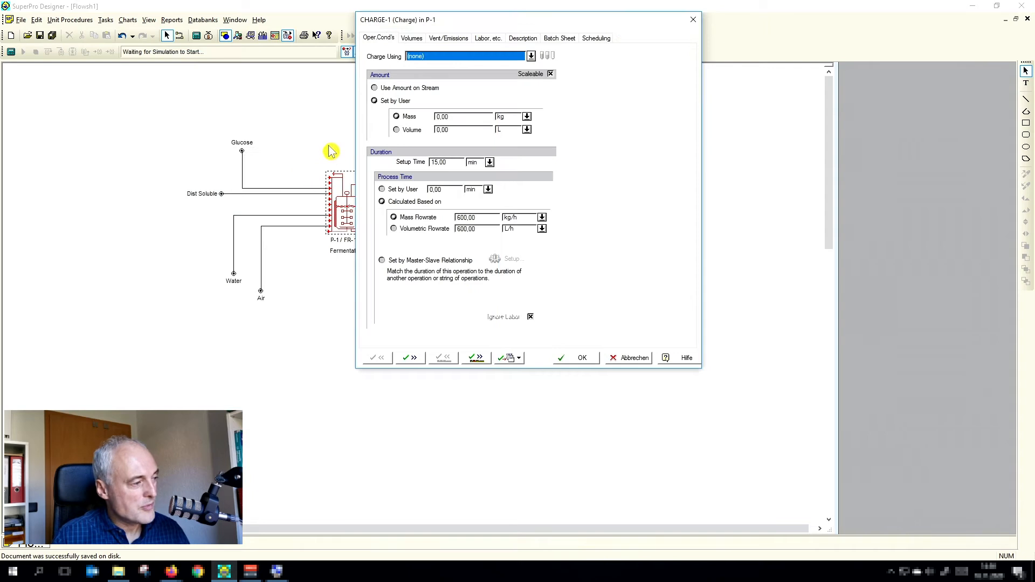
click(531, 56)
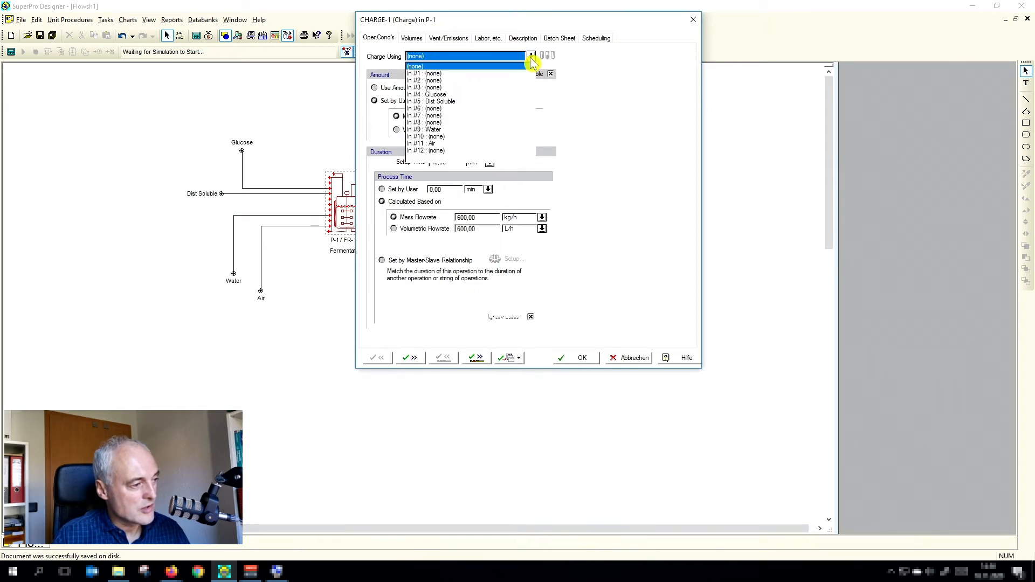
click(447, 95)
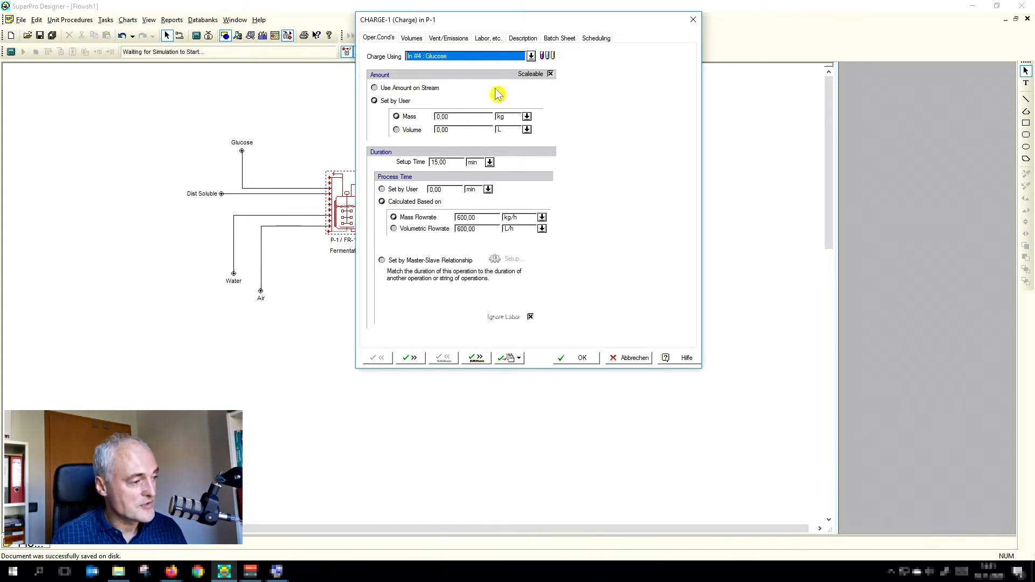
double_click(469, 117)
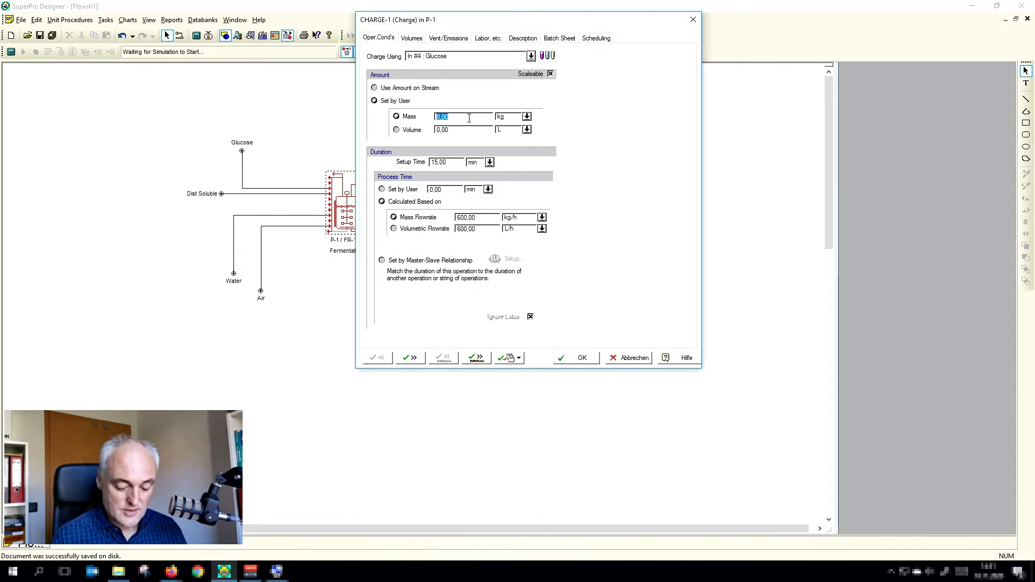
text(50,00)
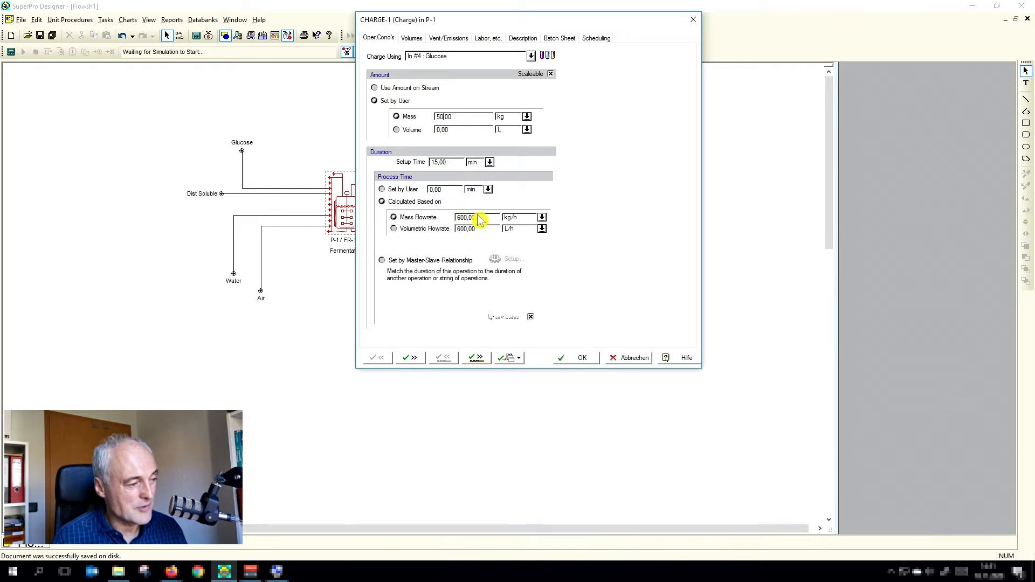
- Set the CHARGE-1 process time to a user-defined 1 min and advance to the CHARGE-2 operation data
click(408, 191)
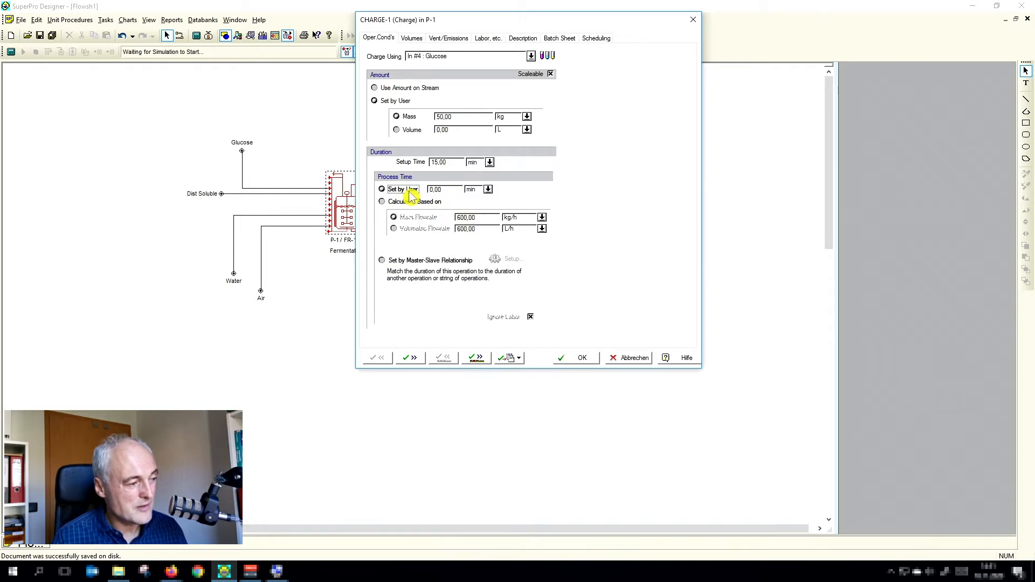
double_click(446, 190)
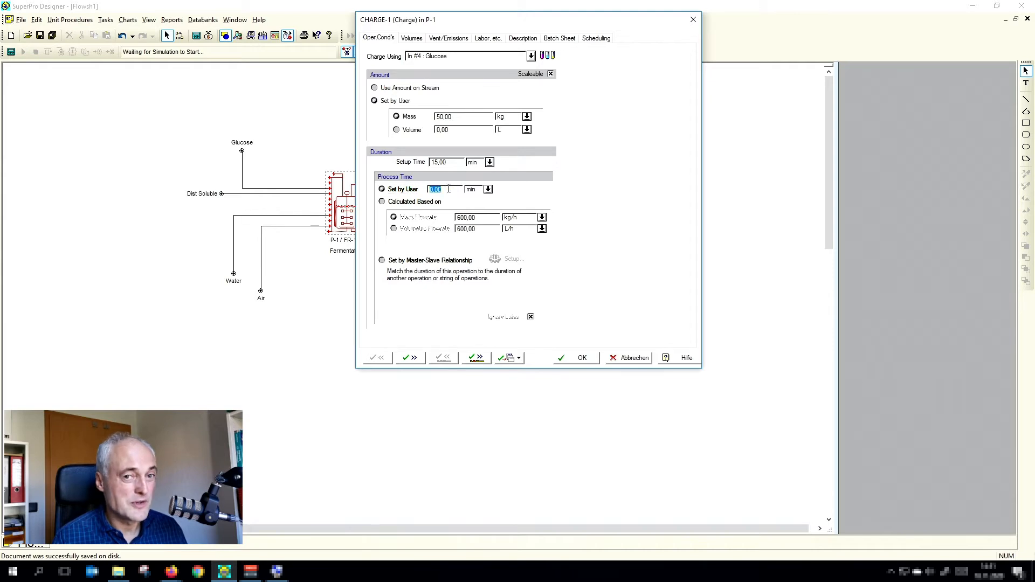
text(1,00)
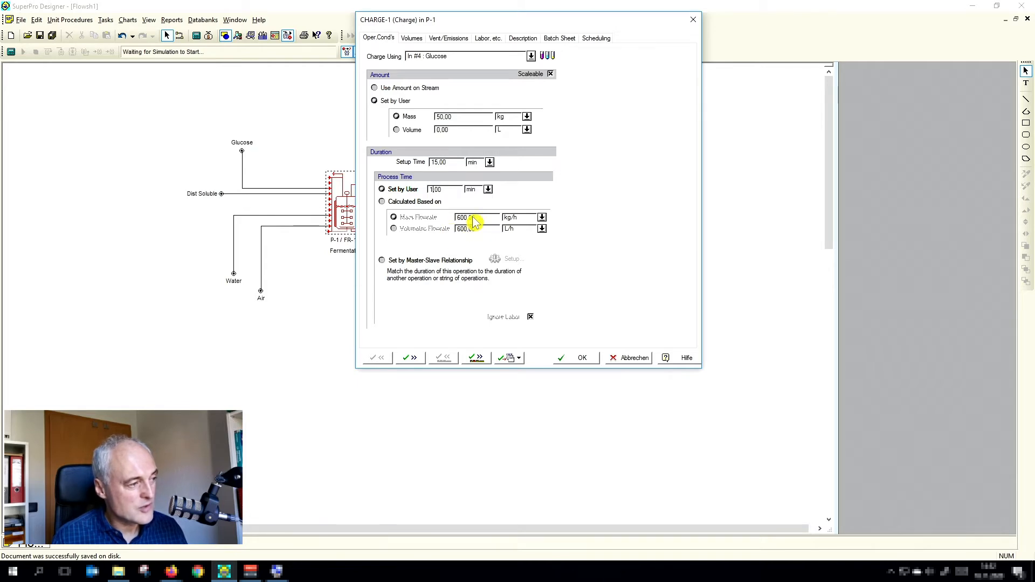
click(411, 358)
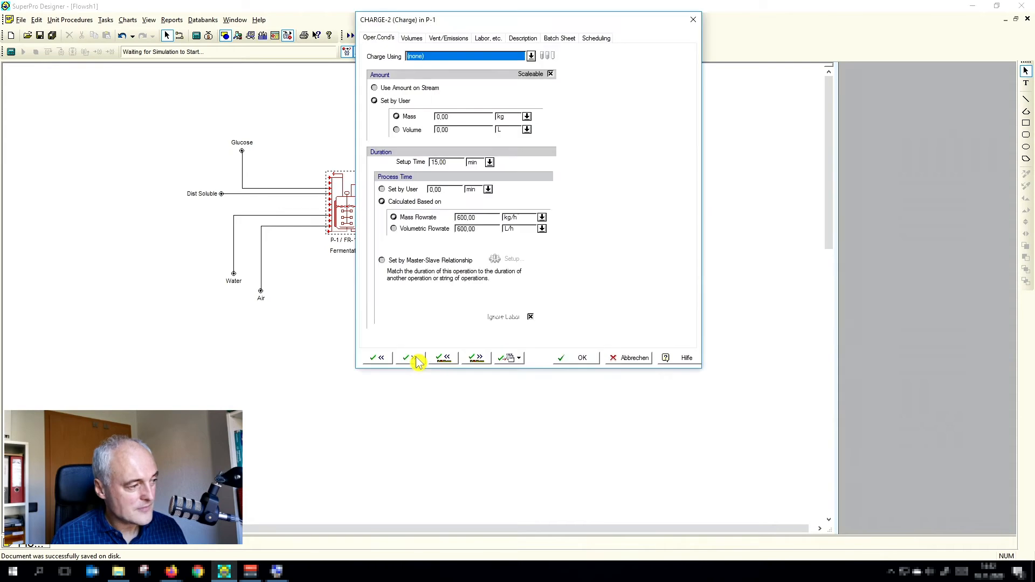
- Set the CHARGE-2 operation of P-1 to charge 1 kg from the Dist Soluble inlet stream
click(531, 56)
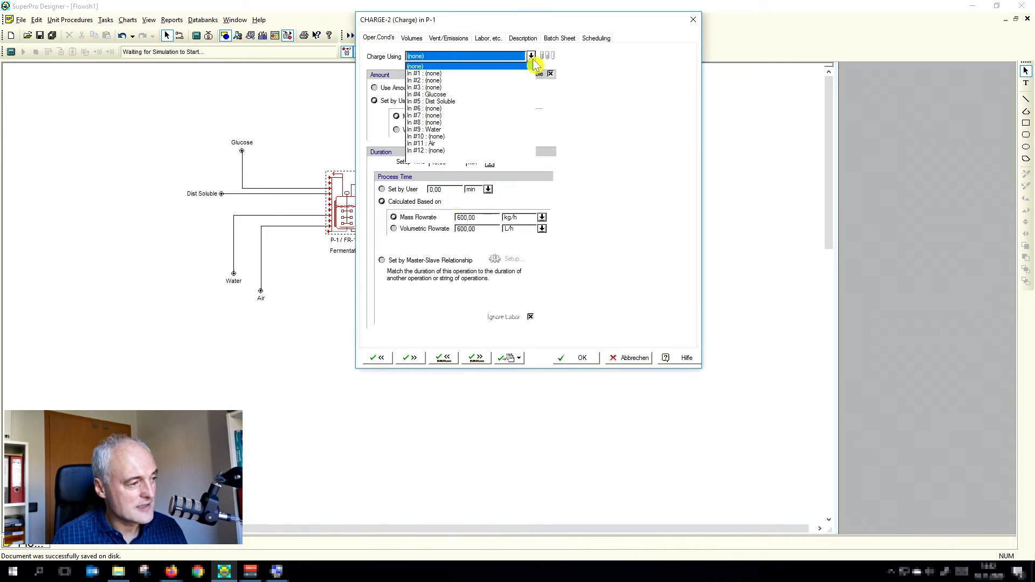
click(454, 102)
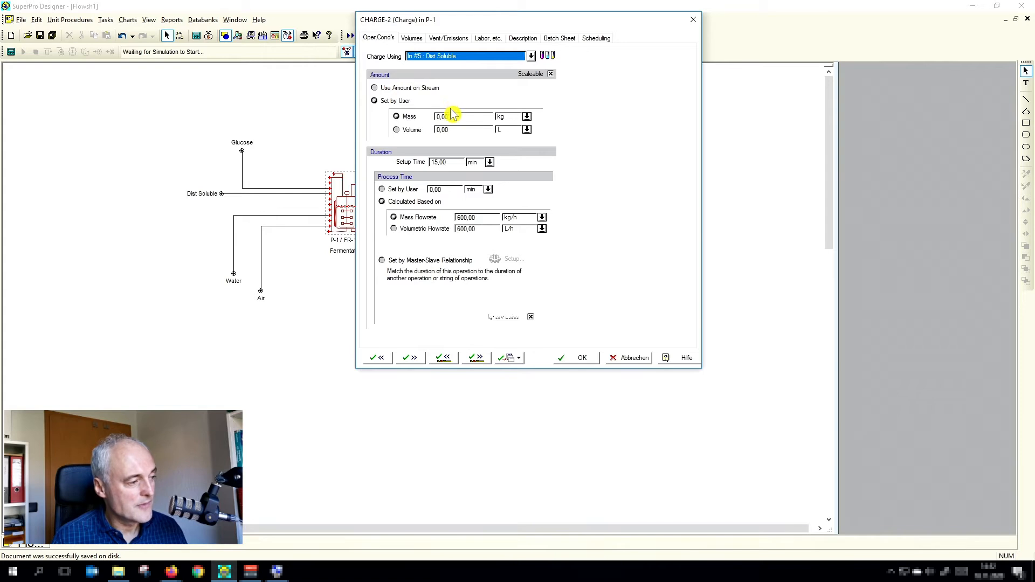
click(454, 117)
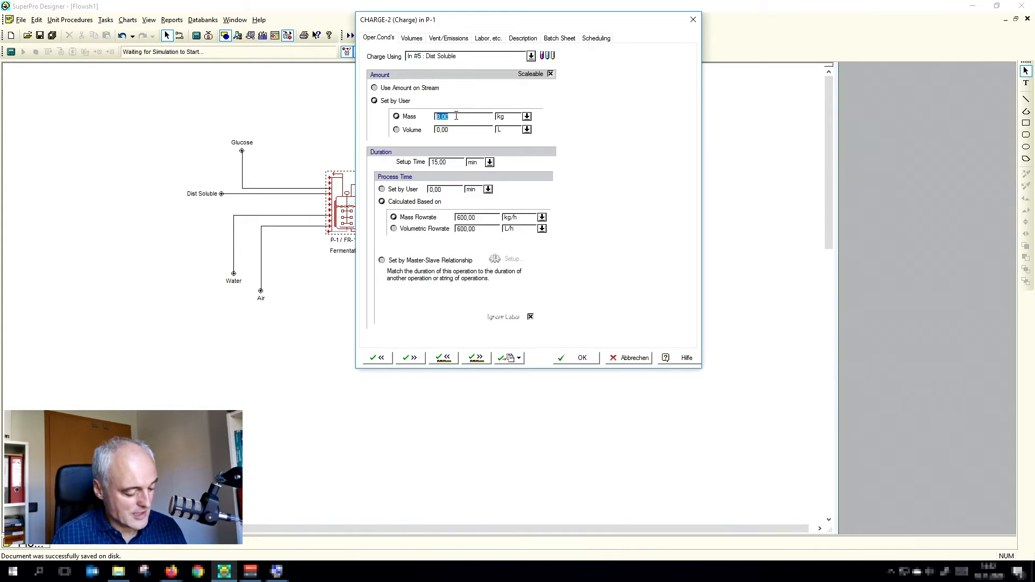
text(100)
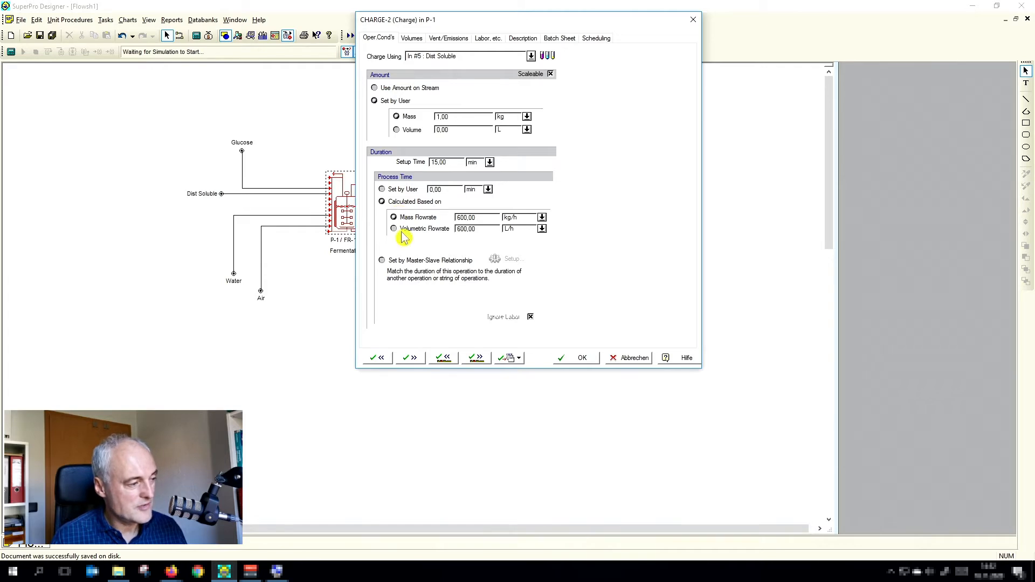
text(,)
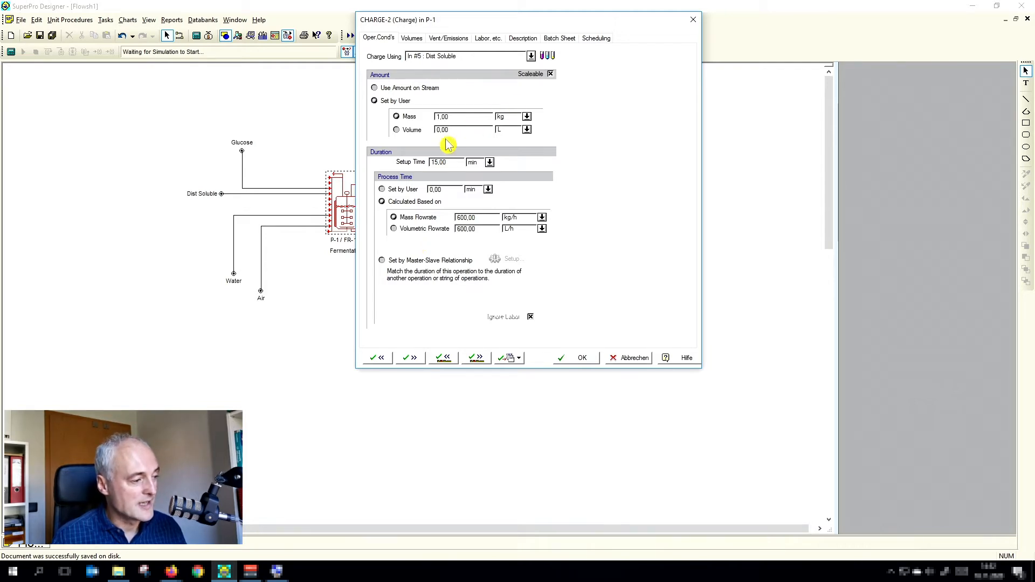
- Set the CHARGE-2 process time to a user-defined 60 min
click(391, 189)
double_click(431, 189)
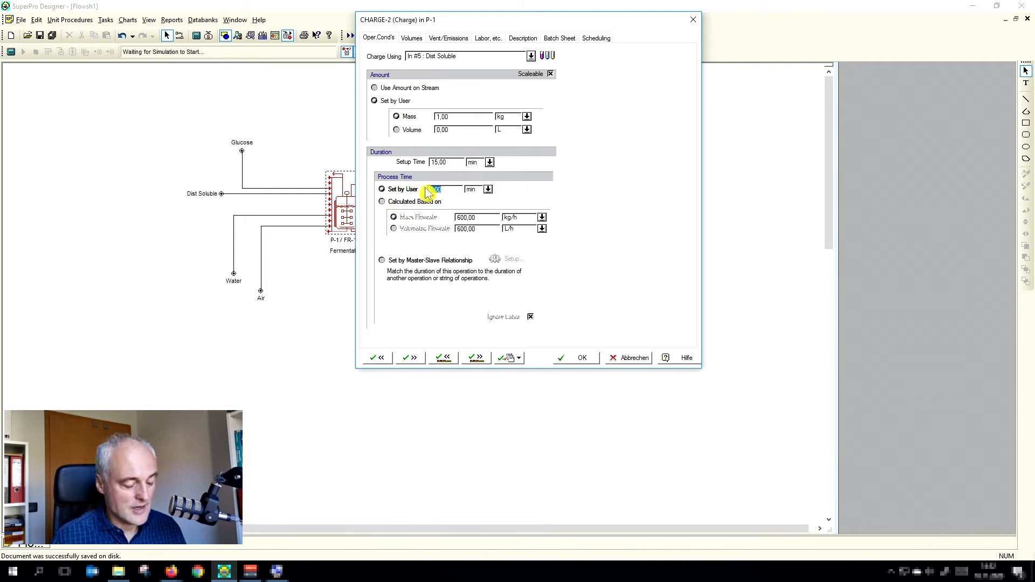
text(30)
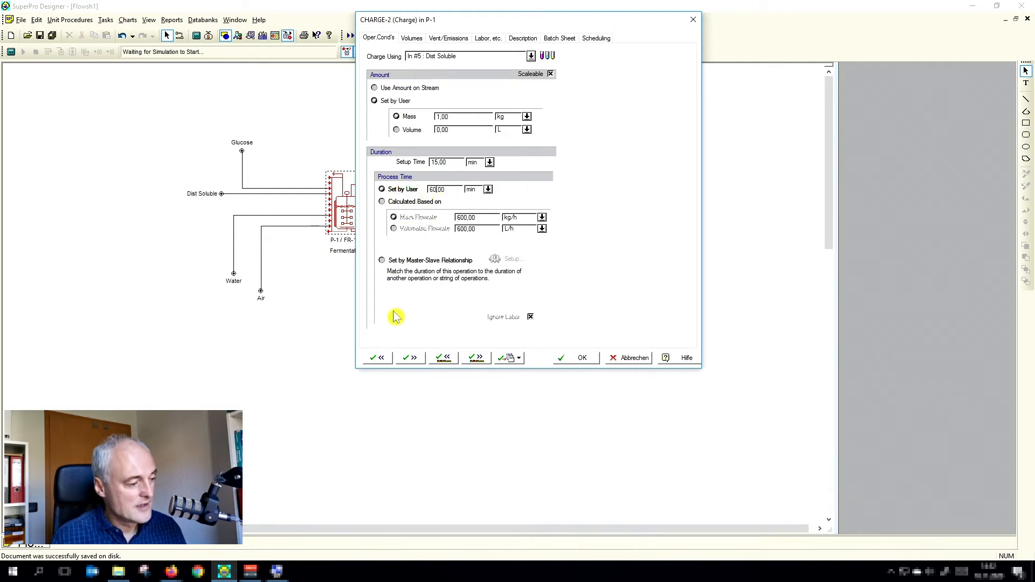
- Return to the CHARGE-1 operation data and set its user-defined process time to 60 min
click(384, 362)
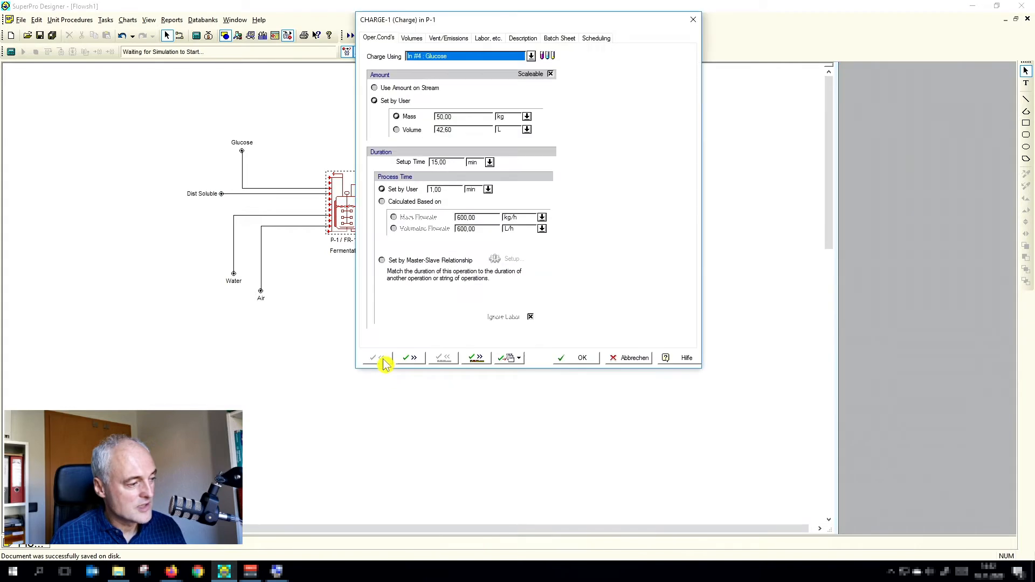
click(440, 203)
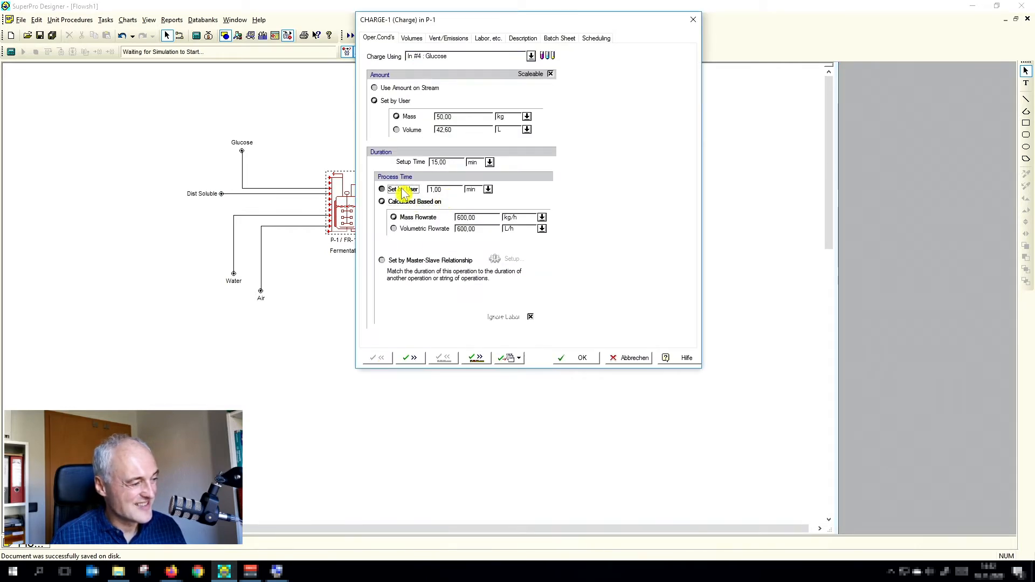
click(406, 190)
double_click(440, 188)
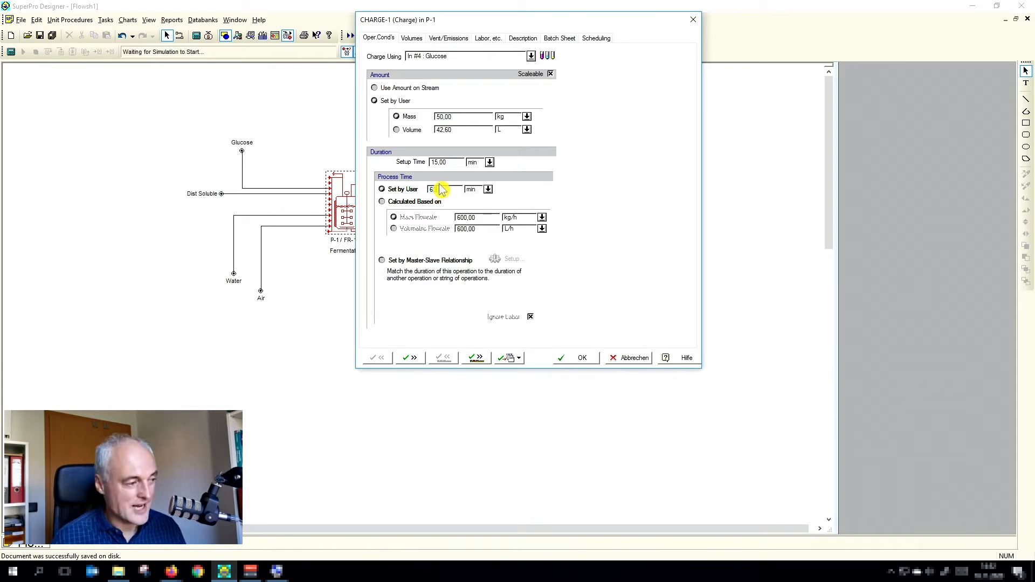
text(6)
- Set CHARGE-3 to charge from the Water inlet stream, with process time calculated from the volumetric flowrate
click(409, 358)
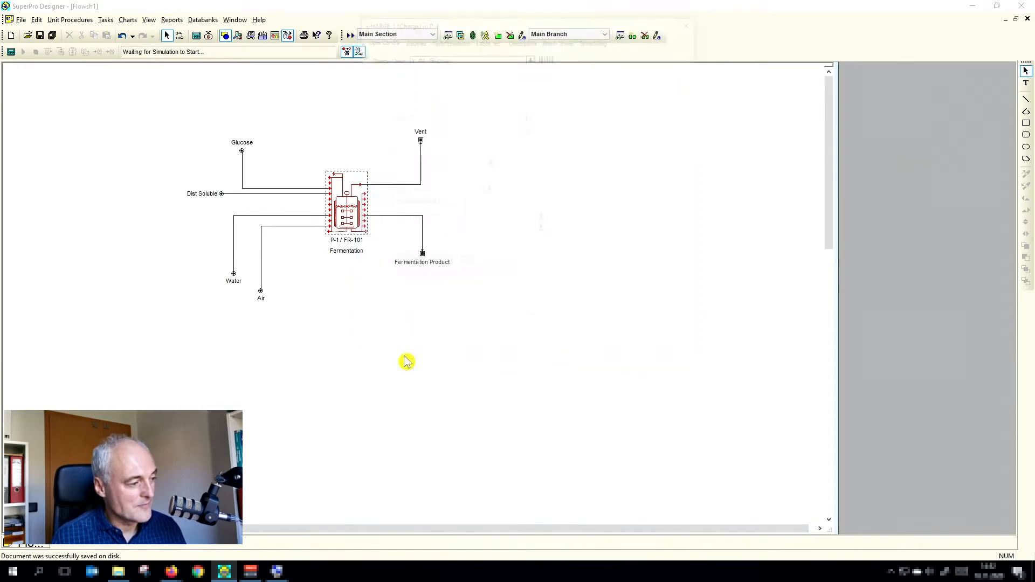
click(410, 359)
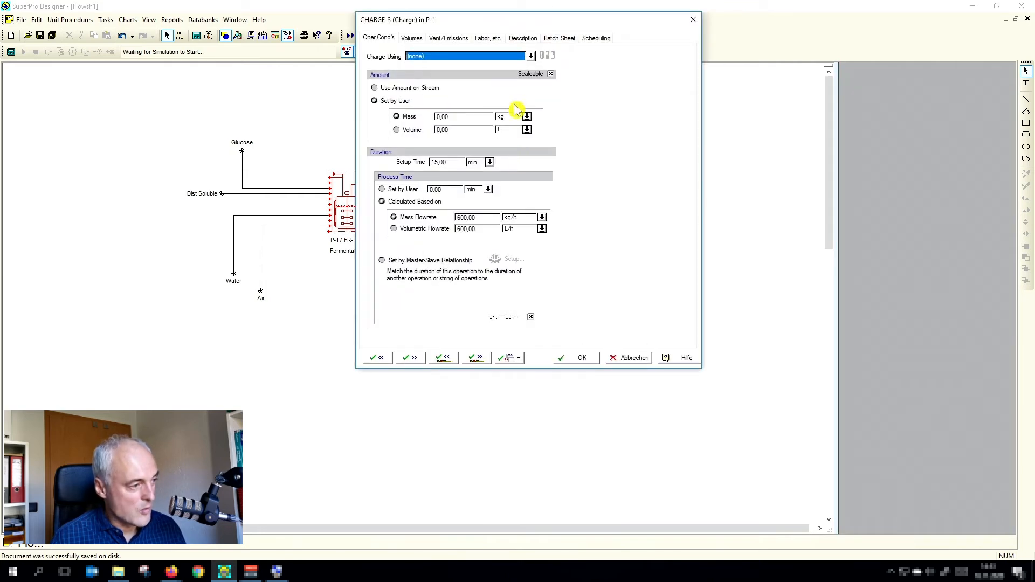
click(530, 56)
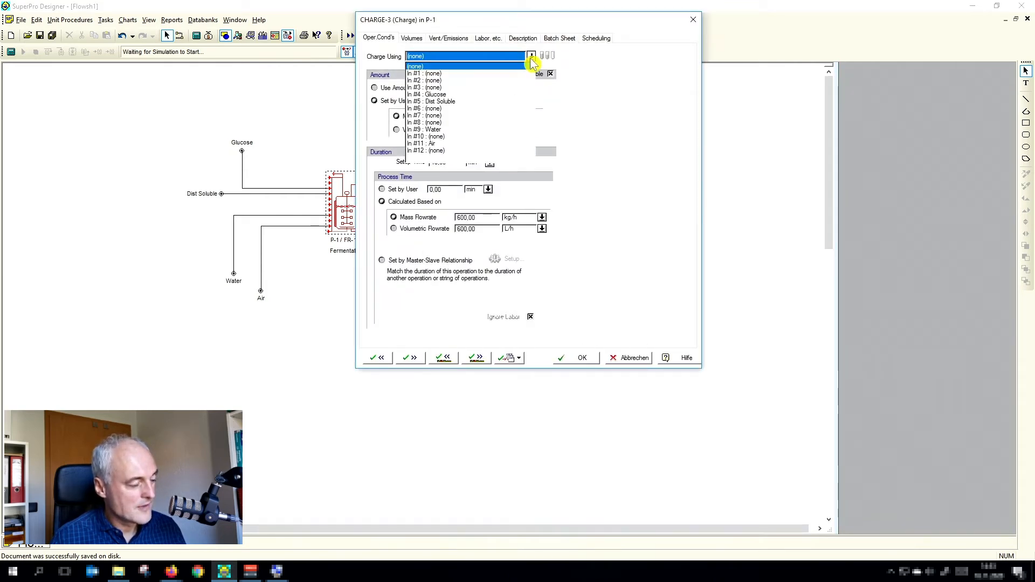
click(433, 129)
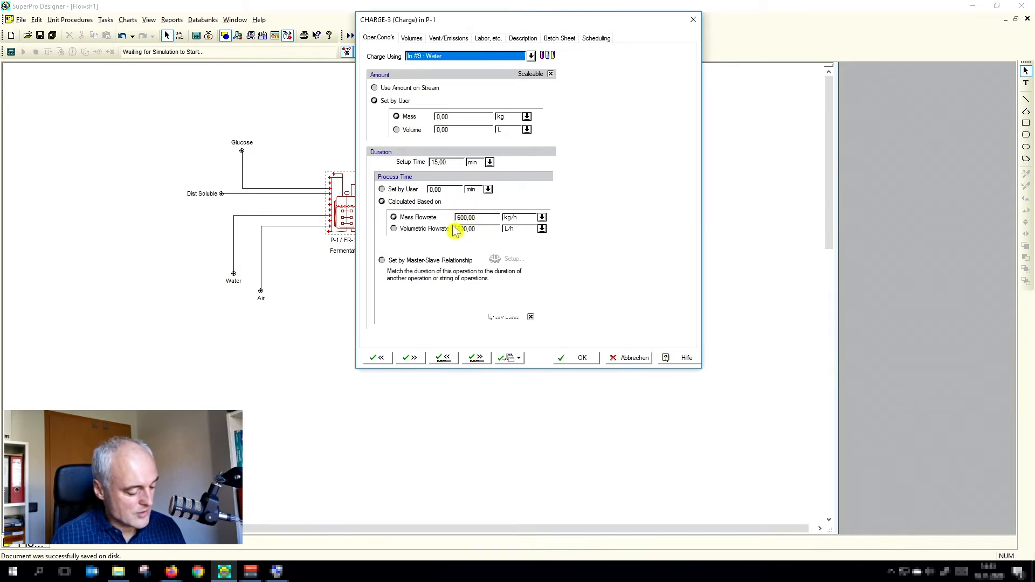
click(435, 229)
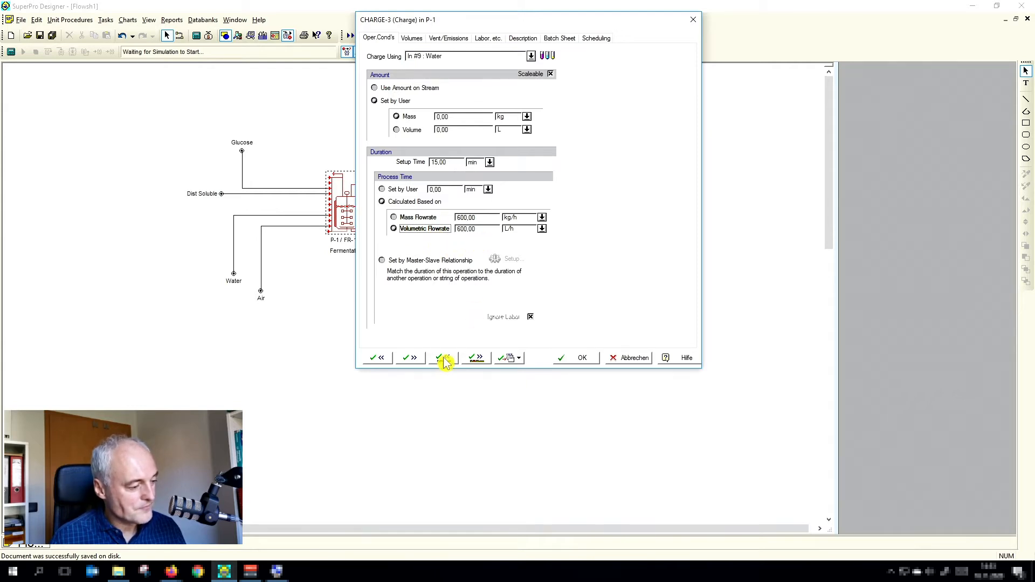
- Set the HEAT-1 final temperature to 30 °C and go back to the CHARGE-1 operation data
click(423, 362)
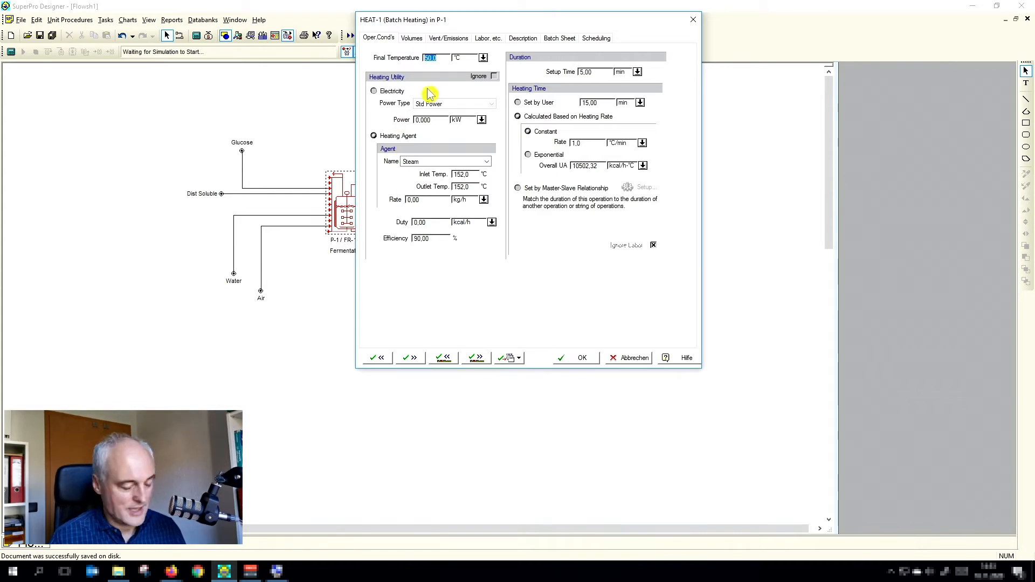
text(30)
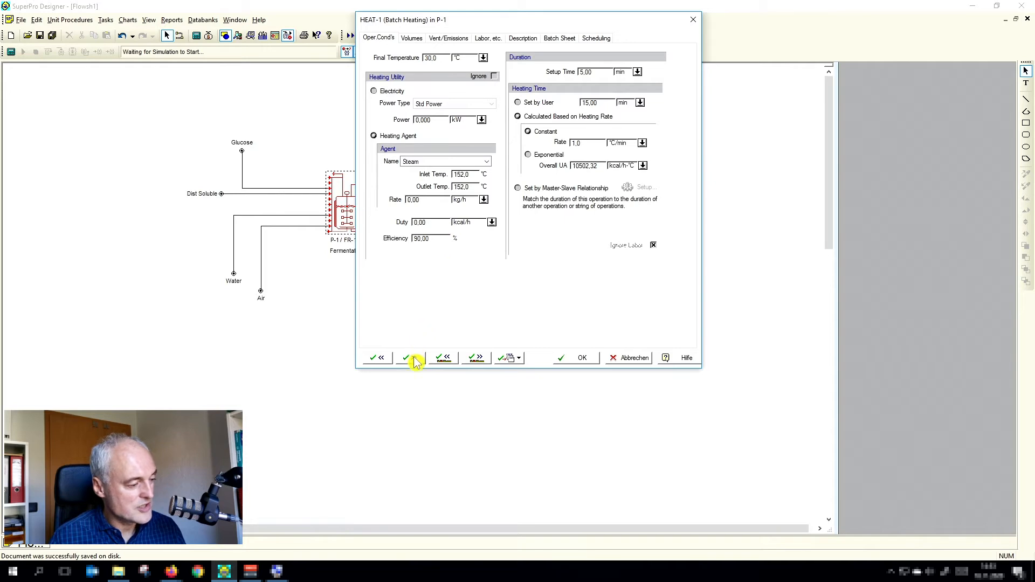
click(378, 359)
click(377, 358)
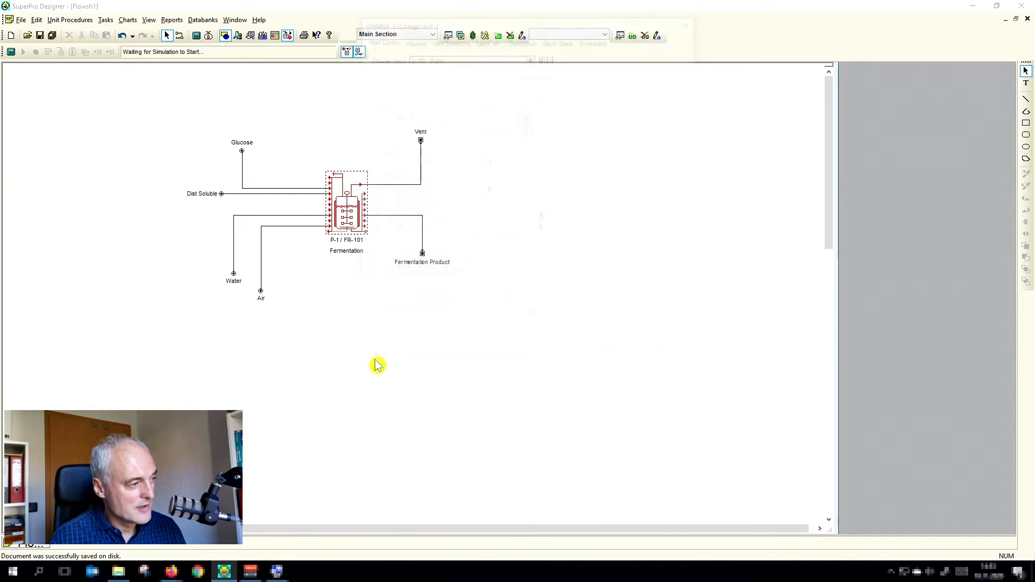
click(377, 362)
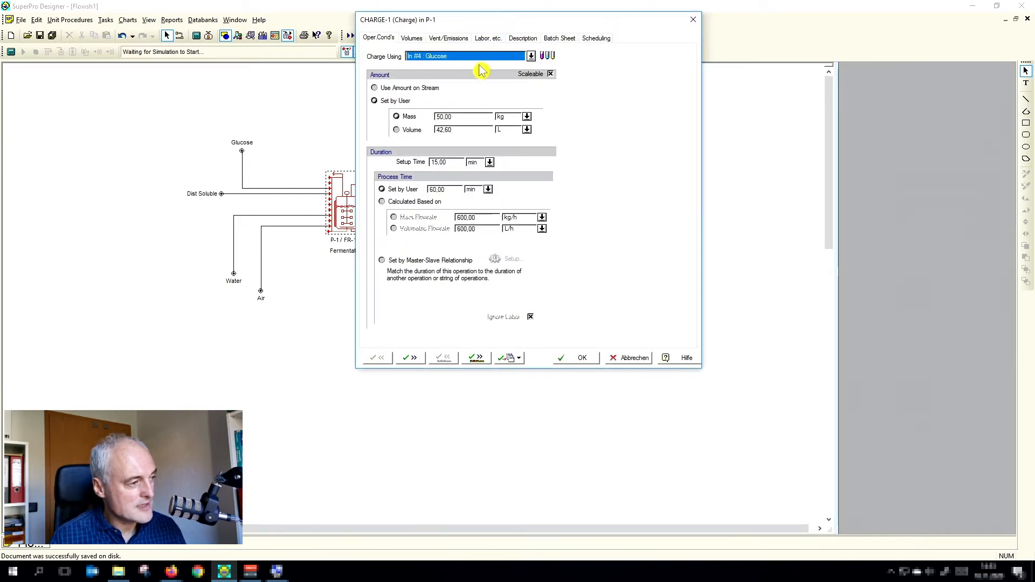
- Enable venting through the Vent stream for the CHARGE-1 and CHARGE-2 operations
click(448, 38)
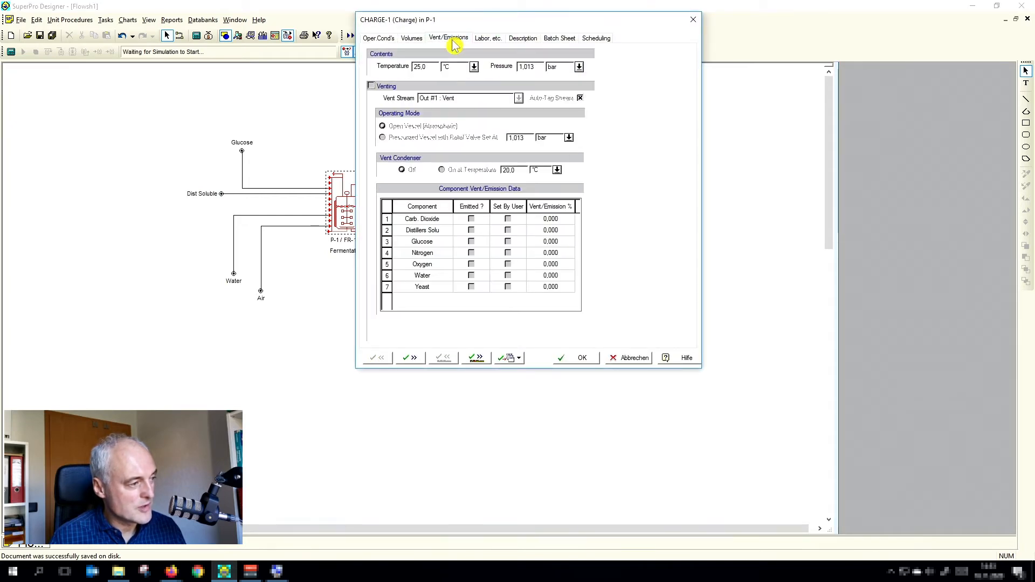
click(371, 86)
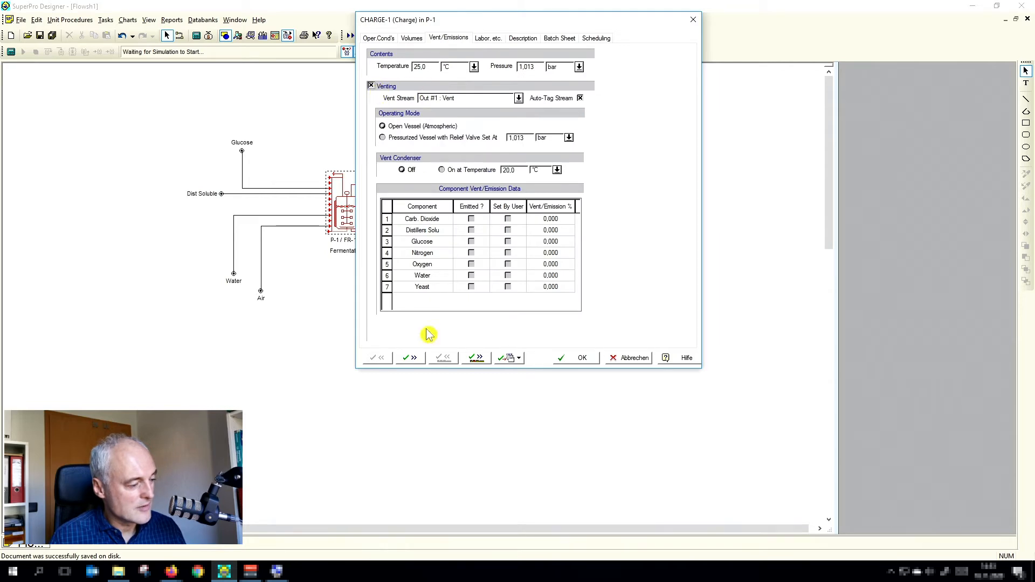
click(409, 359)
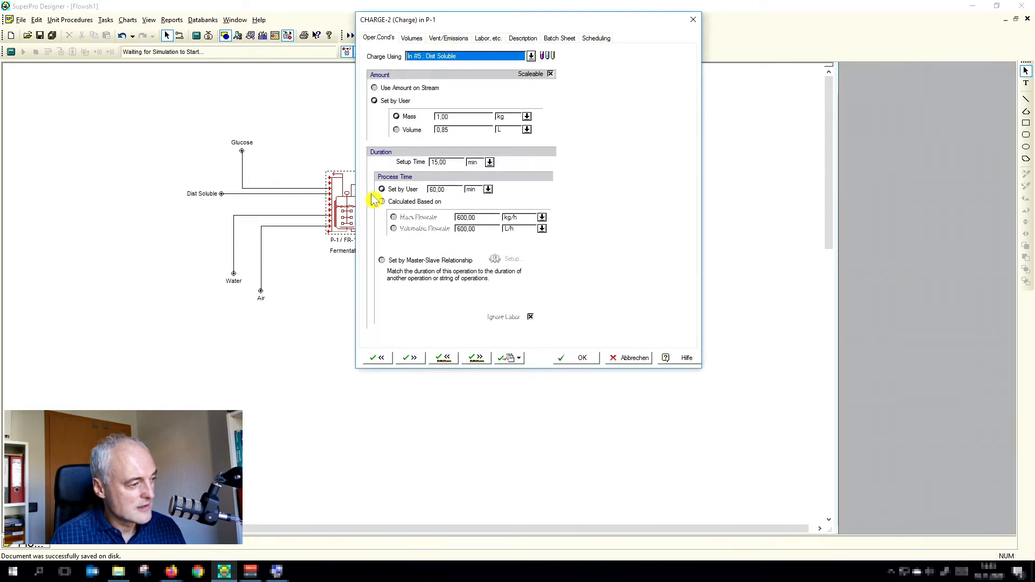
click(448, 38)
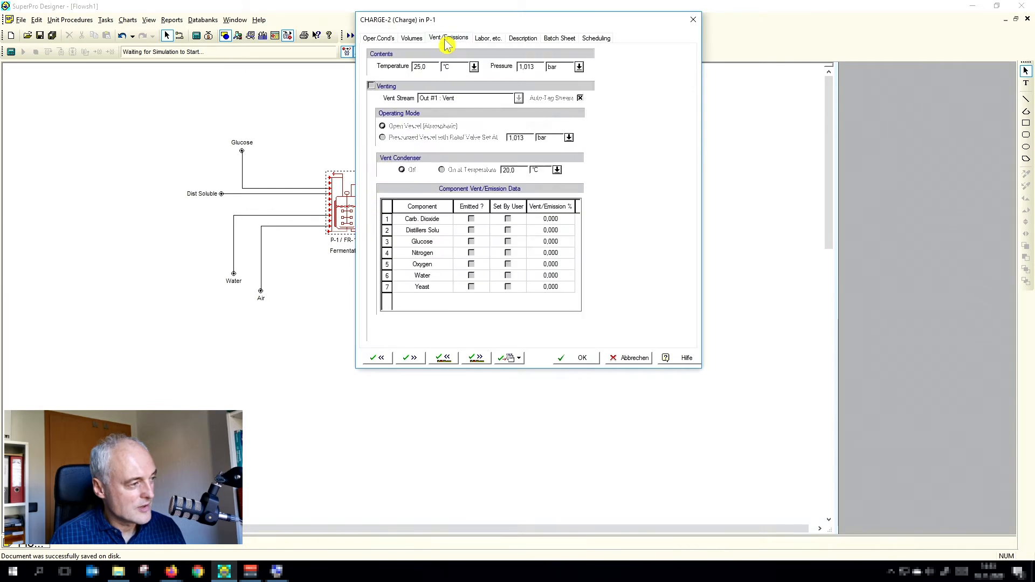
click(372, 86)
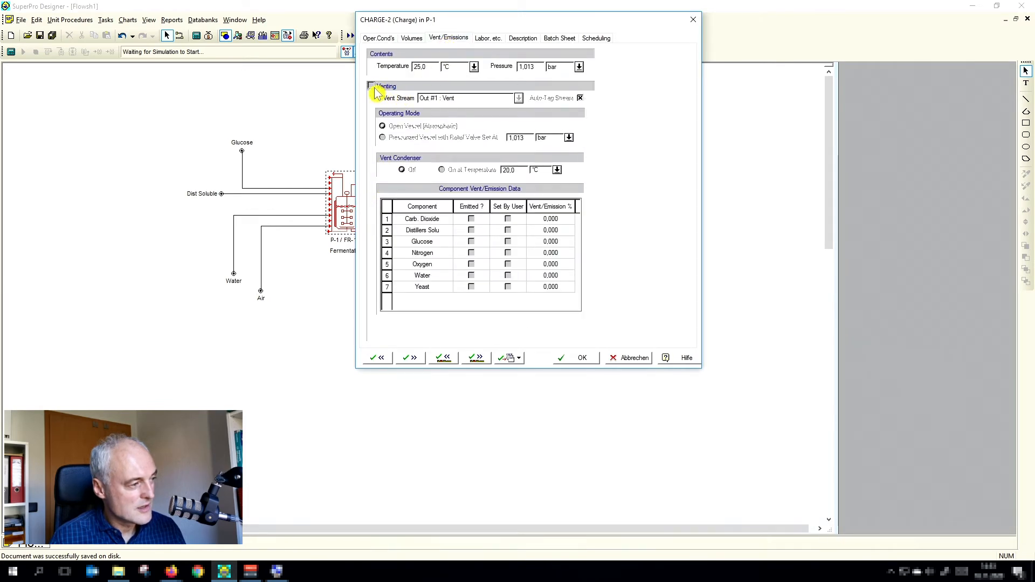
click(479, 361)
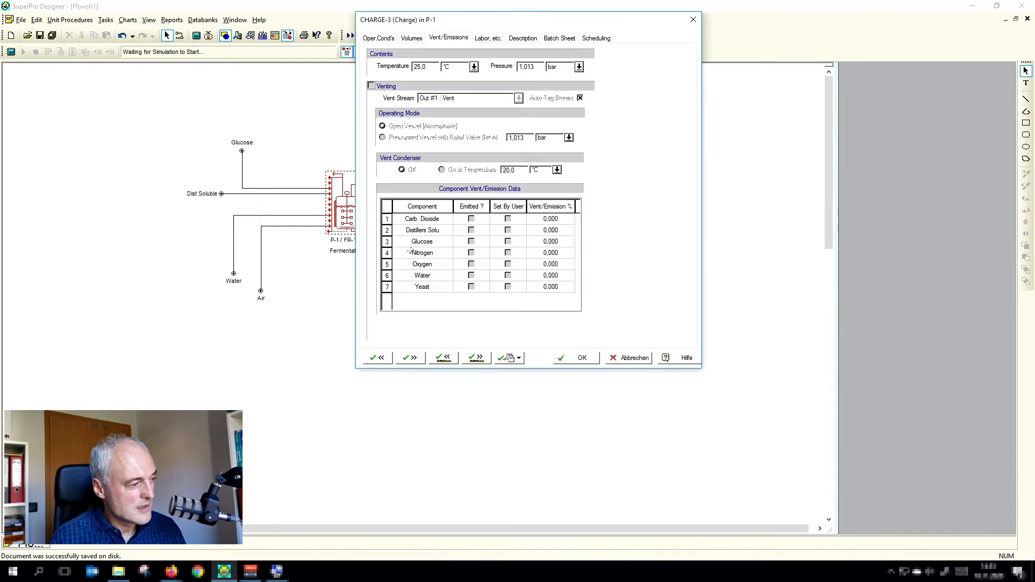
- Enable venting through the Vent stream for the CHARGE-3 and HEAT-1 operations
click(371, 86)
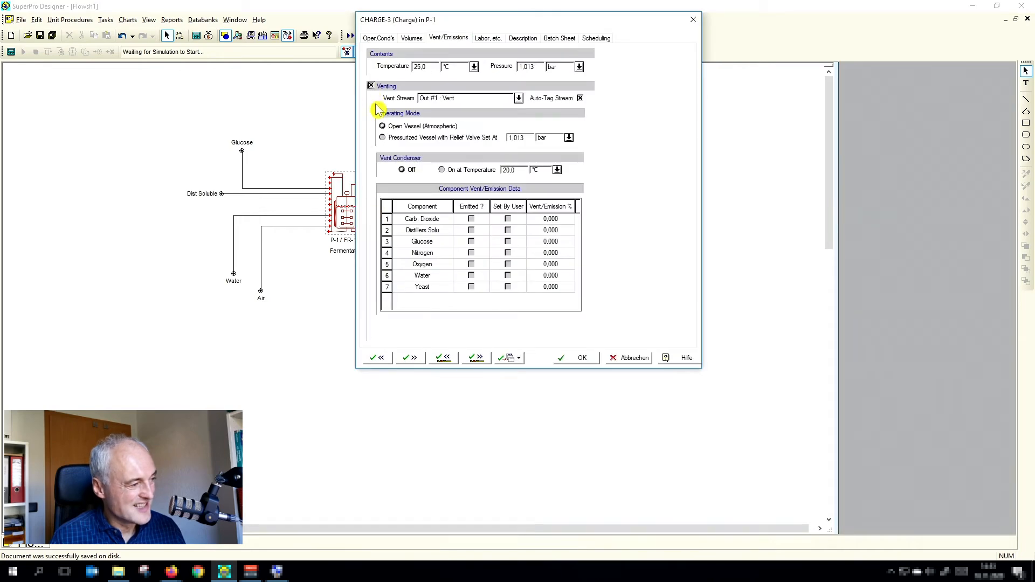
click(476, 361)
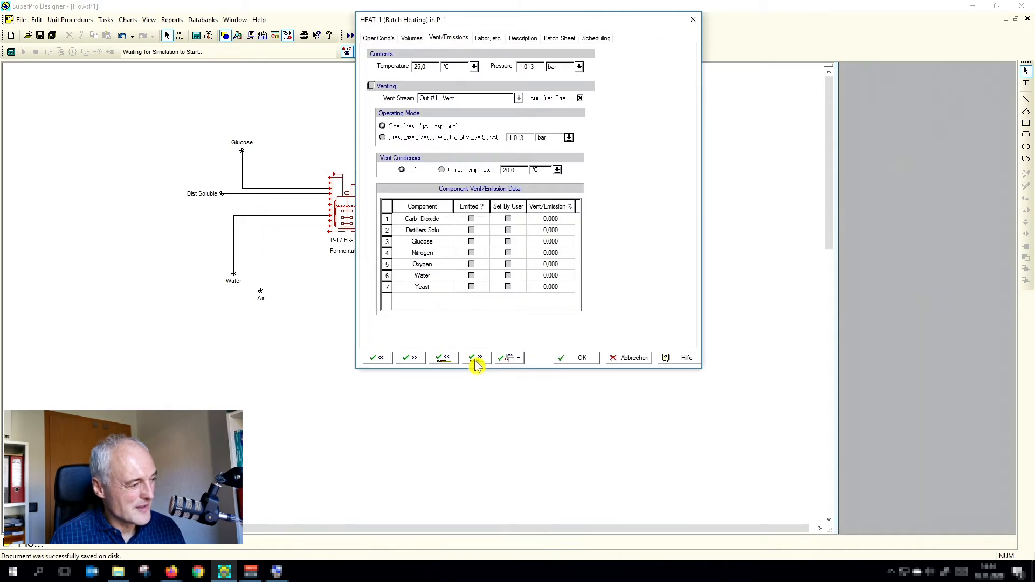
click(370, 86)
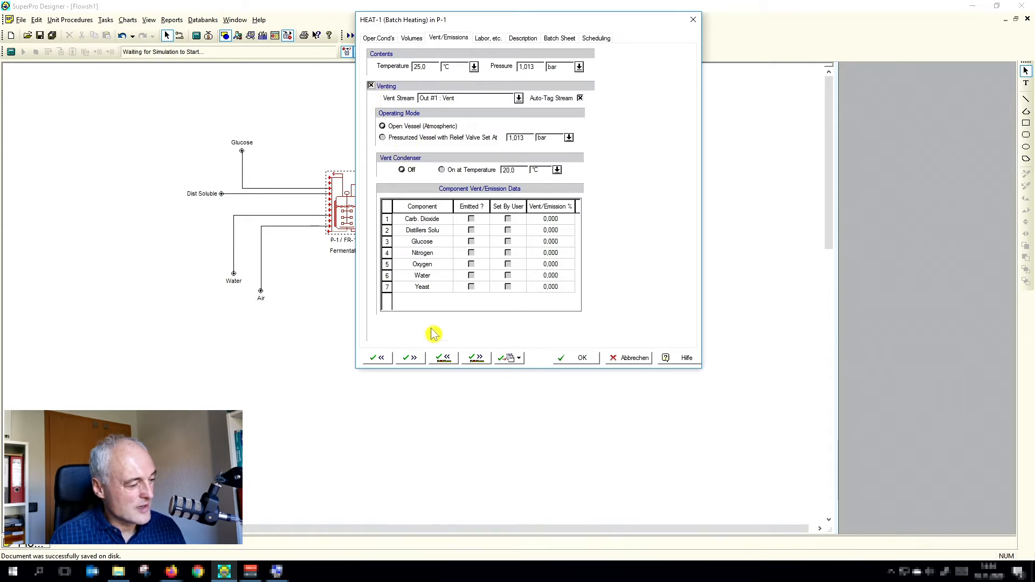
- Set the holdup time of the Inoculation operation to a user-defined 30 min
click(416, 360)
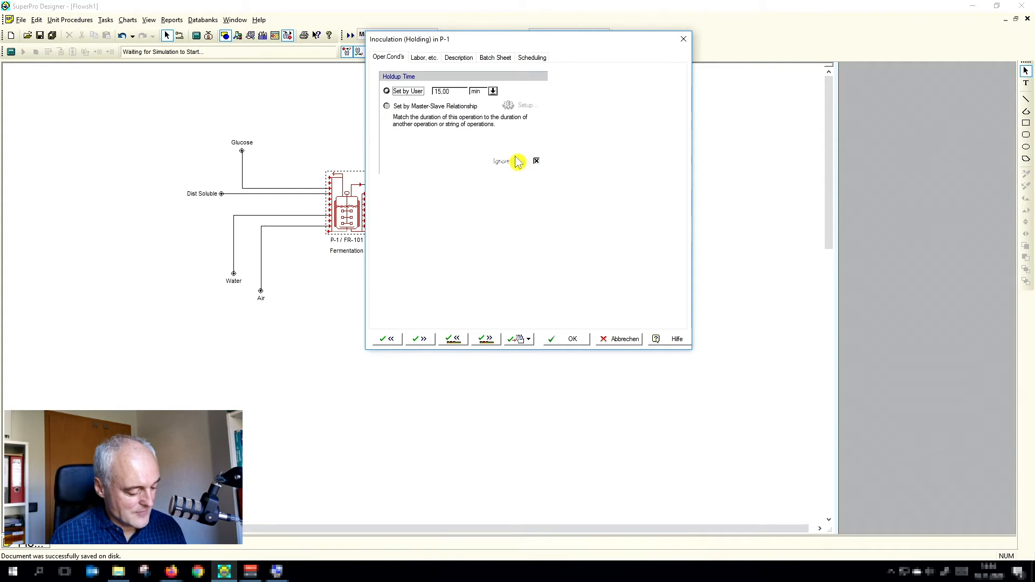
double_click(454, 92)
text(30,00)
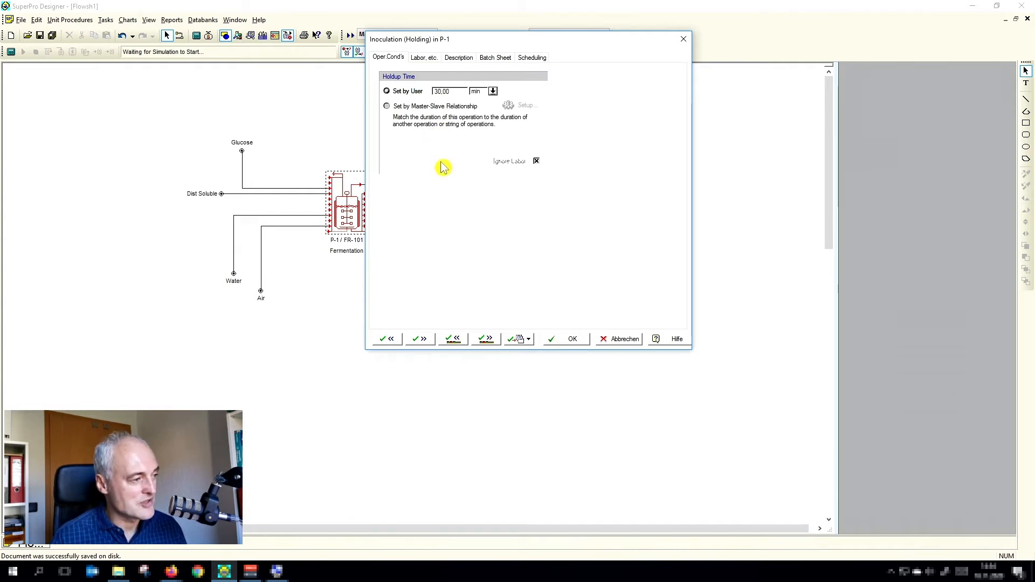
- Set the conversion of the Fermentation #1 reaction in FERMENT-1 to 100%
click(417, 339)
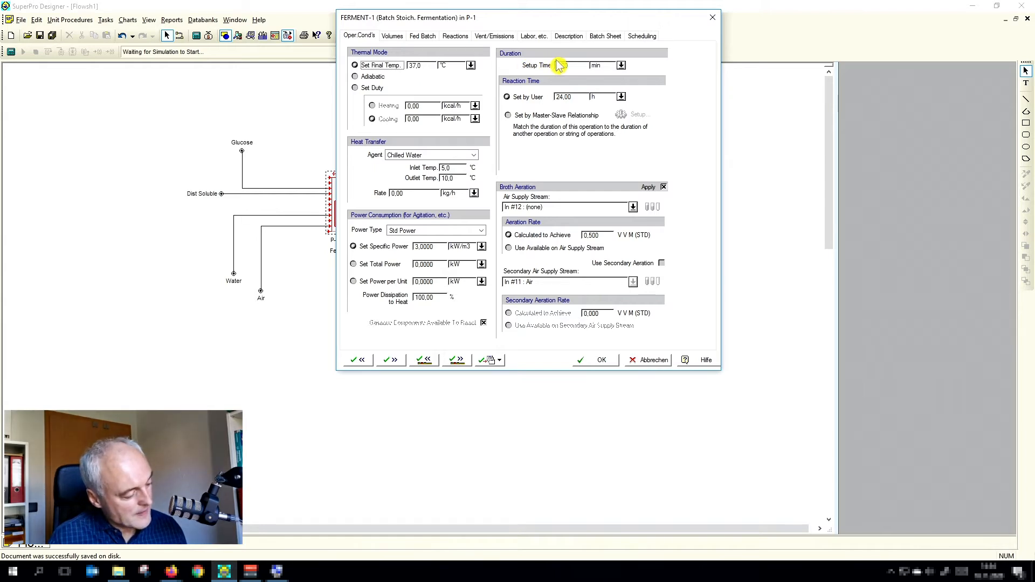
click(451, 37)
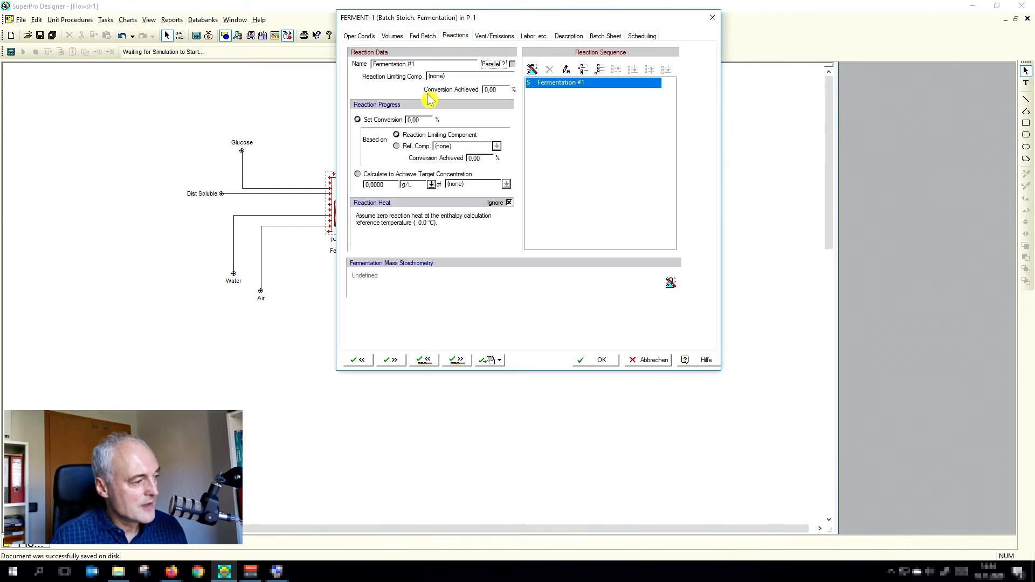
double_click(423, 118)
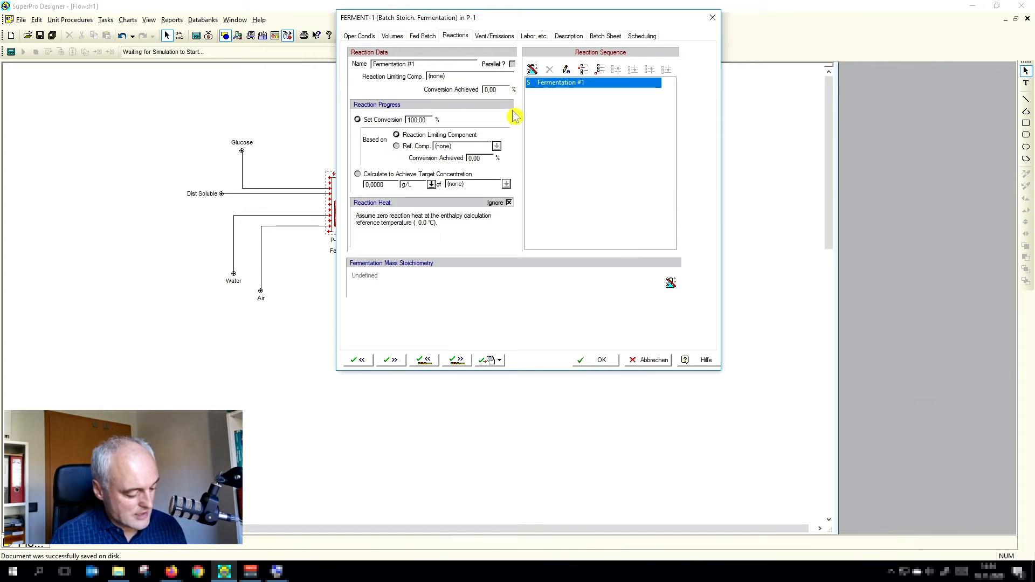
- Add Glucose, Distillers Solu and Oxygen as reactants in the stoichiometry balance of Fermentation #1
double_click(551, 84)
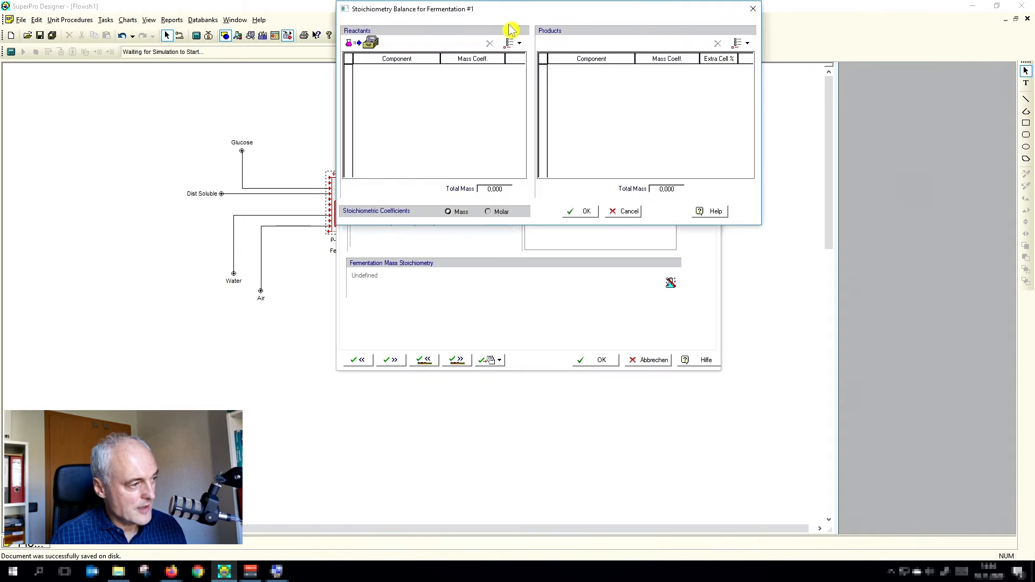
drag(505, 6, 514, 40)
click(526, 67)
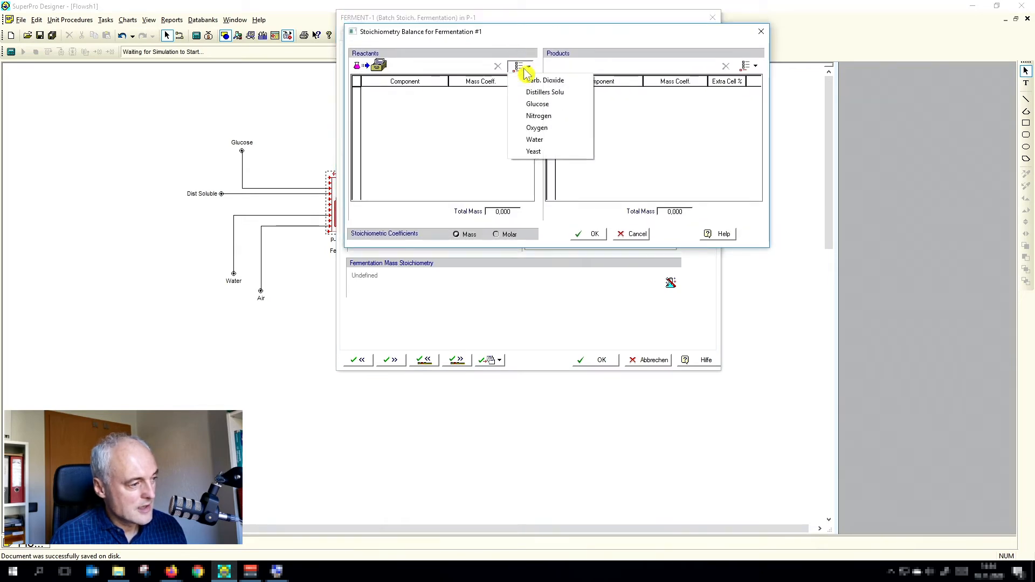
click(531, 104)
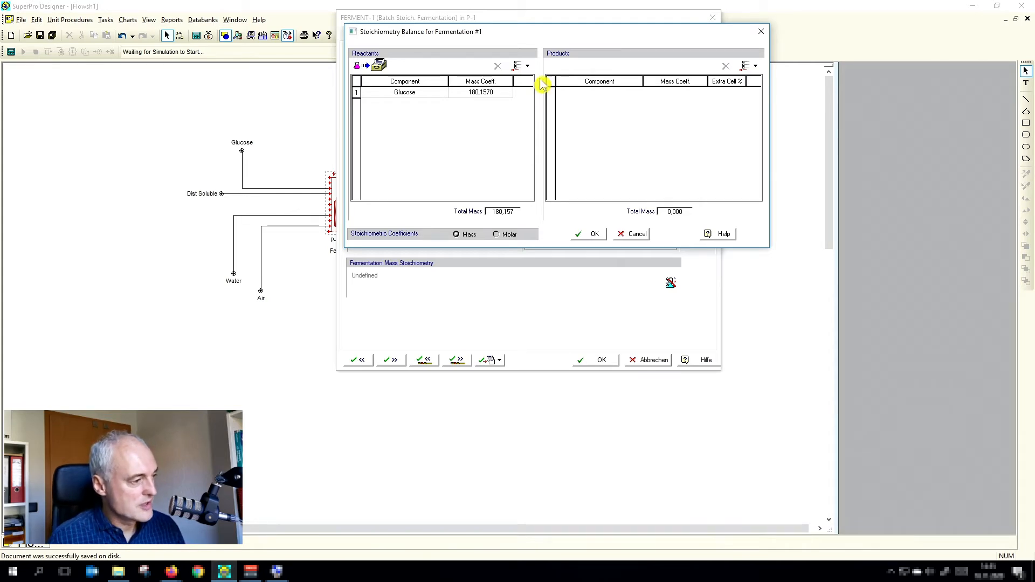
click(527, 66)
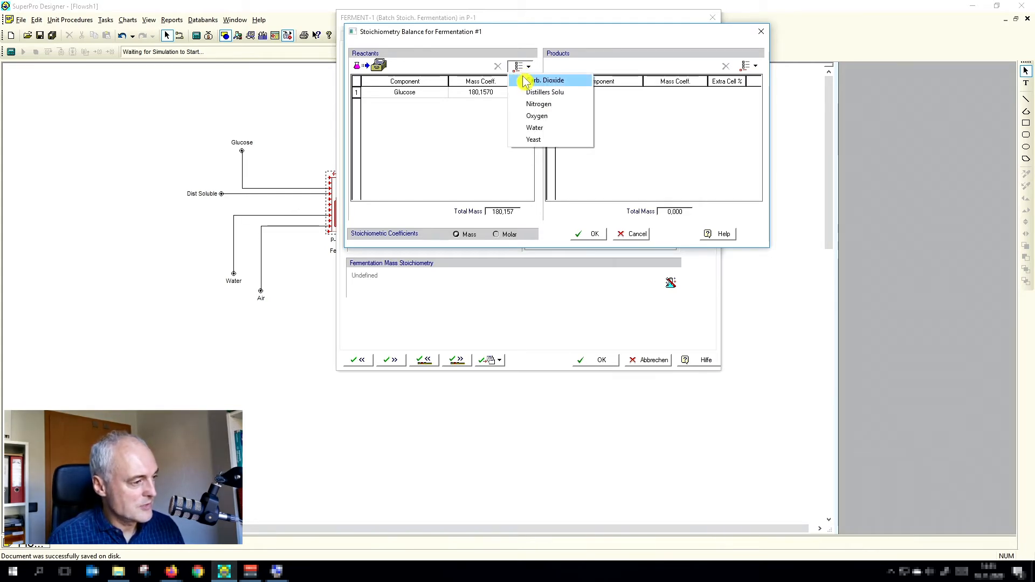
click(527, 92)
click(526, 67)
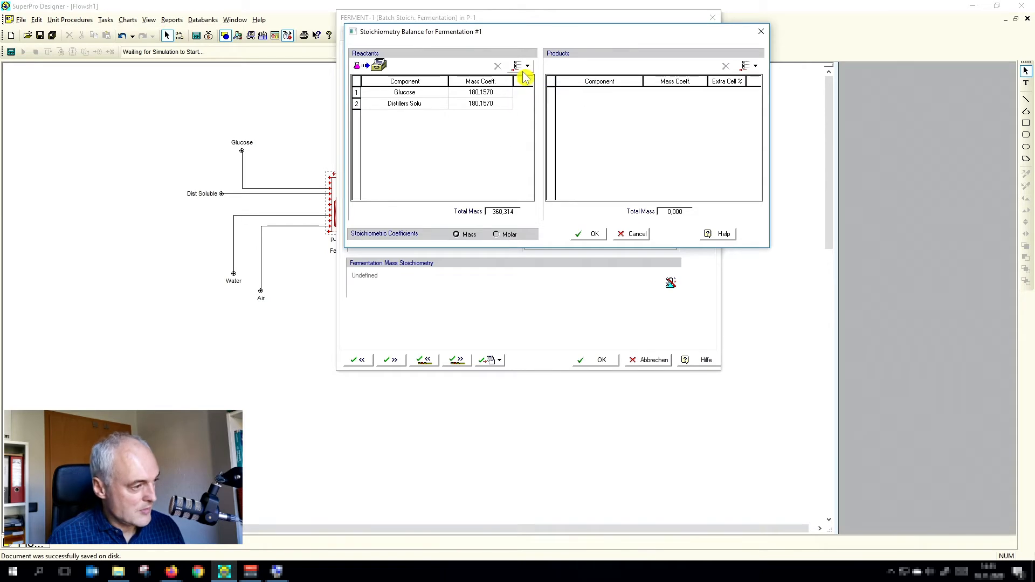
click(529, 103)
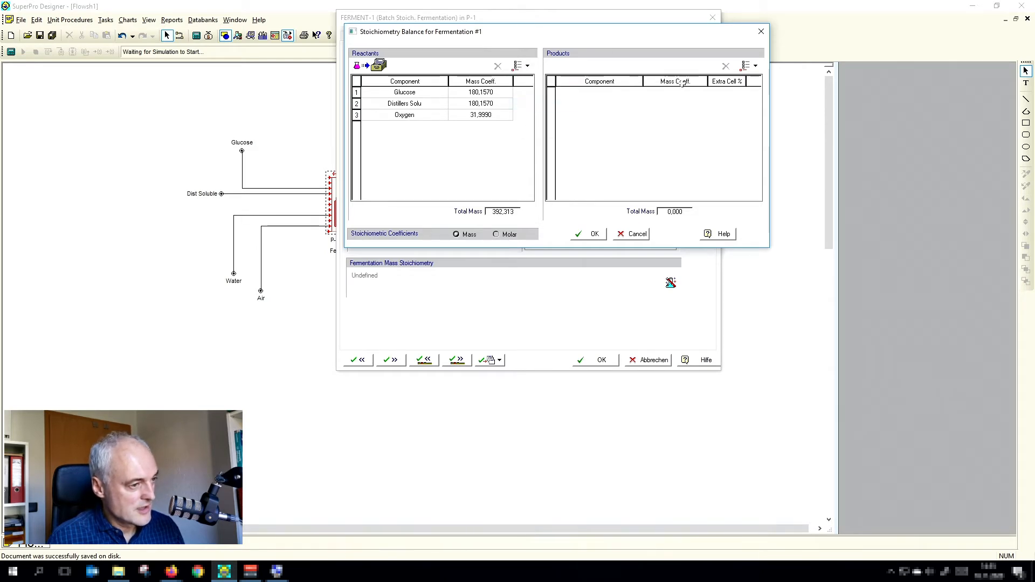
- Add Yeast, Carb. Dioxide and Water as products of the Fermentation #1 reaction
click(749, 67)
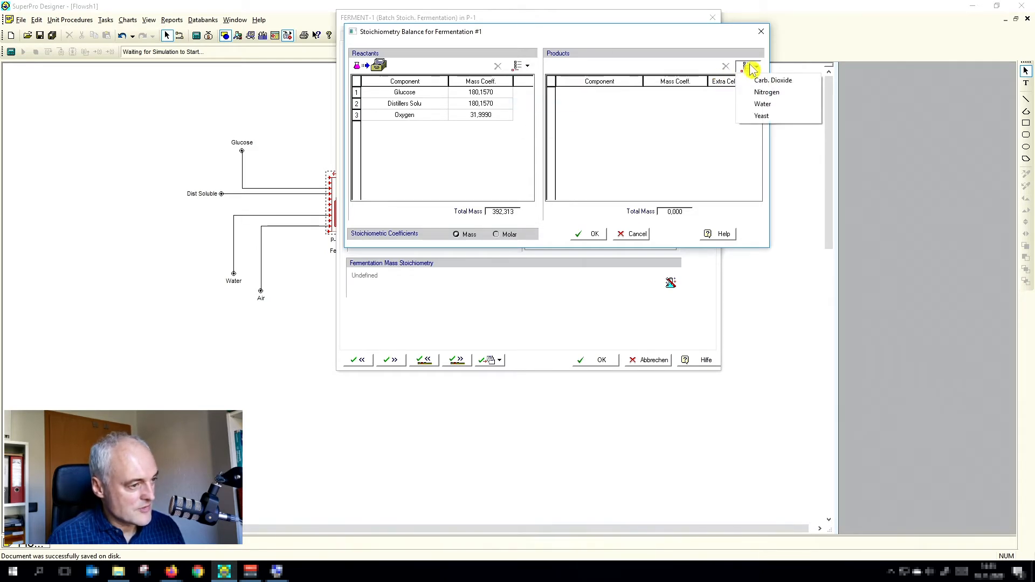
click(760, 116)
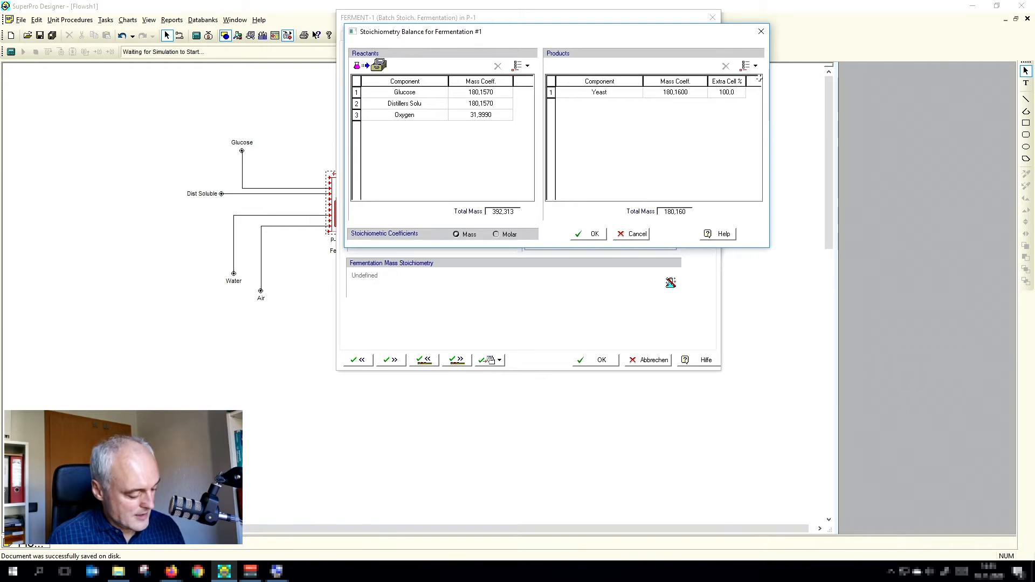
click(753, 69)
click(757, 80)
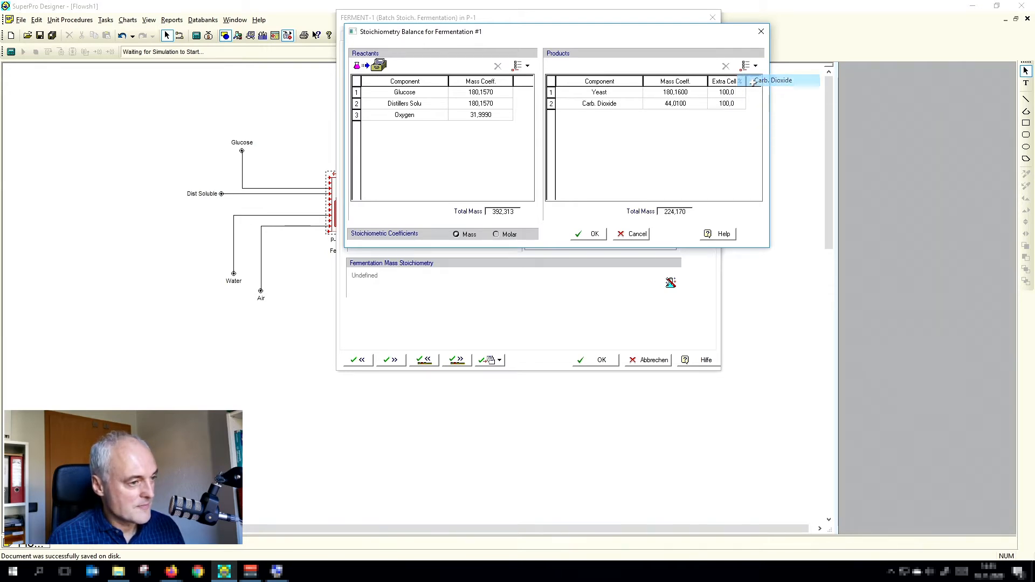
click(753, 70)
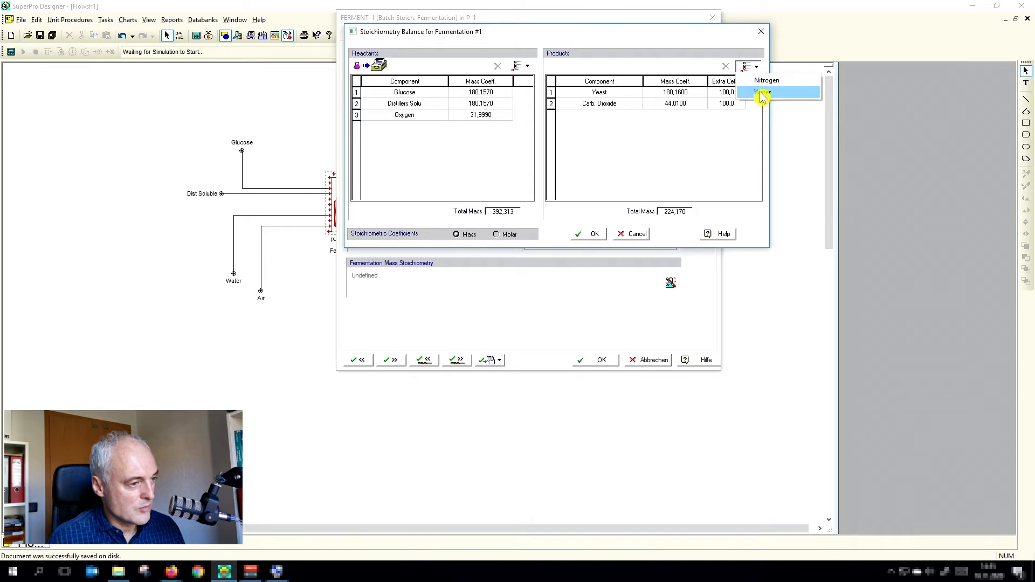
click(762, 92)
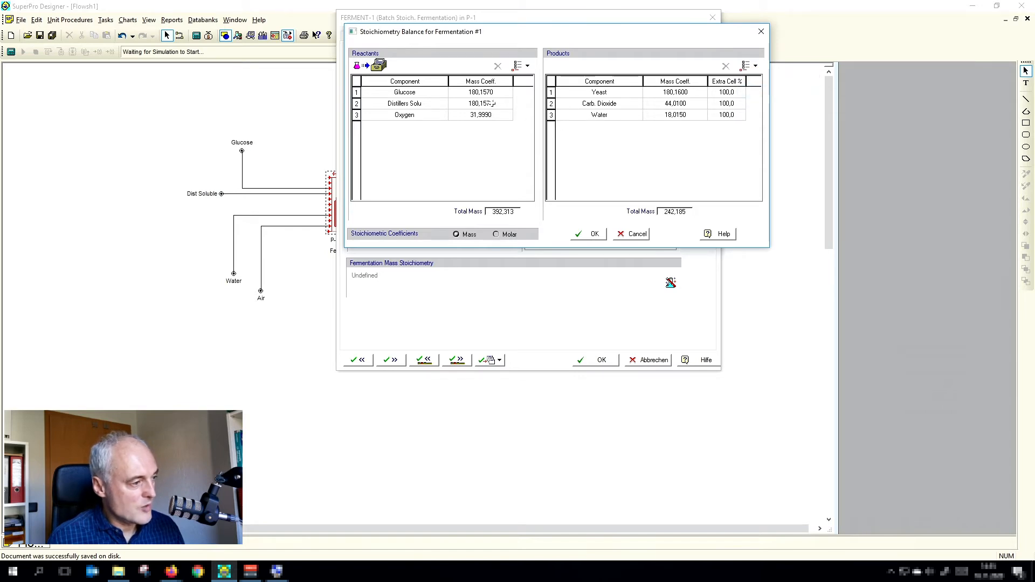
- Set the reactant mass coefficients to 1 for Glucose, 0,01 for Distillers Solu and 0,8 for Oxygen
click(479, 95)
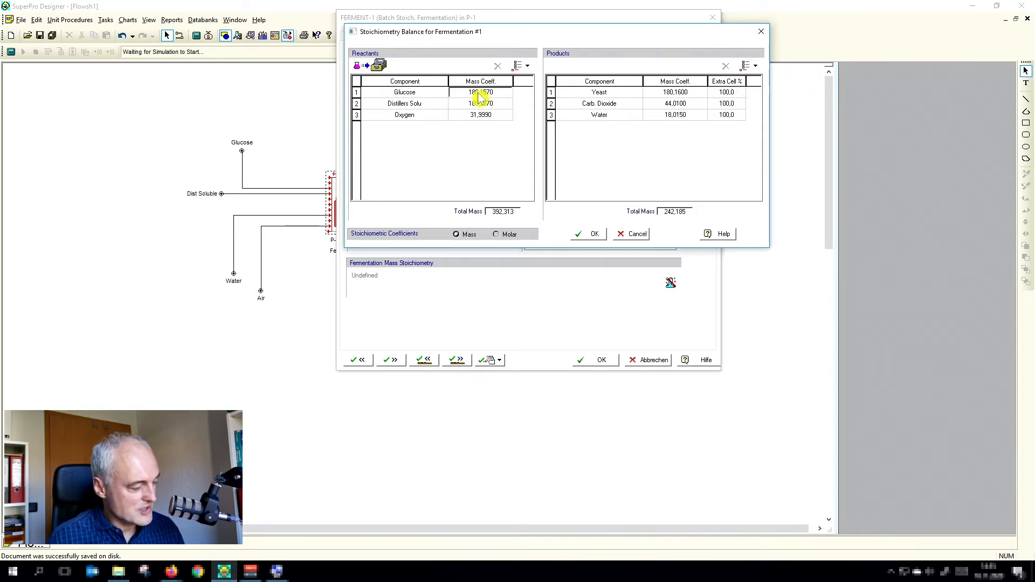
text(1)
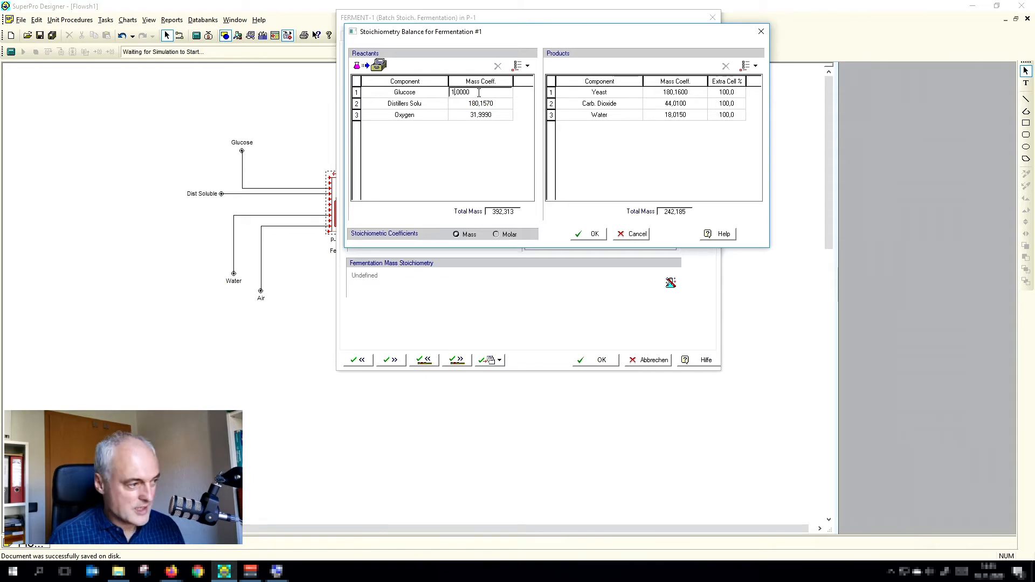
click(481, 105)
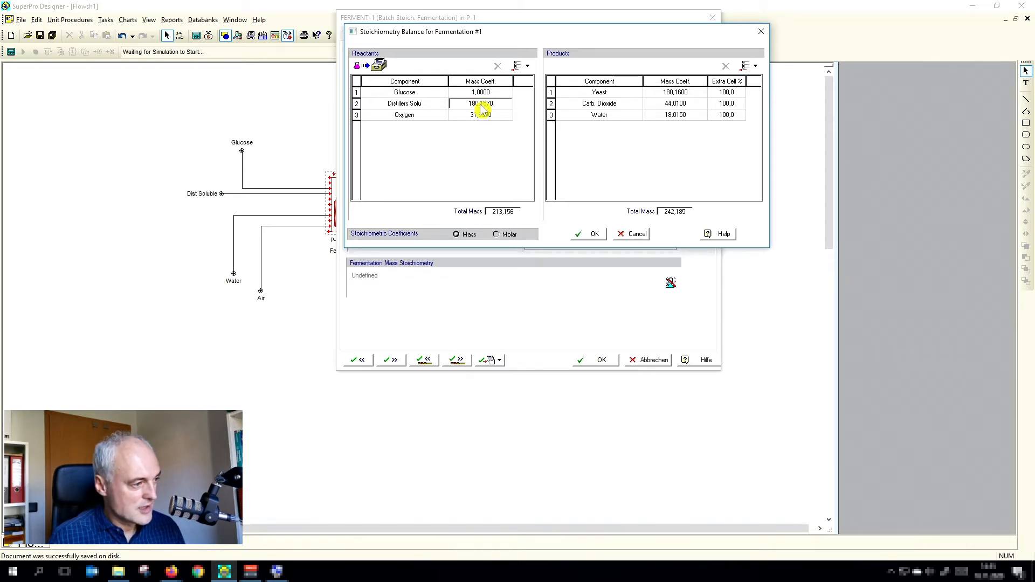
text(0,01)
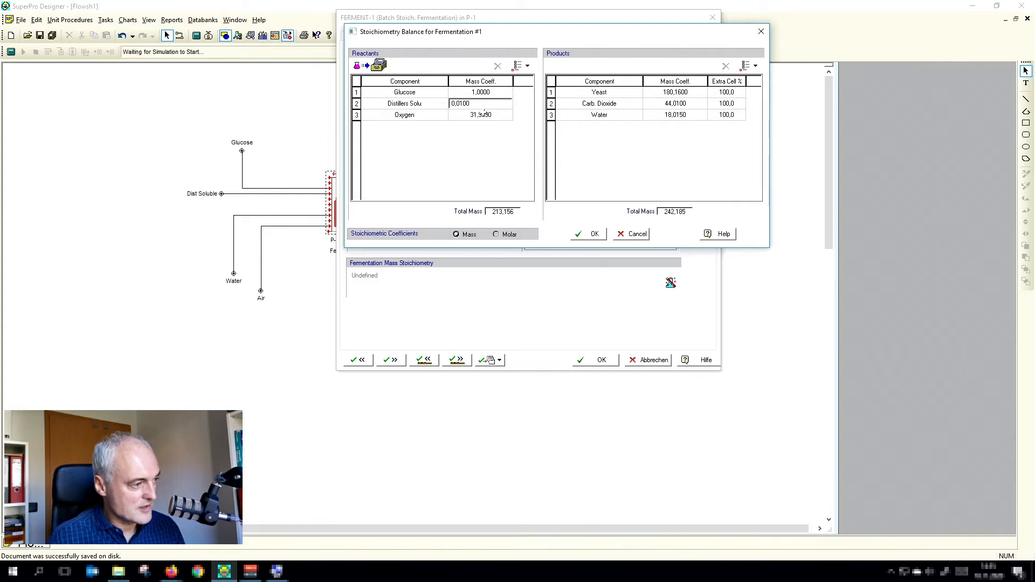
click(484, 115)
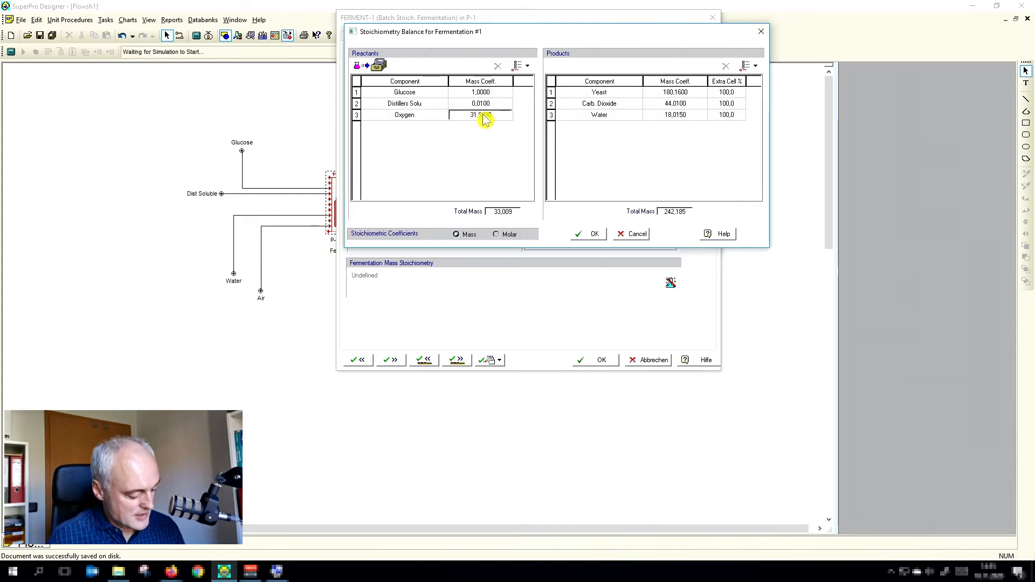
text(0,8)
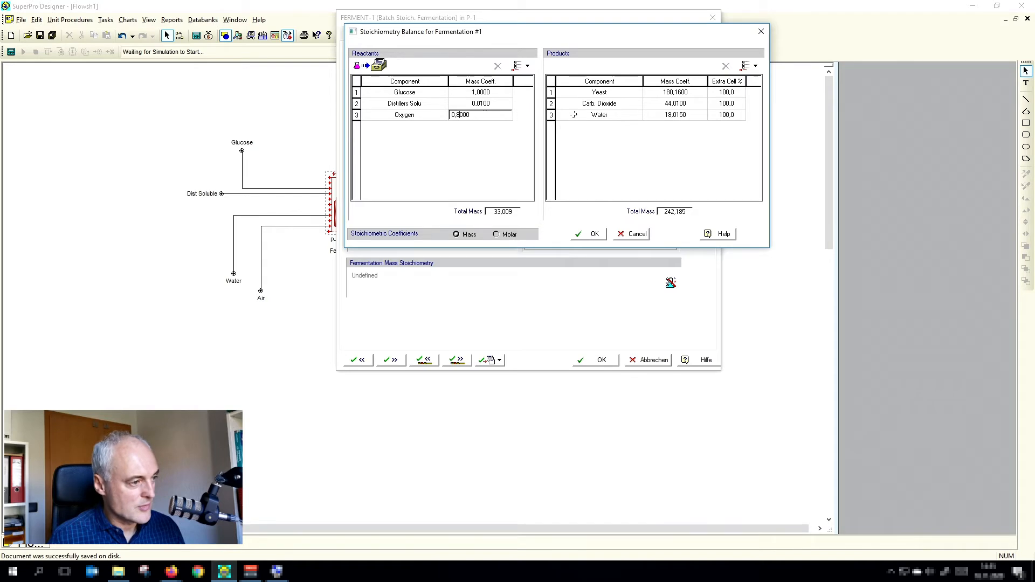
- Set the product mass coefficients to 0,6 for Yeast, 0,81 for Carb. Dioxide and 0,4 for Water, and accept the stoichiometry
click(669, 92)
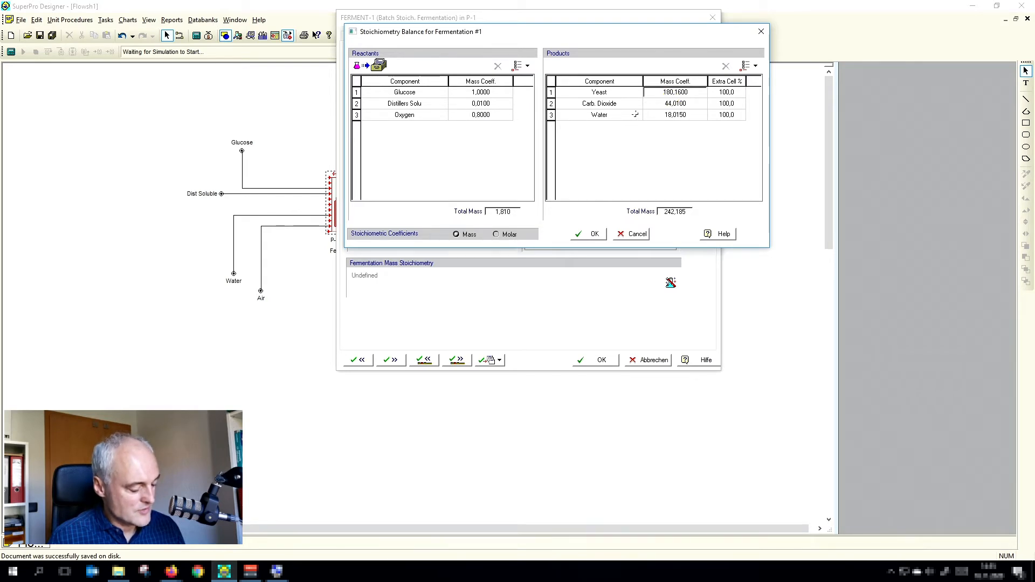
text(0,6)
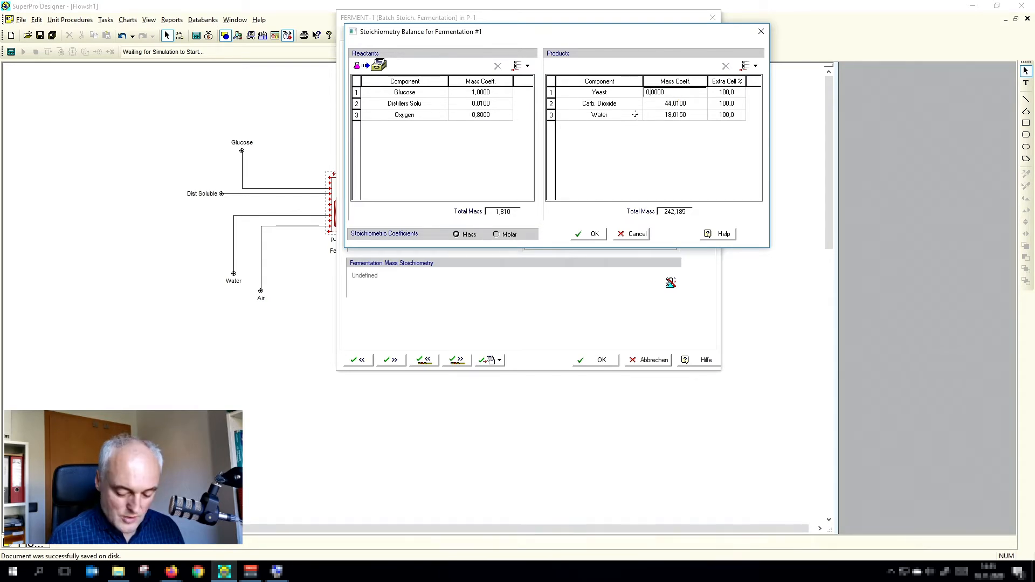
click(669, 107)
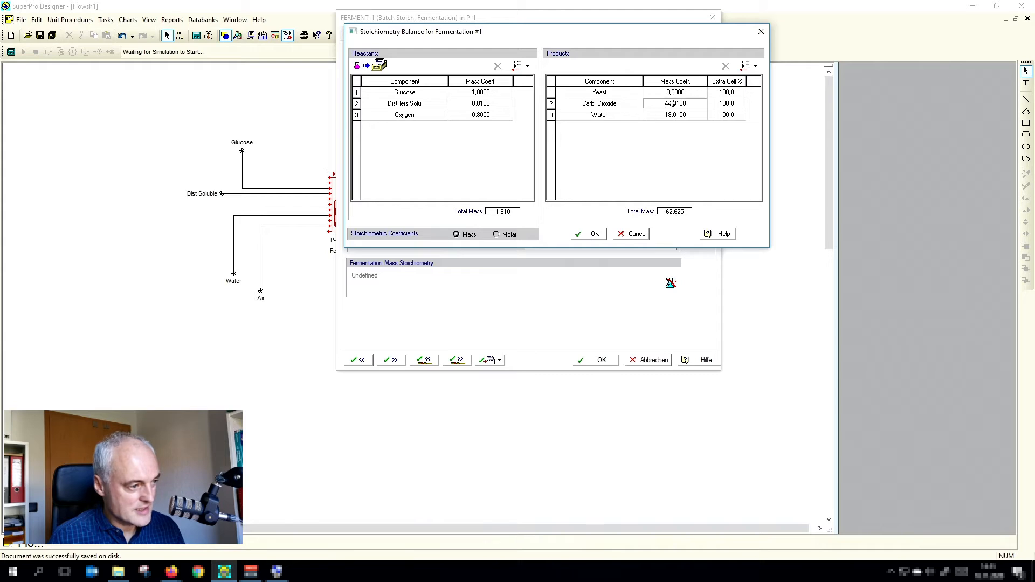
text(0,81)
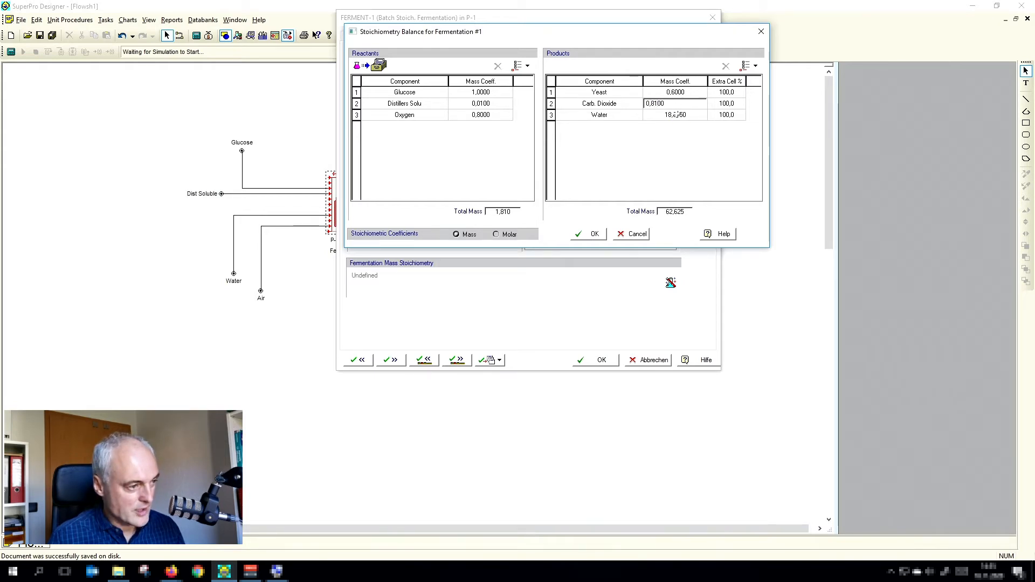
click(676, 115)
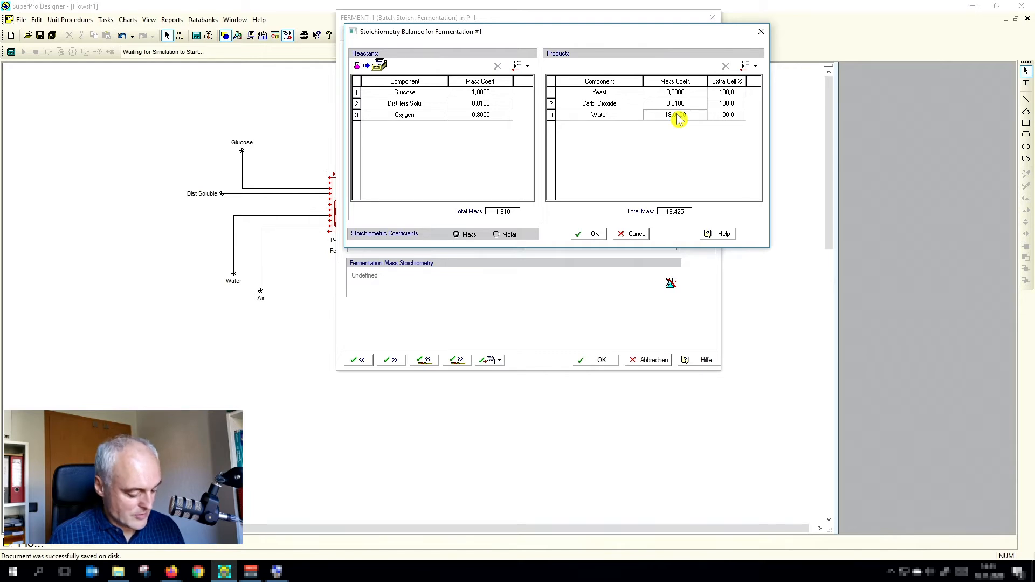
text(0)
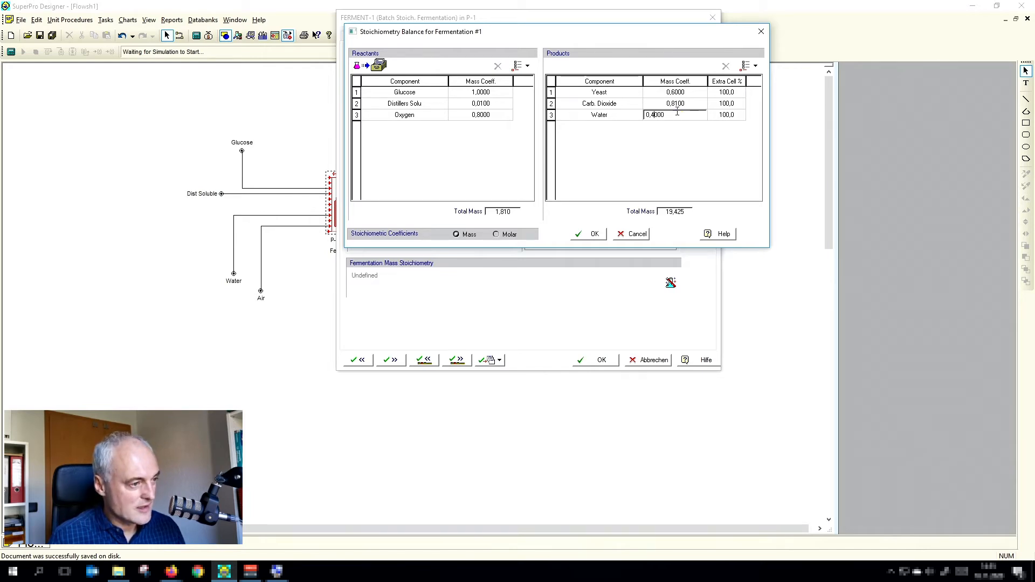
text(,4)
click(675, 103)
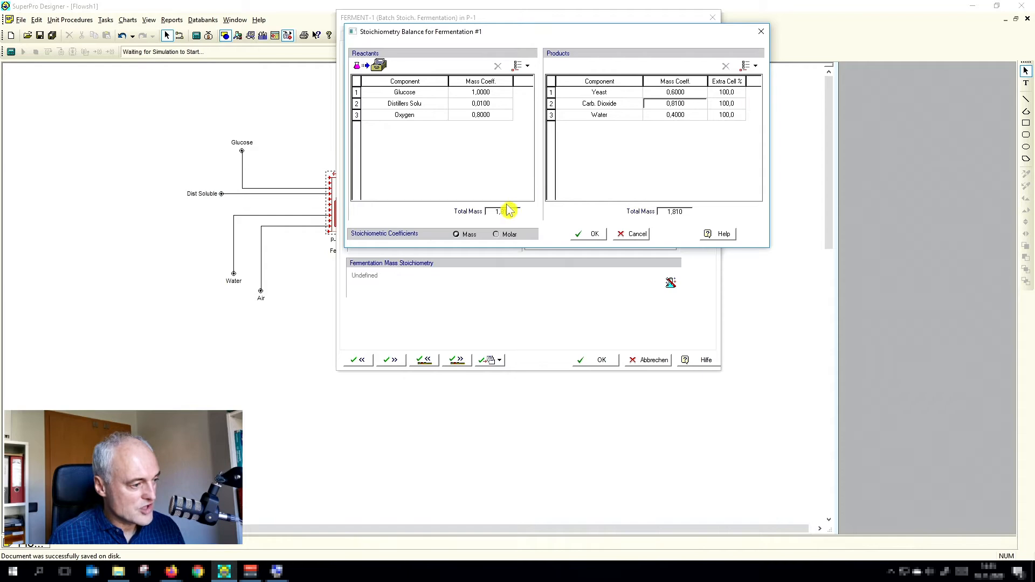
click(588, 237)
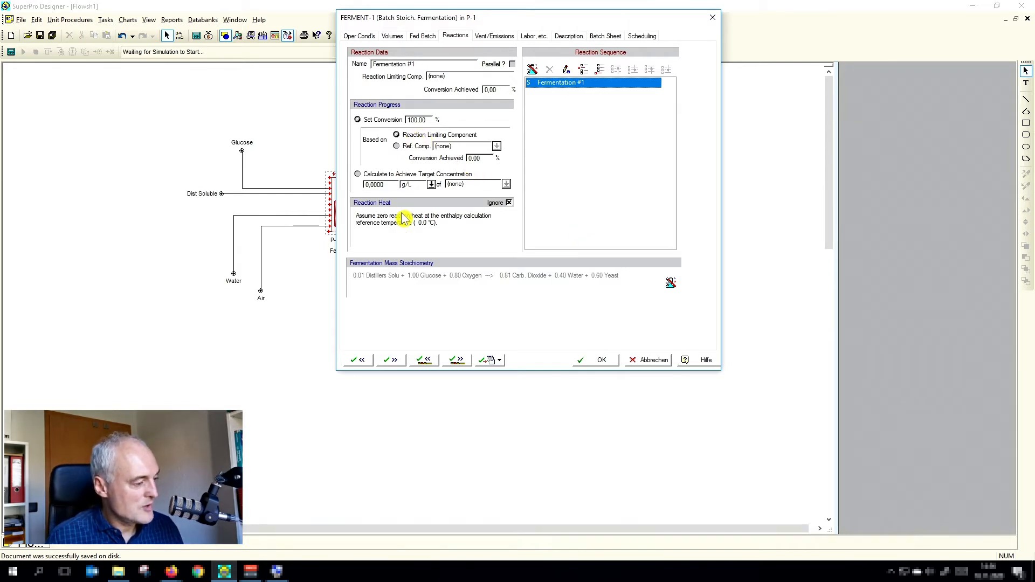
- Include the reaction heat for Fermentation #1 and set its enthalpy to 11500 kJ/kg
click(509, 204)
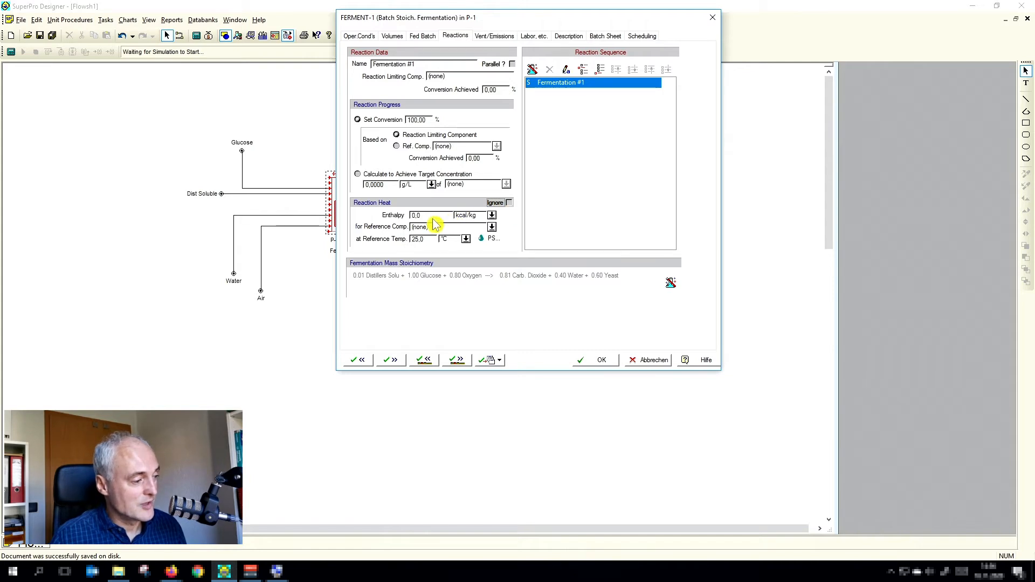
click(492, 216)
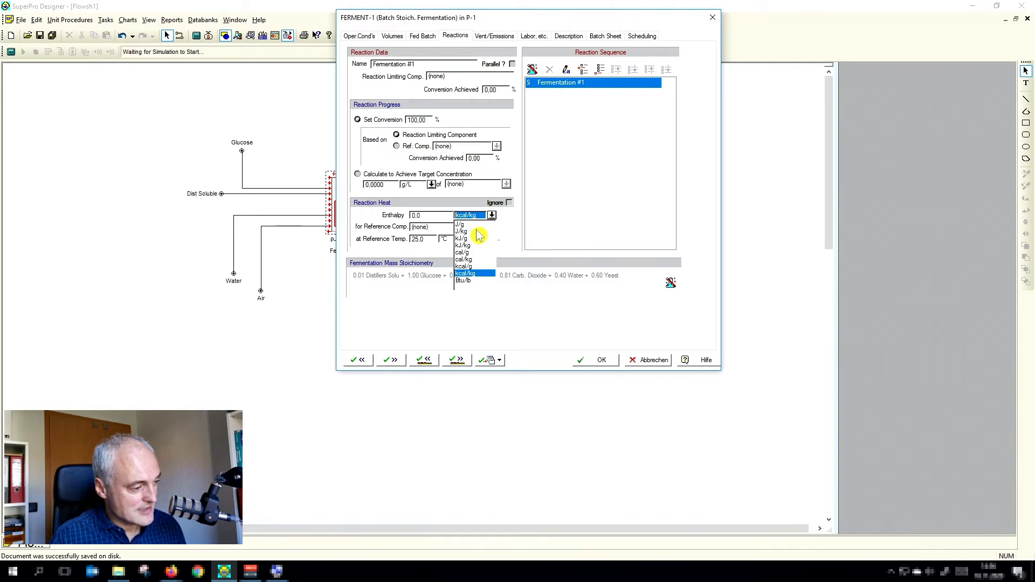
click(468, 246)
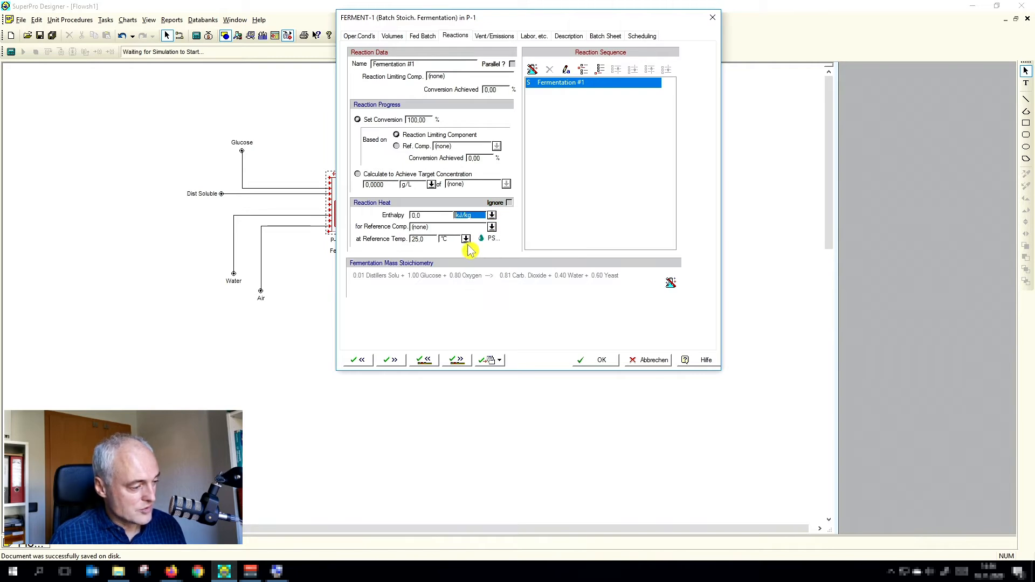
double_click(430, 217)
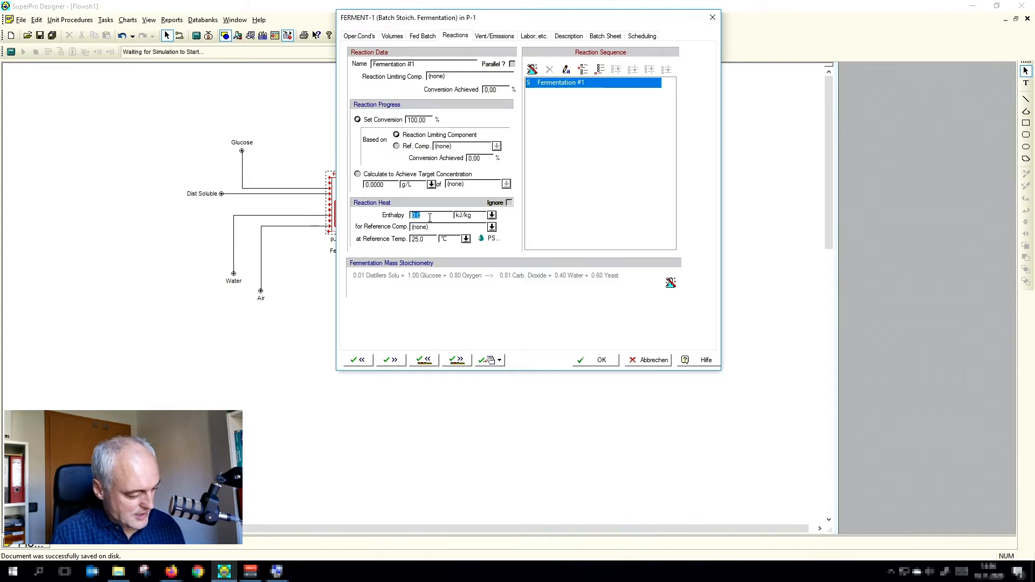
text(-115)
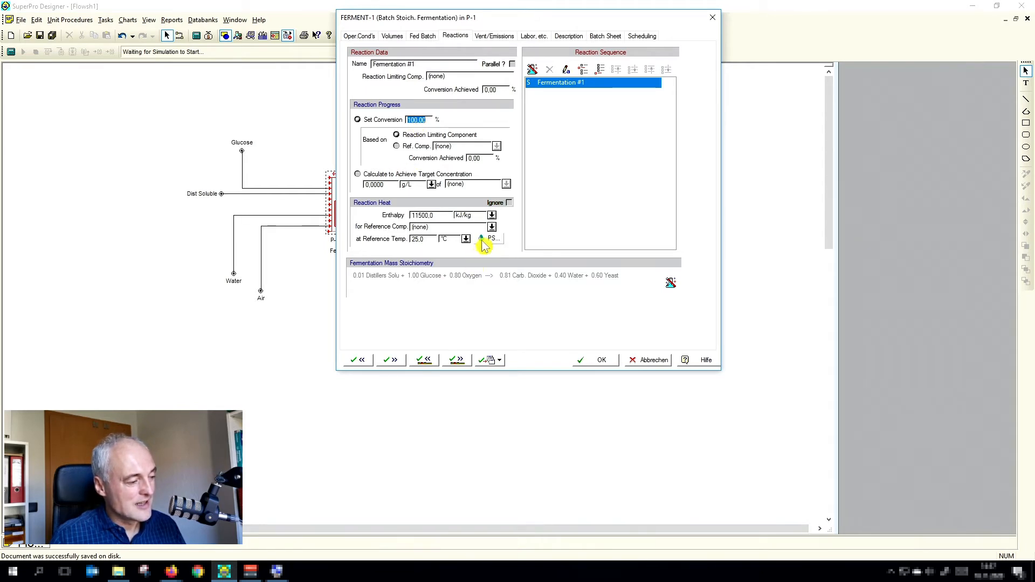
- Convert the reaction enthalpy to cal/kg for comparison and return its unit to kJ/kg
click(492, 216)
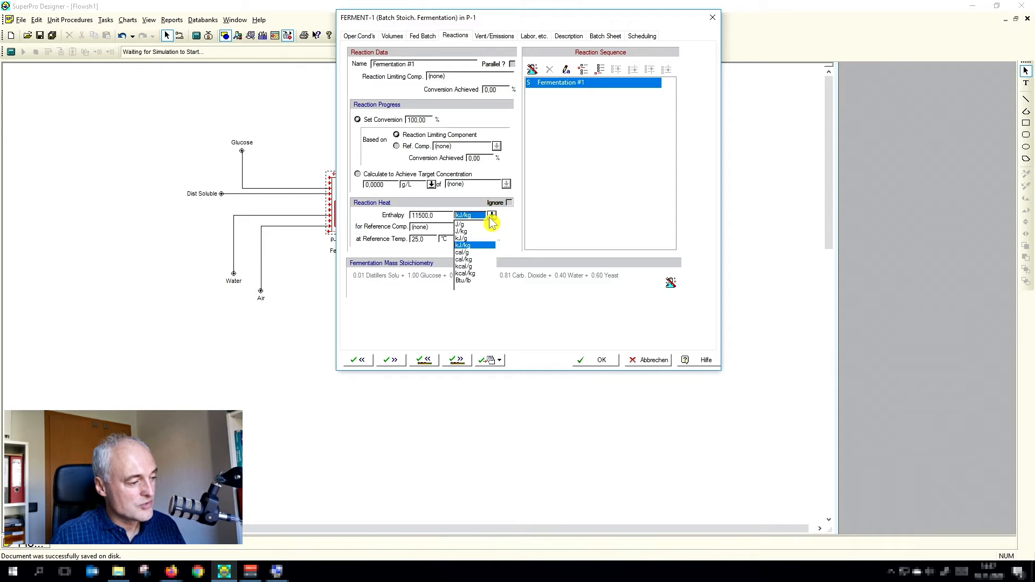
click(470, 259)
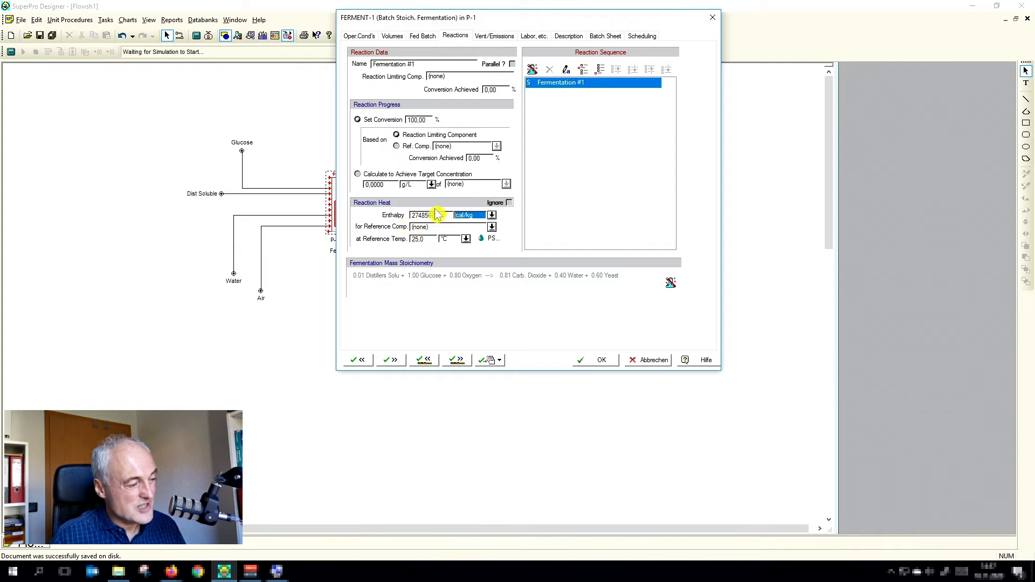
click(492, 216)
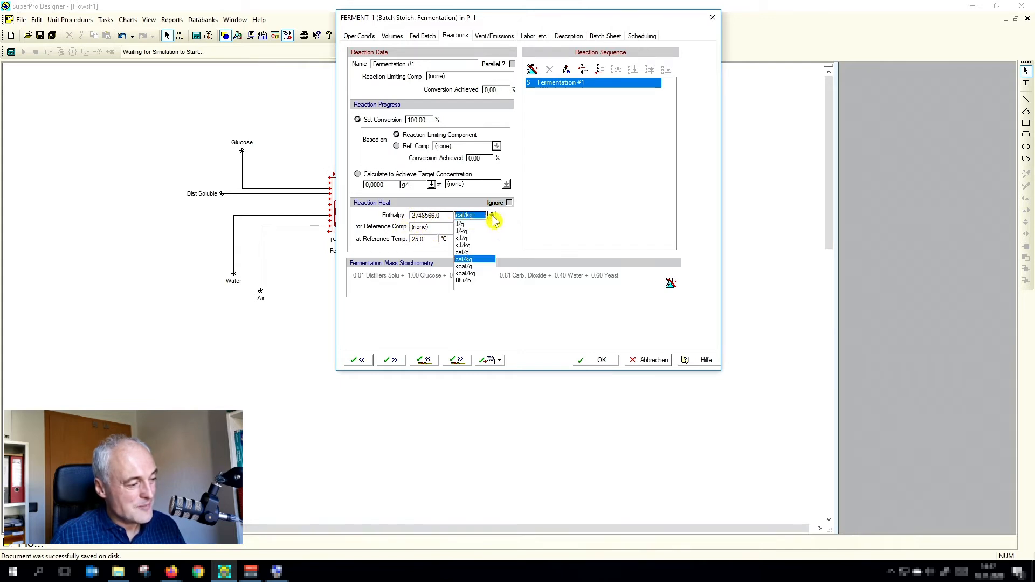
click(471, 246)
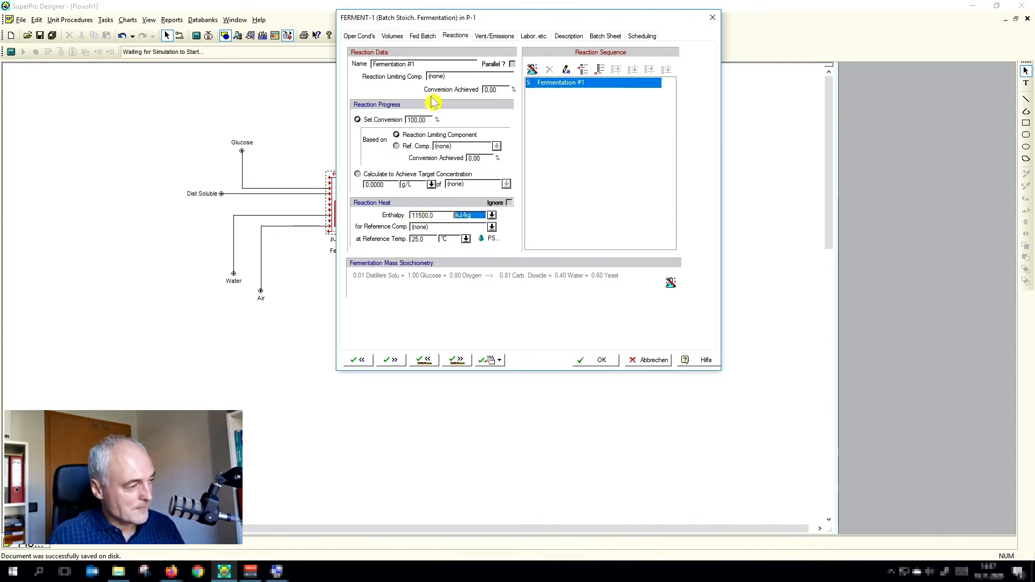
- Select Glucose as the reference component for the reaction enthalpy of Fermentation #1
click(351, 39)
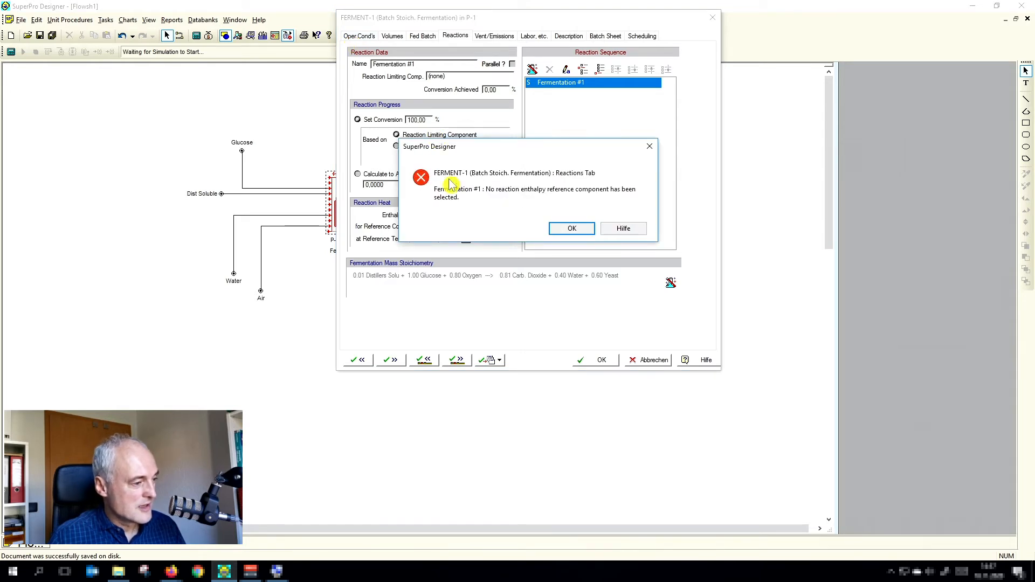
click(549, 228)
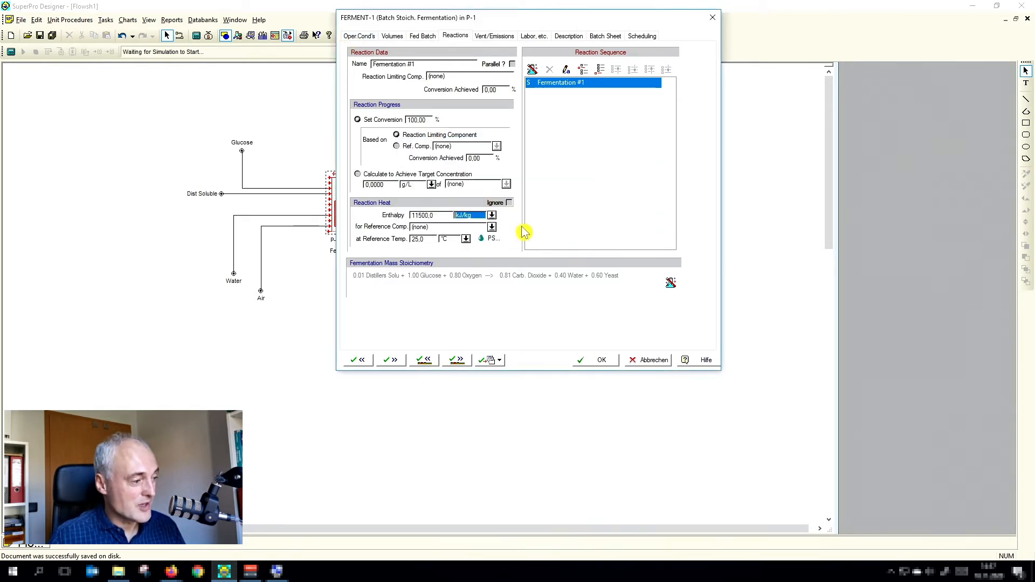
click(492, 227)
click(433, 261)
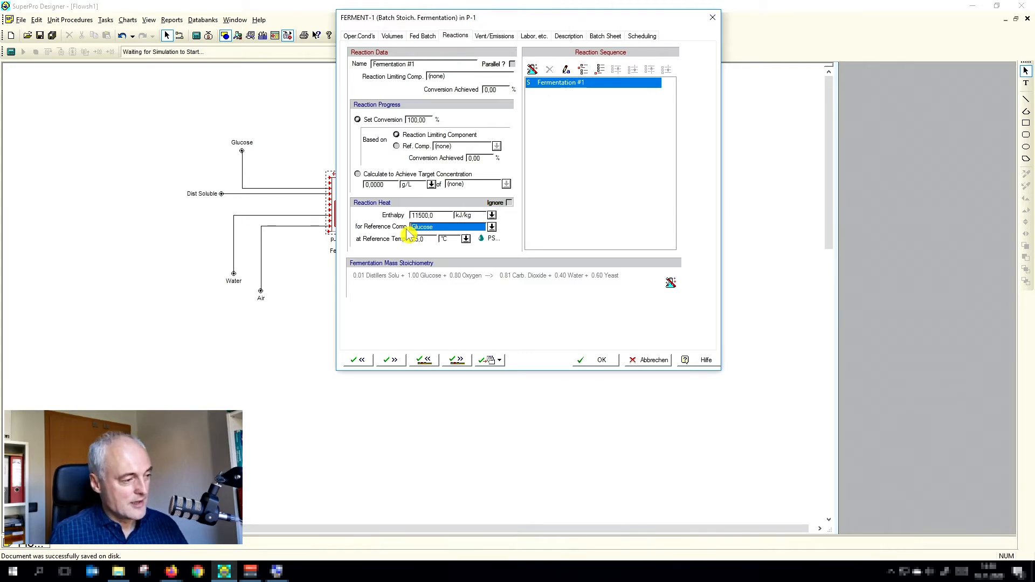
- Assign the Air stream at In #11 as the broth air supply in FERMENT-1's operating conditions and accept the operation data
click(362, 36)
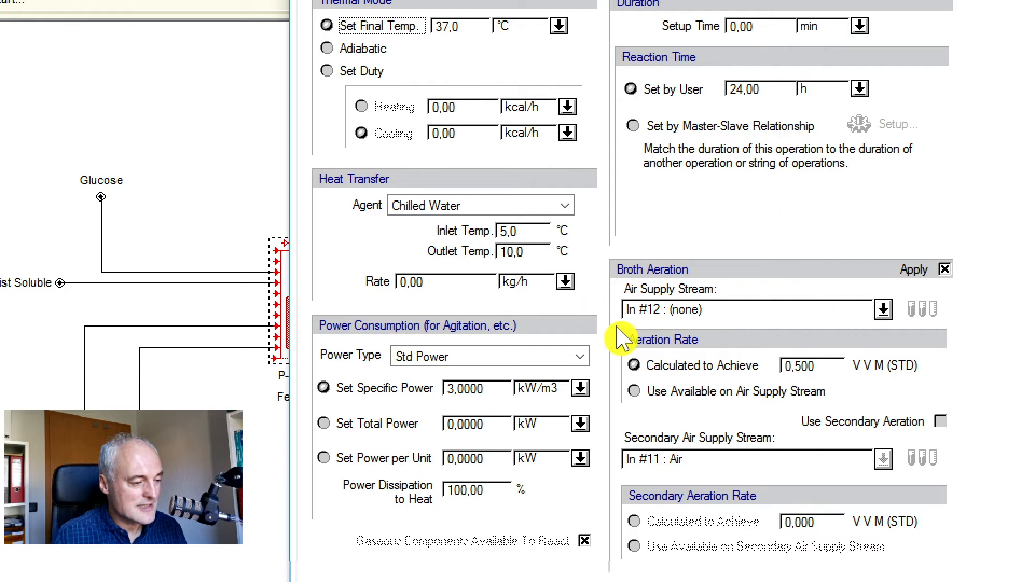
click(884, 310)
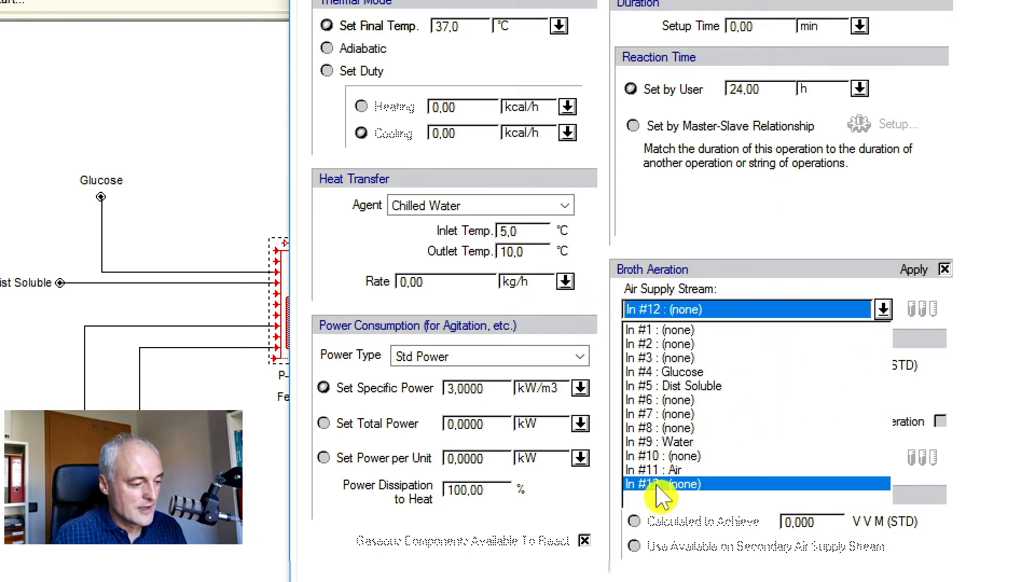
click(675, 472)
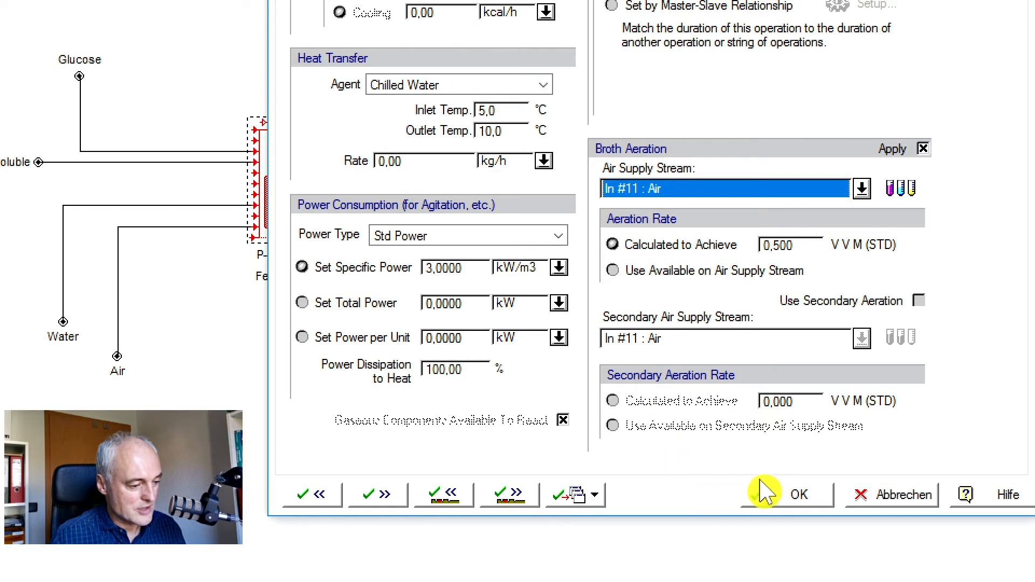
click(797, 504)
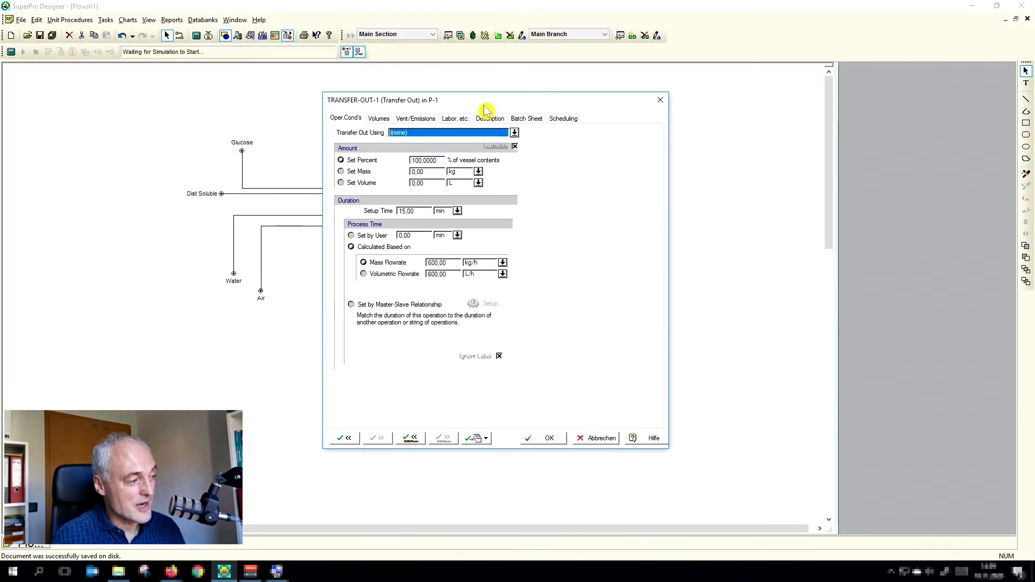
- Transfer the vessel contents out through Out #6 : Fermentation Product, enable venting for TRANSFER-OUT-1, and accept the operation data
click(515, 132)
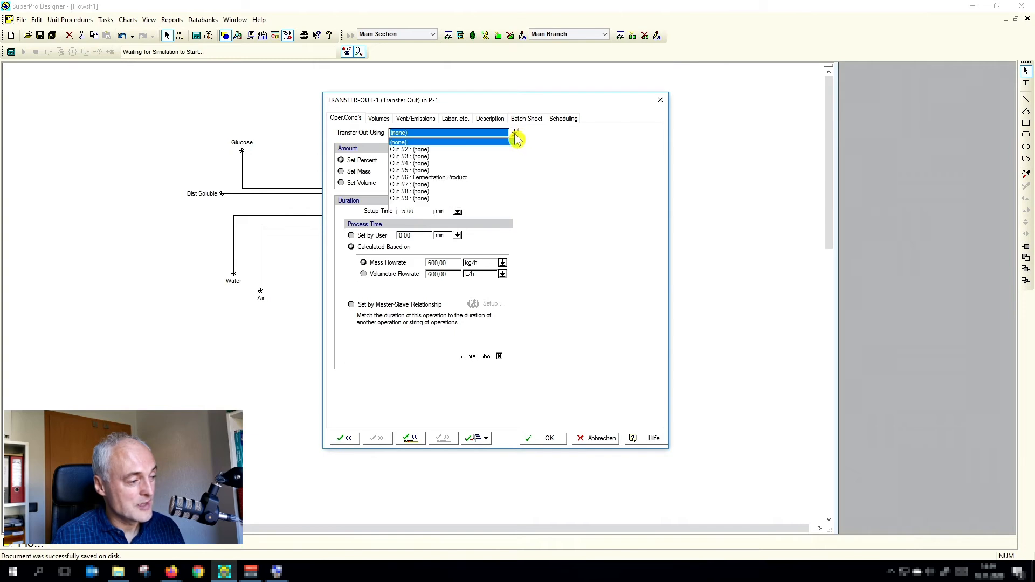
click(455, 179)
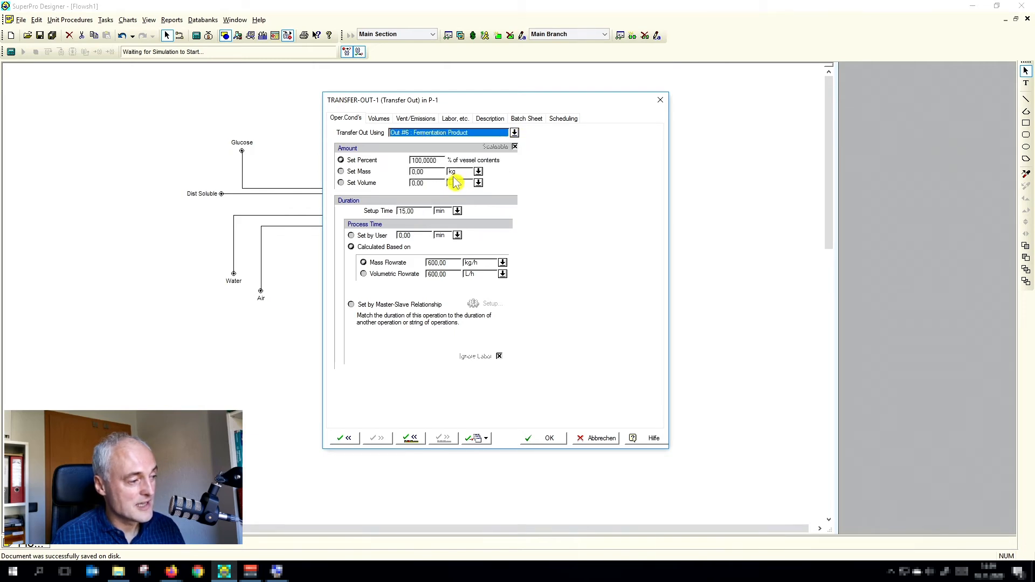
click(416, 118)
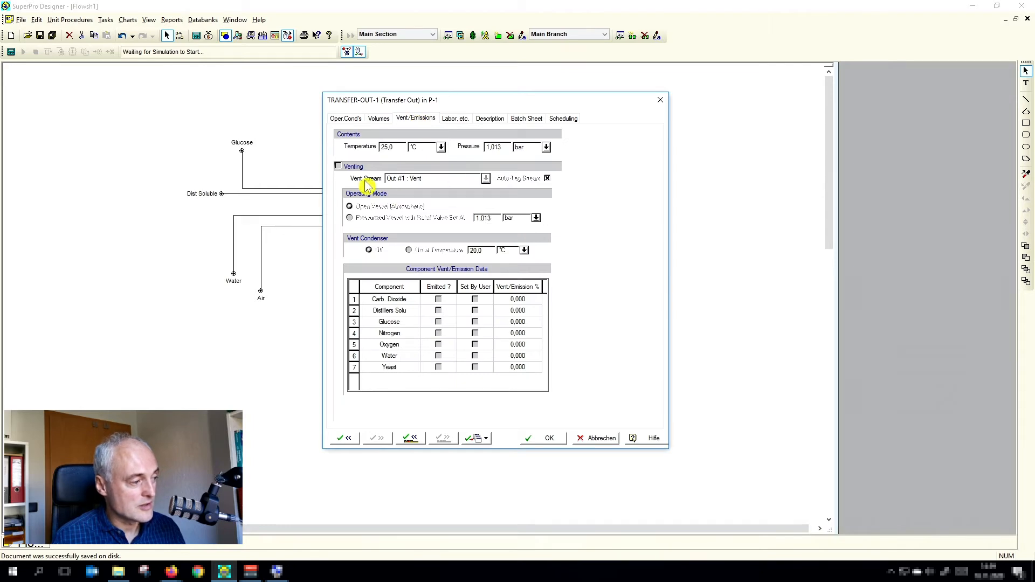
click(338, 166)
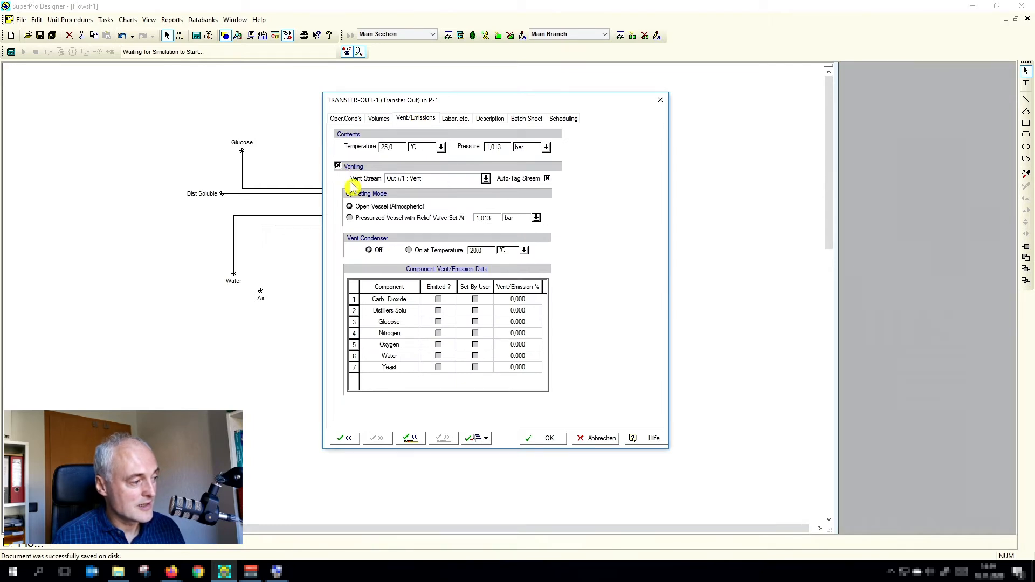
click(541, 438)
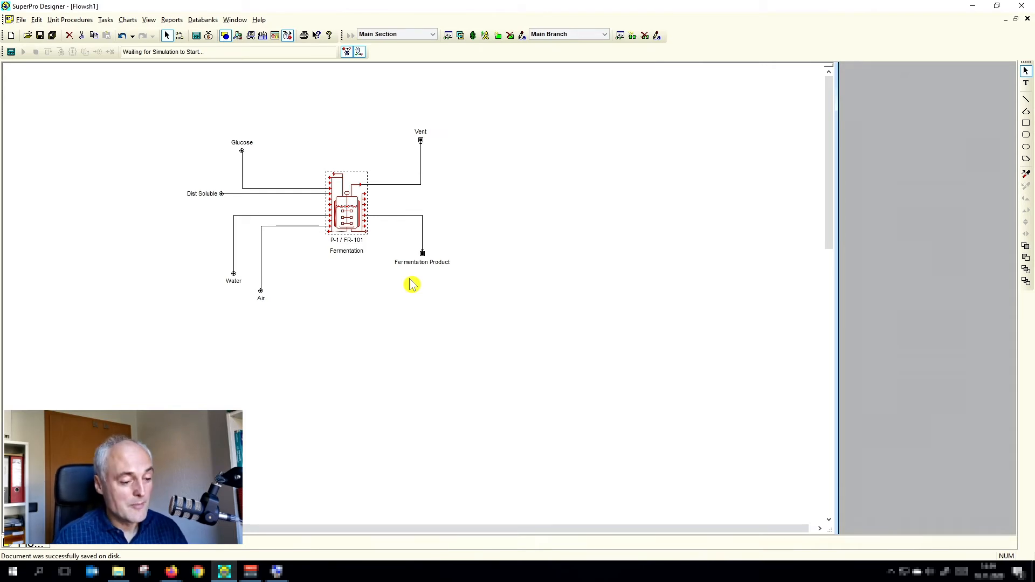
- Perform the mass and energy balances for the flowsheet
click(537, 323)
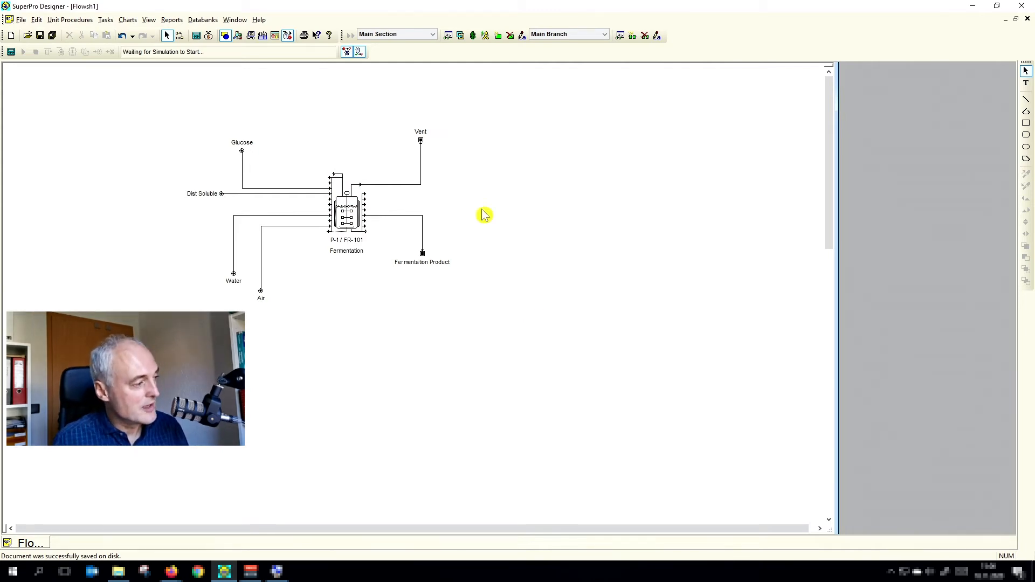
click(197, 36)
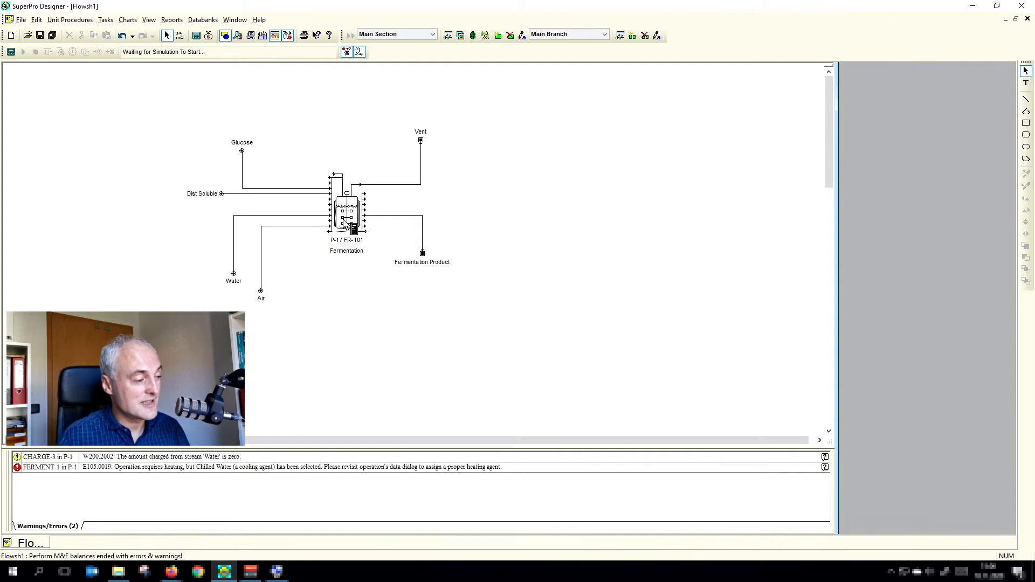
- Set the mass of water charged in CHARGE-3 to 1500 kg and recalculate the mass and energy balances
right_click(344, 221)
mouse_move(357, 238)
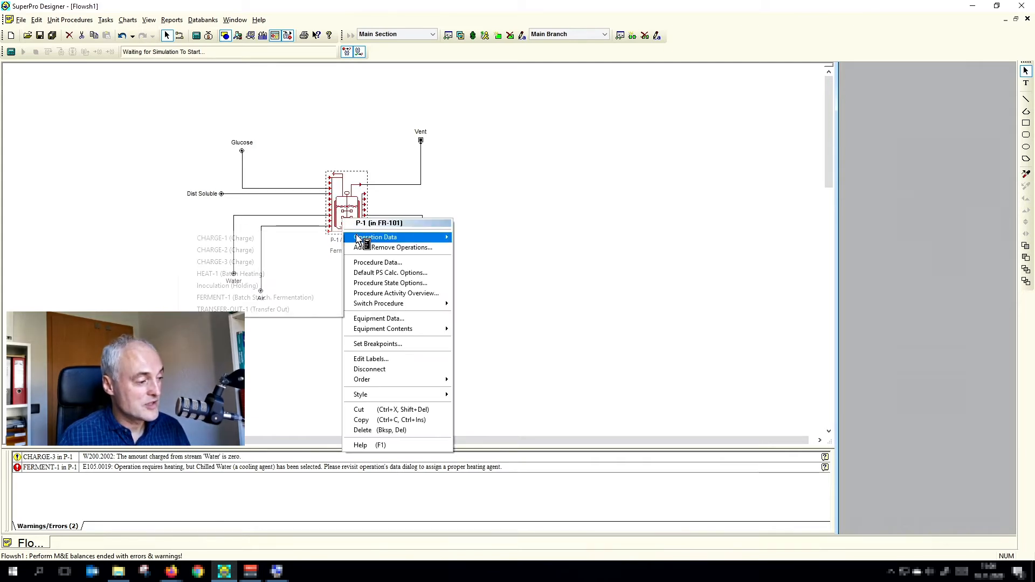
click(284, 262)
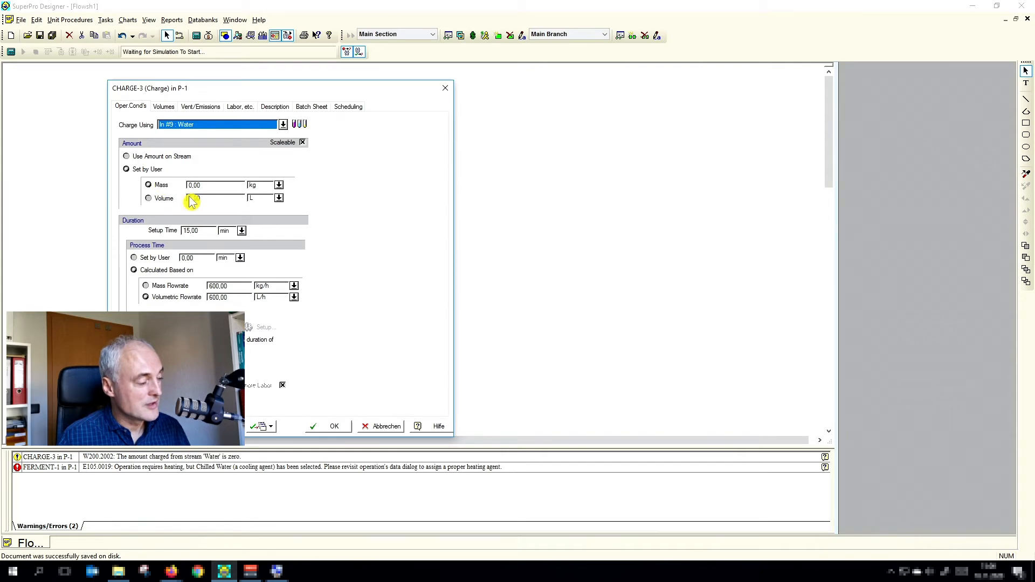
click(213, 187)
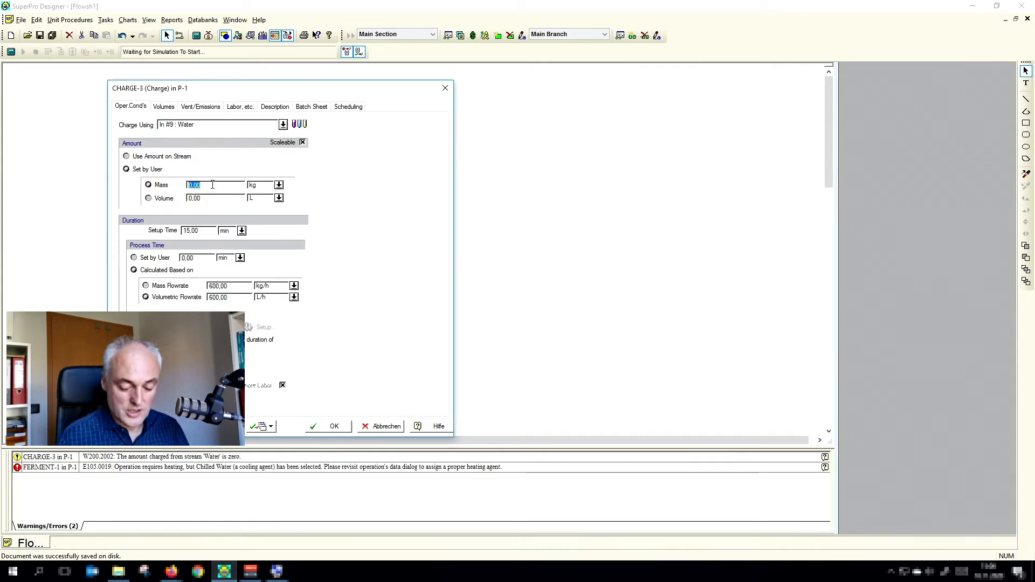
text(1500)
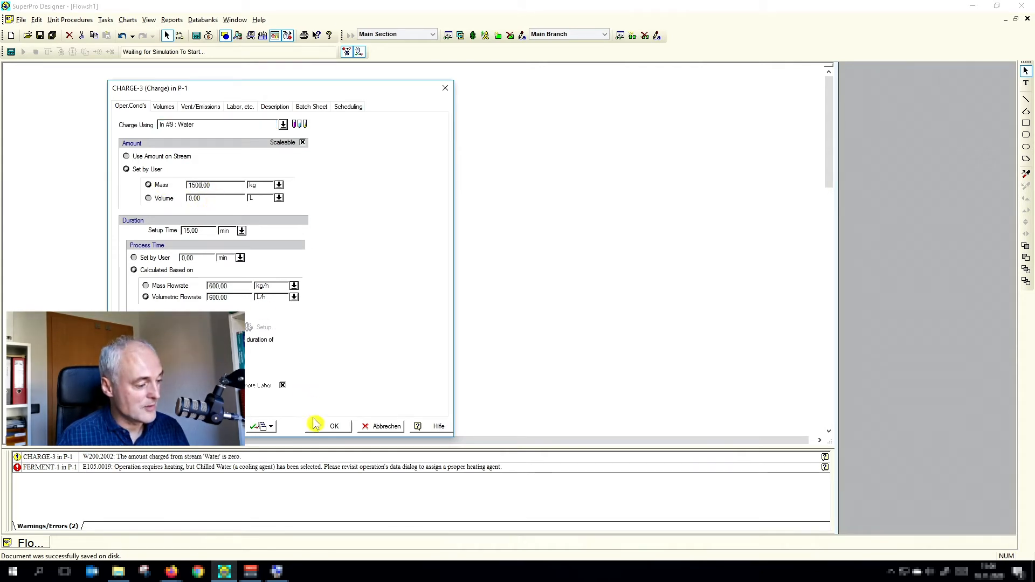
click(325, 426)
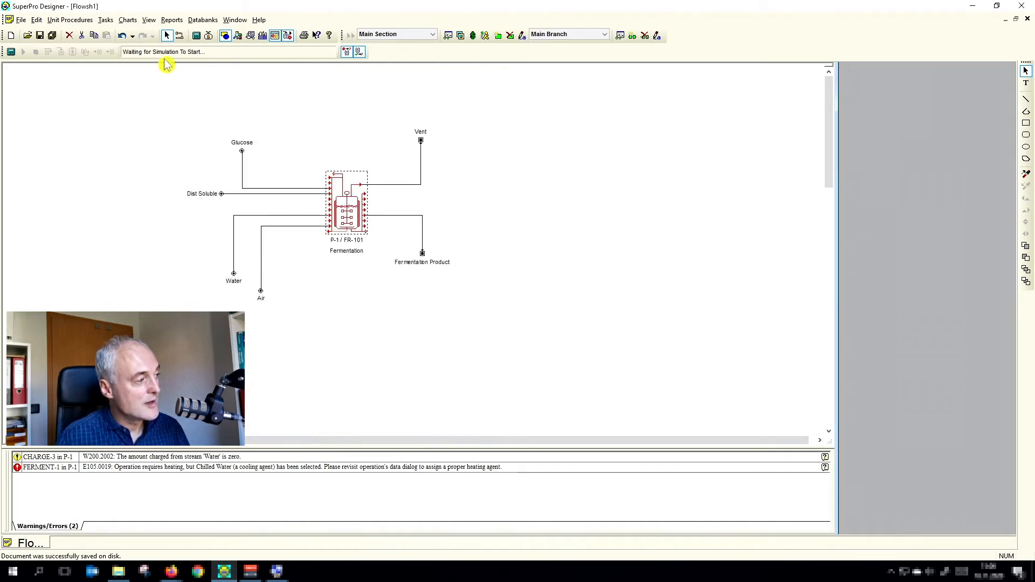
click(198, 35)
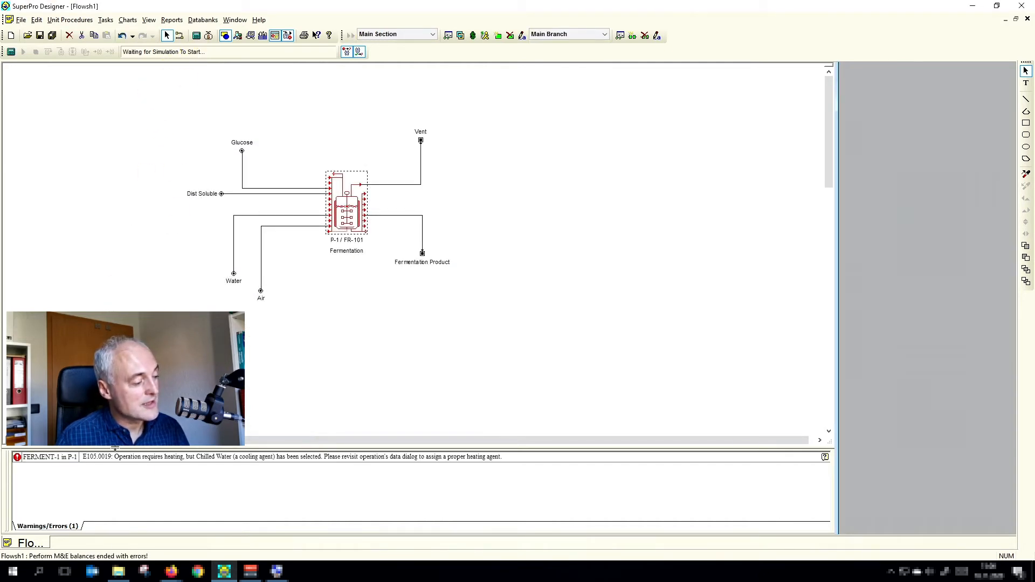
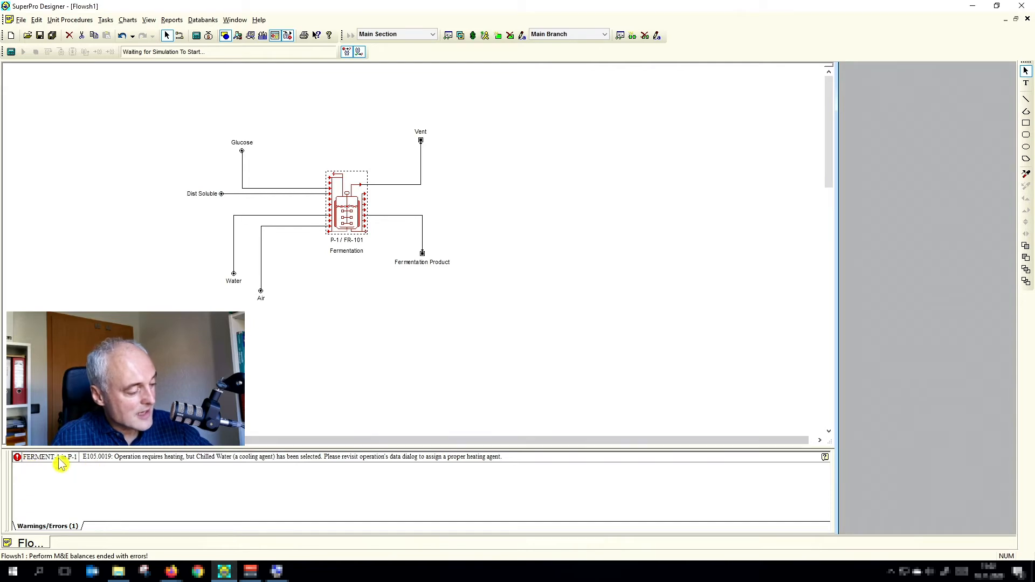
- Set the reaction enthalpy of Fermentation #1 in FERMENT-1 to -11500 kJ/kg and recalculate the mass and energy balances
right_click(340, 216)
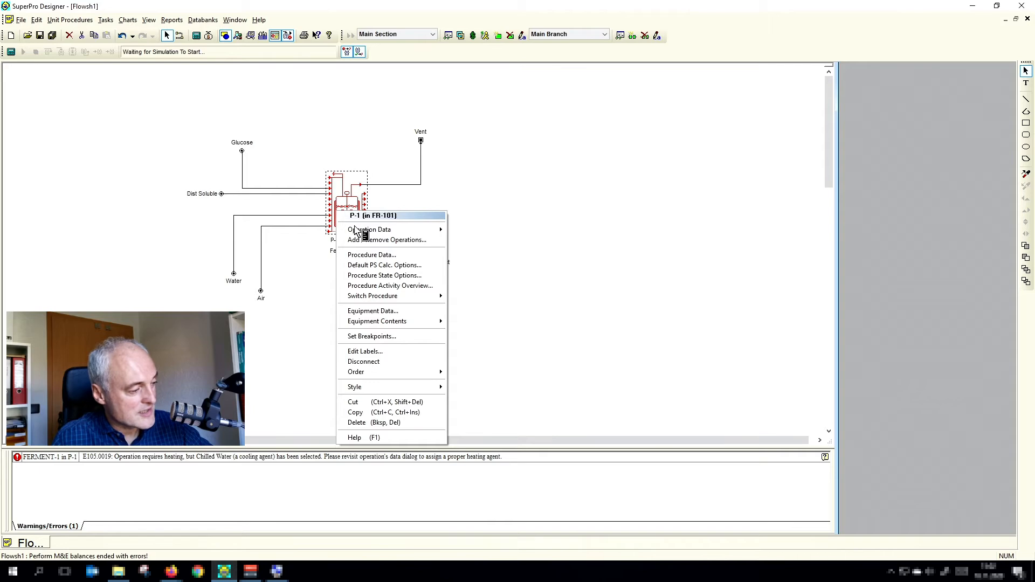
mouse_move(360, 231)
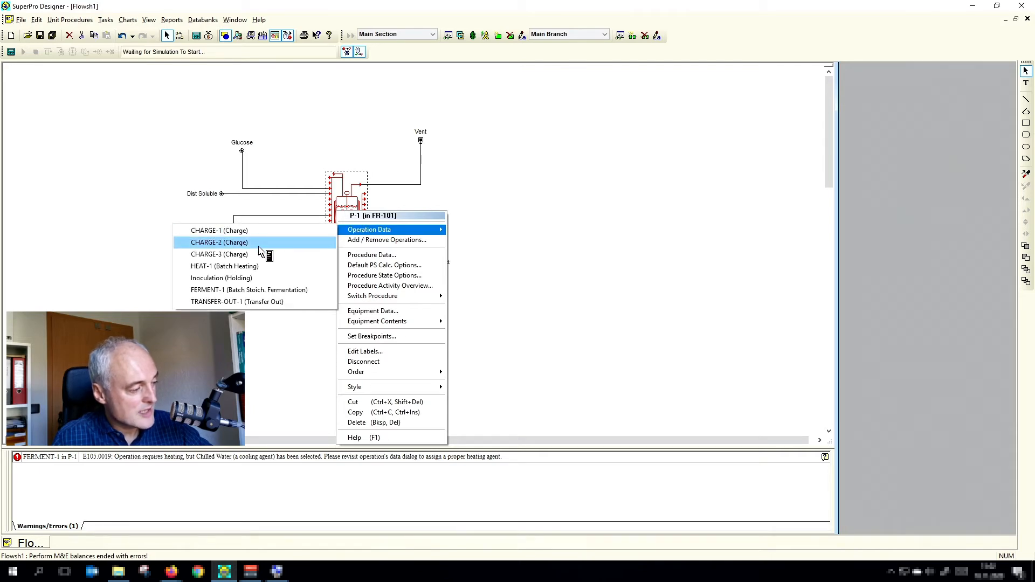
click(261, 291)
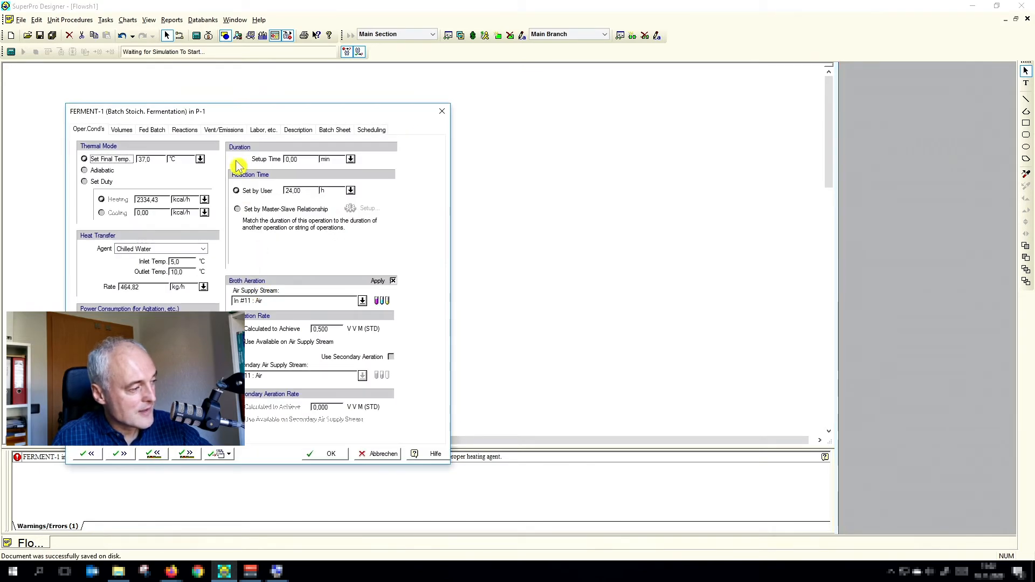
drag(229, 121, 514, 88)
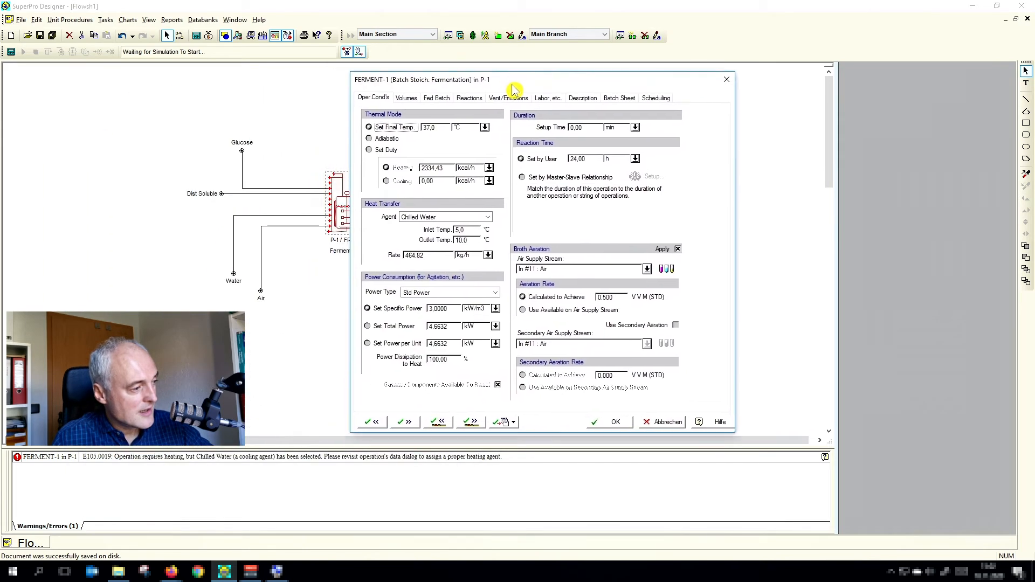
click(471, 101)
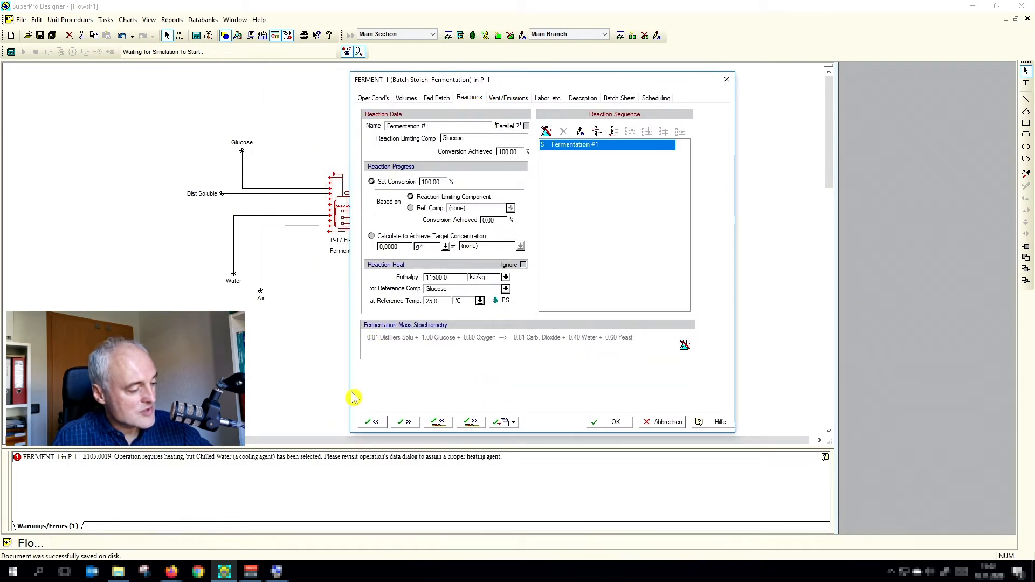
double_click(426, 278)
click(426, 278)
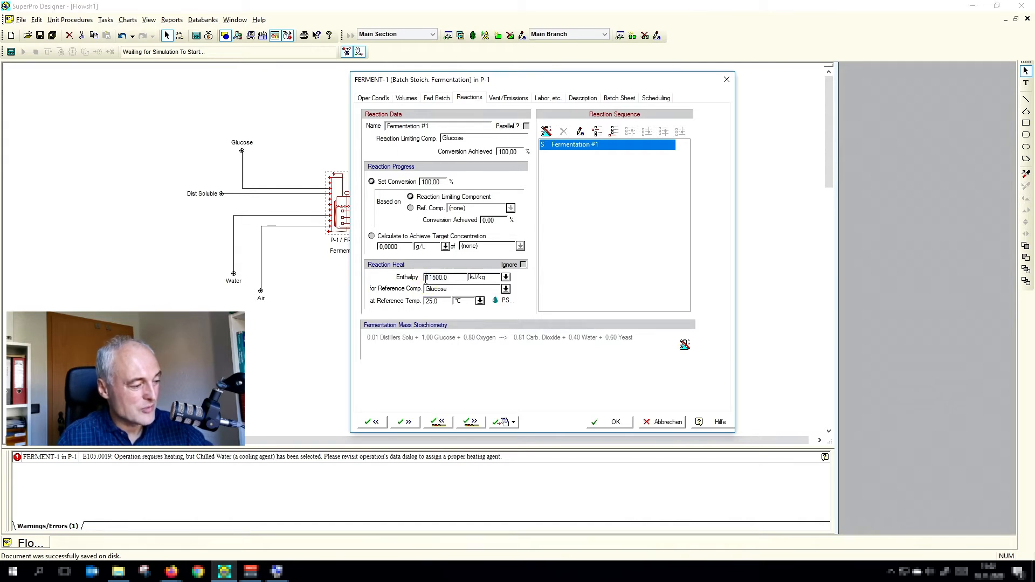
text(-)
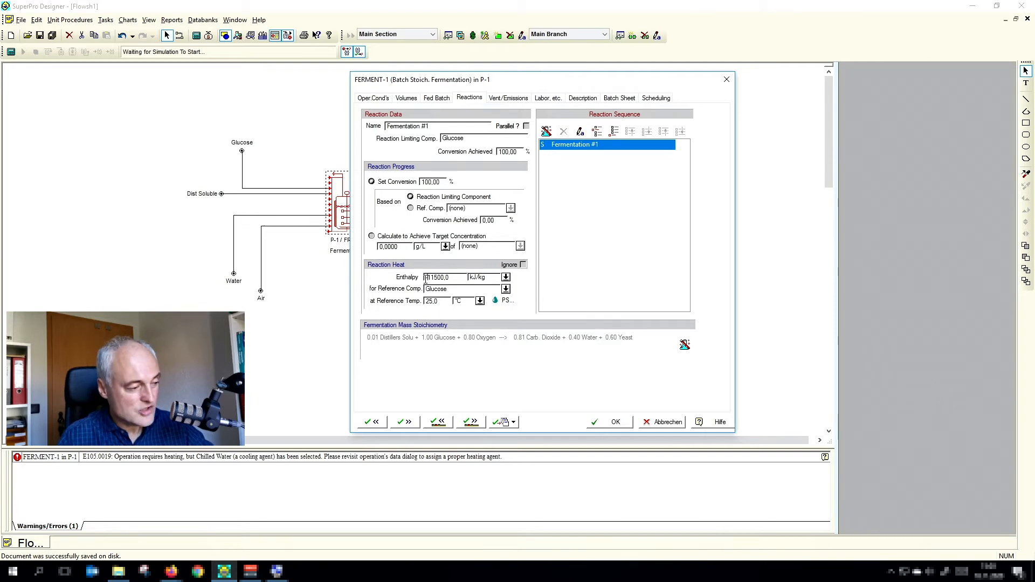
click(608, 422)
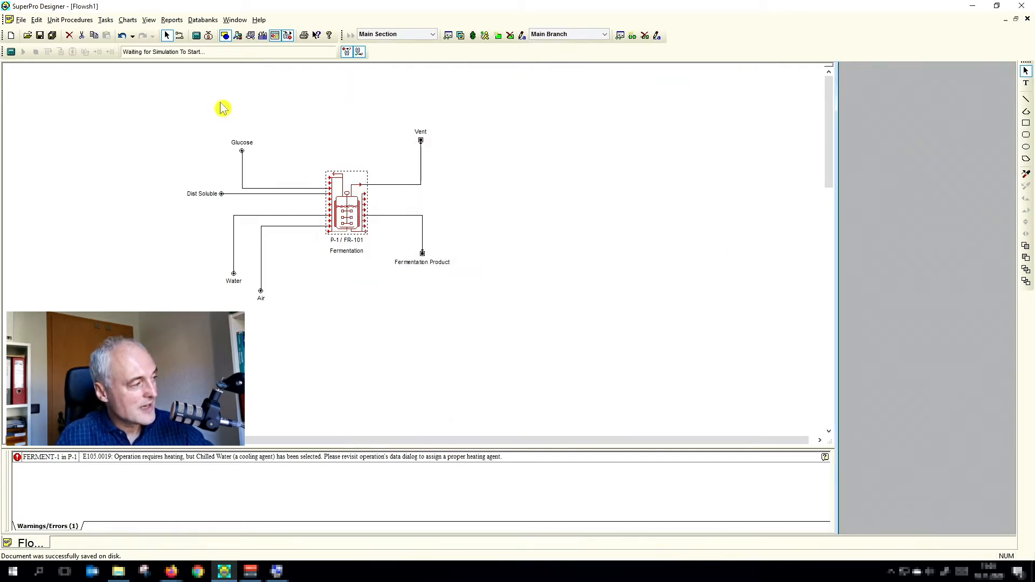
click(196, 36)
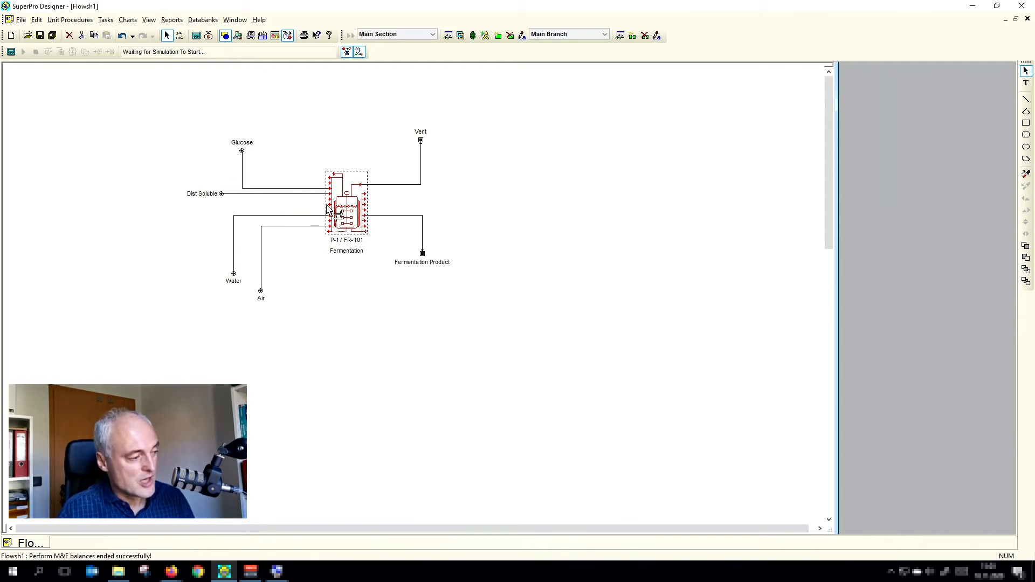
right_click(343, 206)
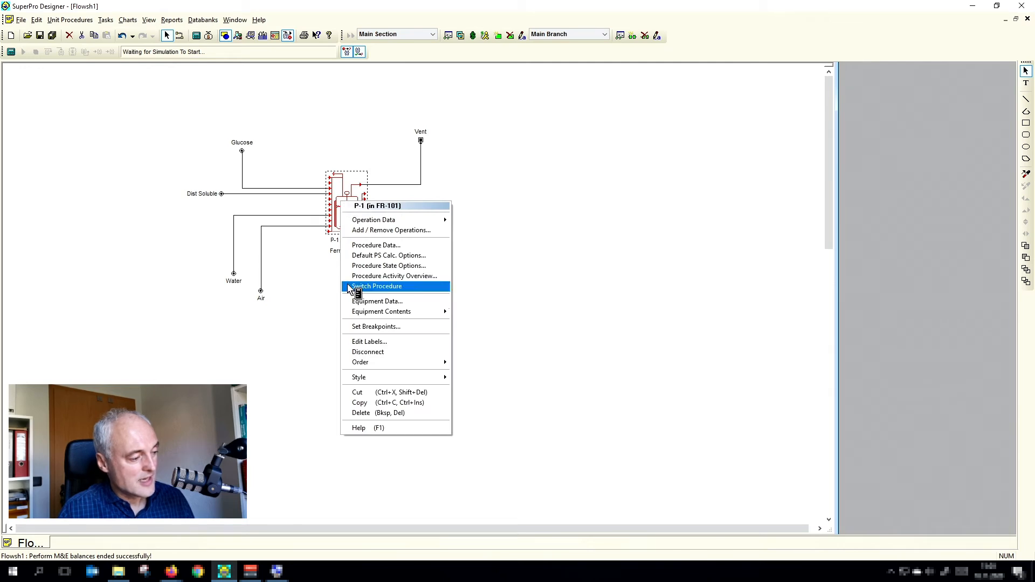
mouse_move(365, 313)
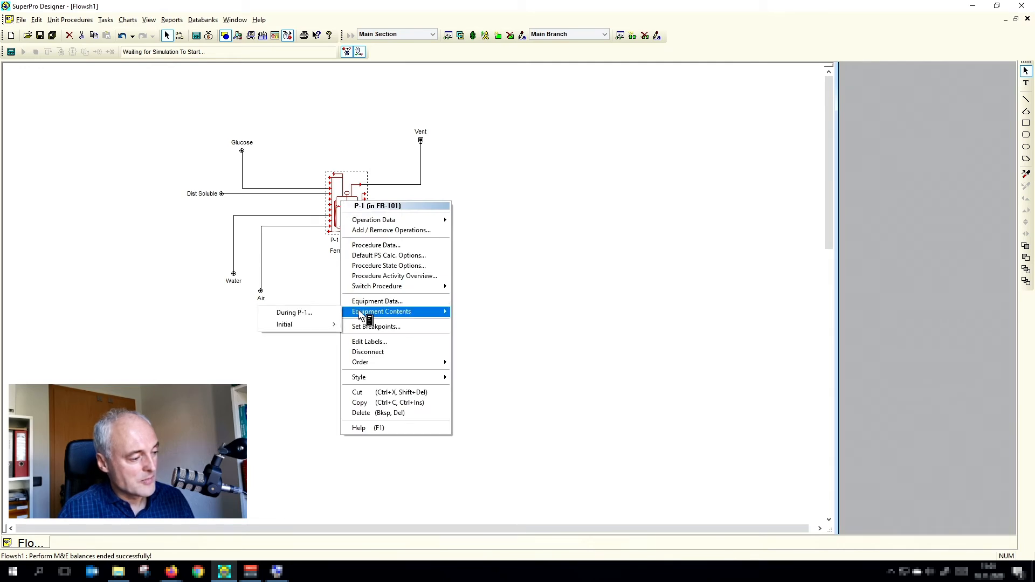
click(541, 239)
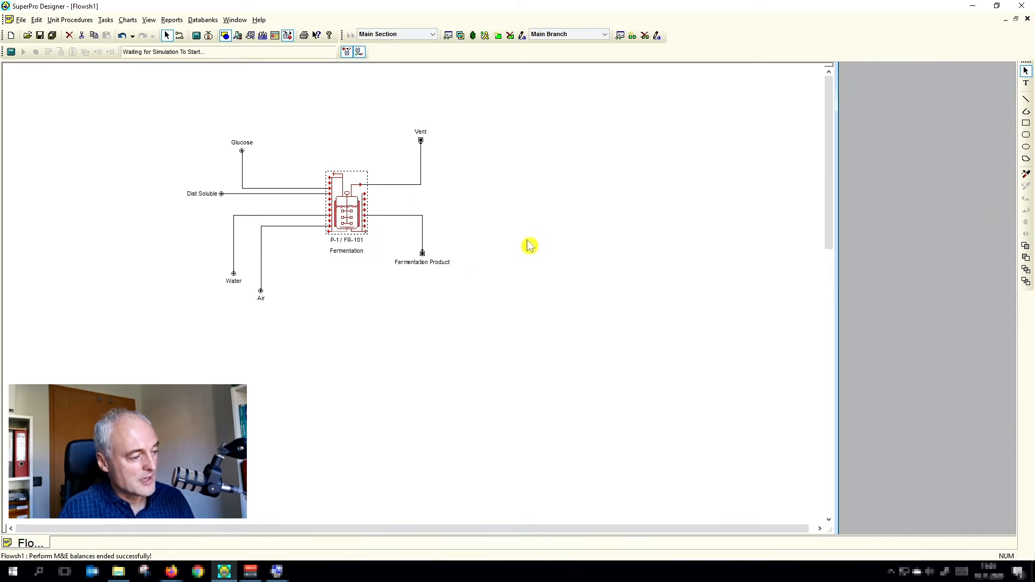
double_click(403, 225)
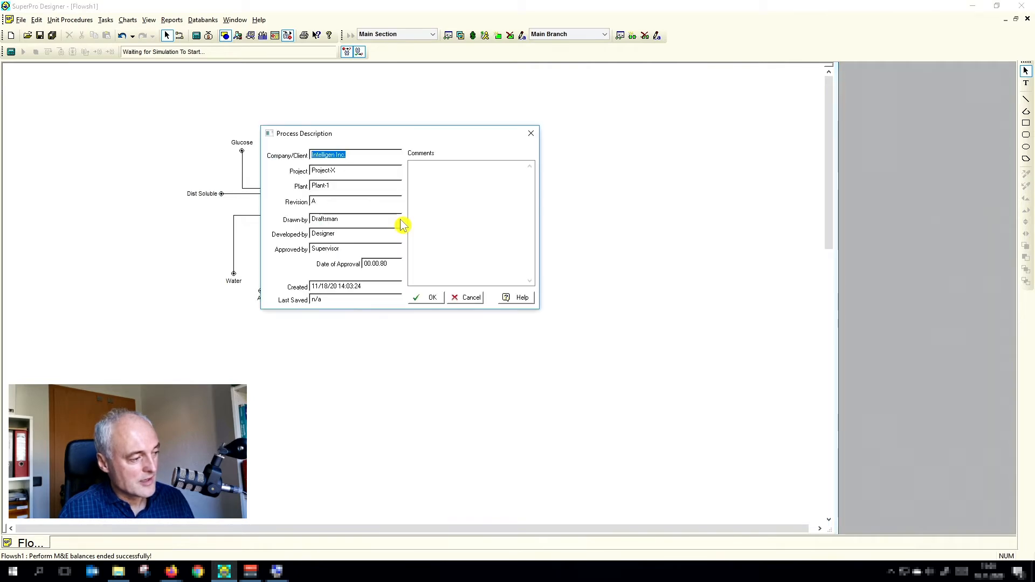
click(466, 301)
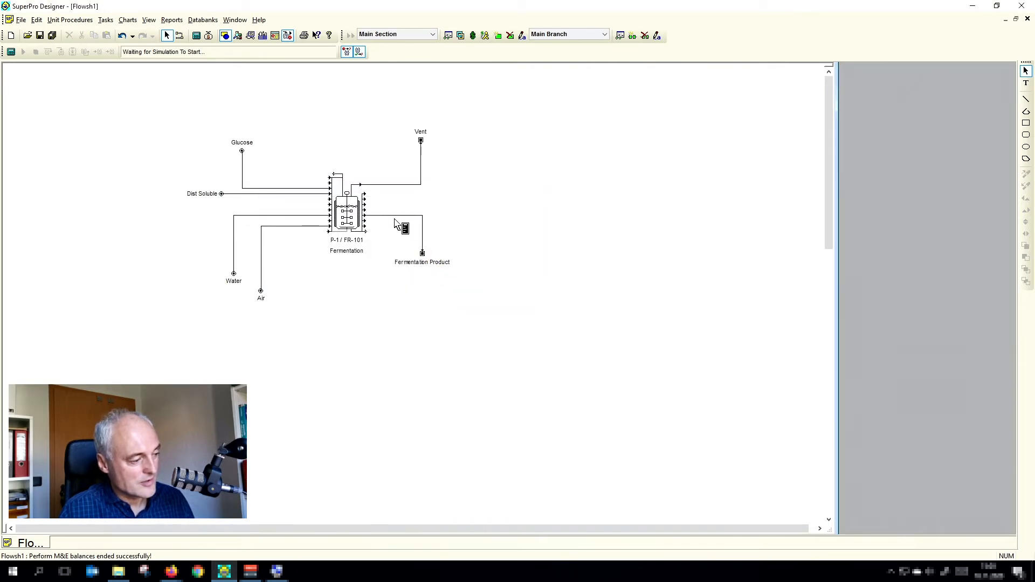
- Examine the composition data of the Fermentation Product and Vent output streams
double_click(393, 217)
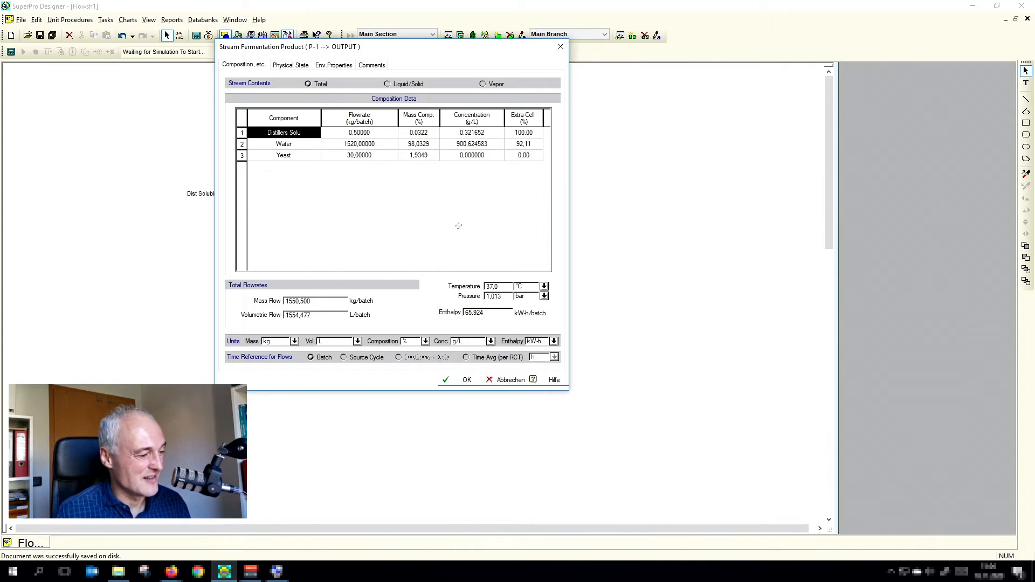
click(466, 381)
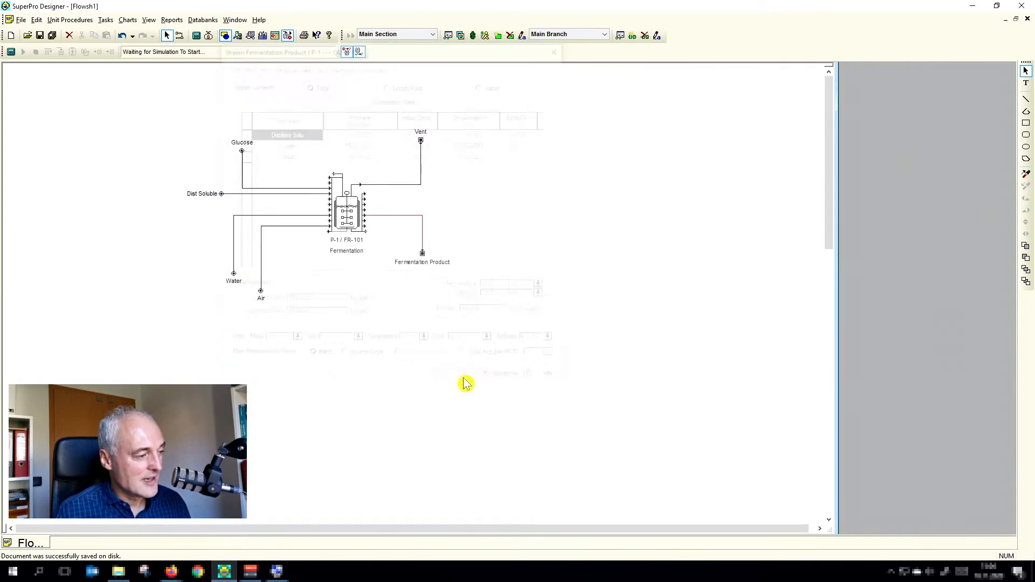
double_click(412, 186)
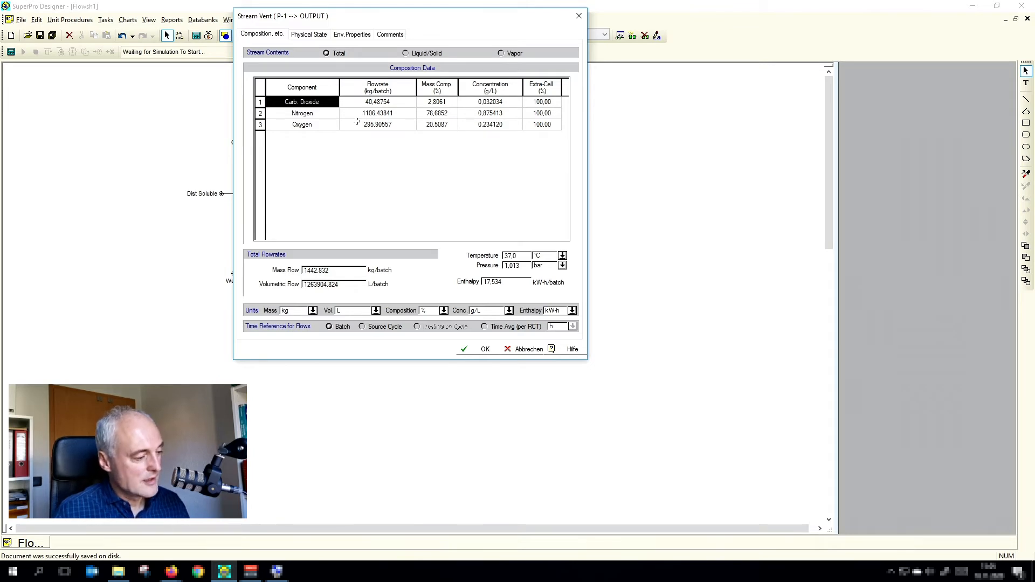
click(485, 349)
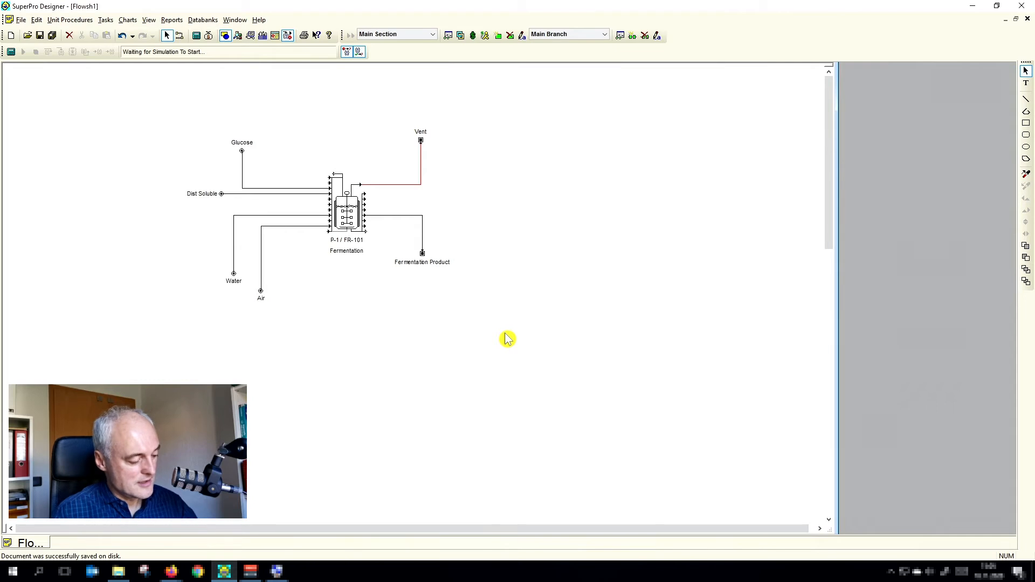
- Save the flowsheet as "example 2 - 1 ws2020.spf" in the Examples ongoing Joe folder
click(45, 36)
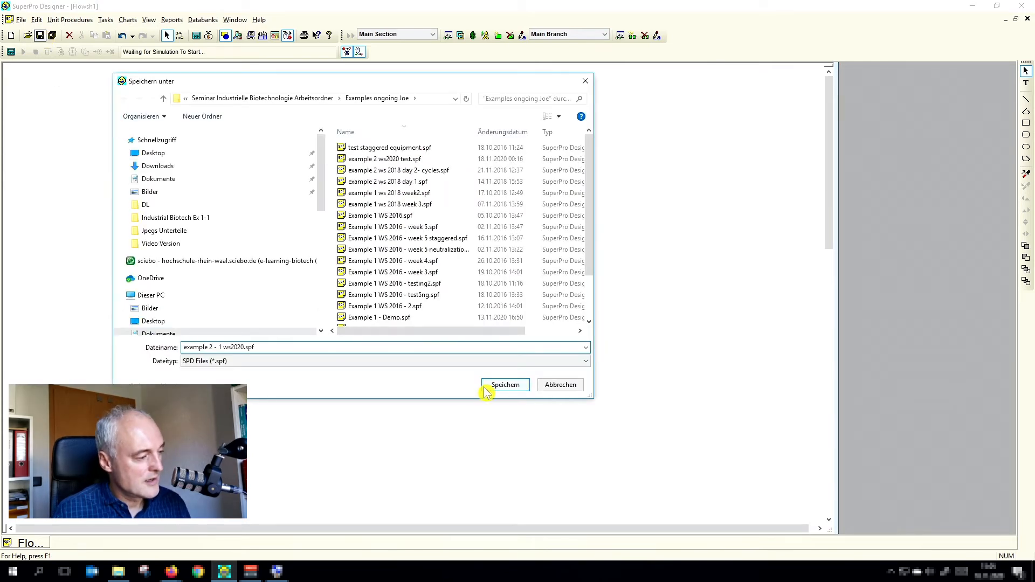
click(493, 385)
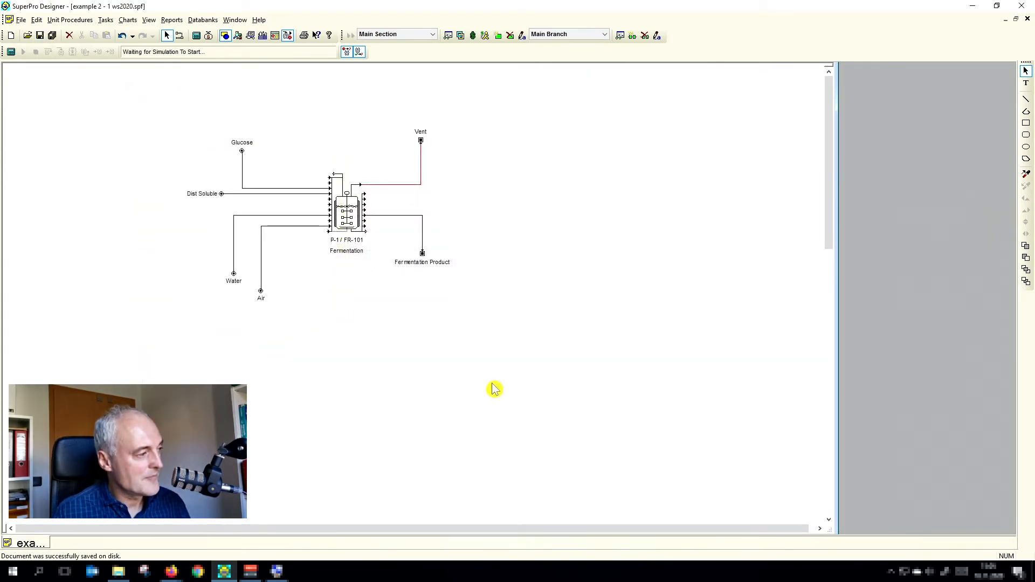
- Perform the economic calculations, solving the M&E equations first, and generate the Economic Evaluation (EER) report
click(208, 37)
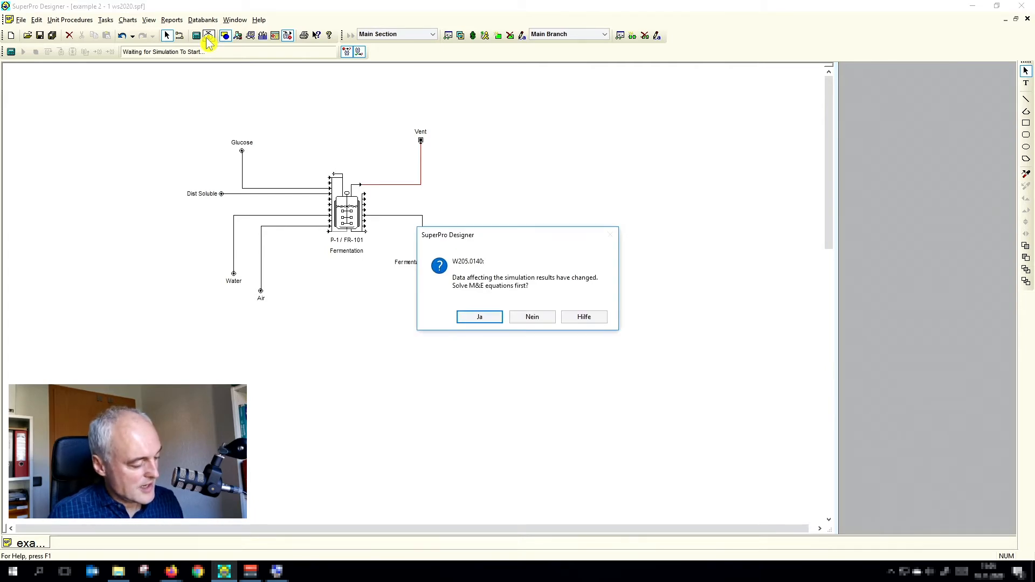
click(474, 319)
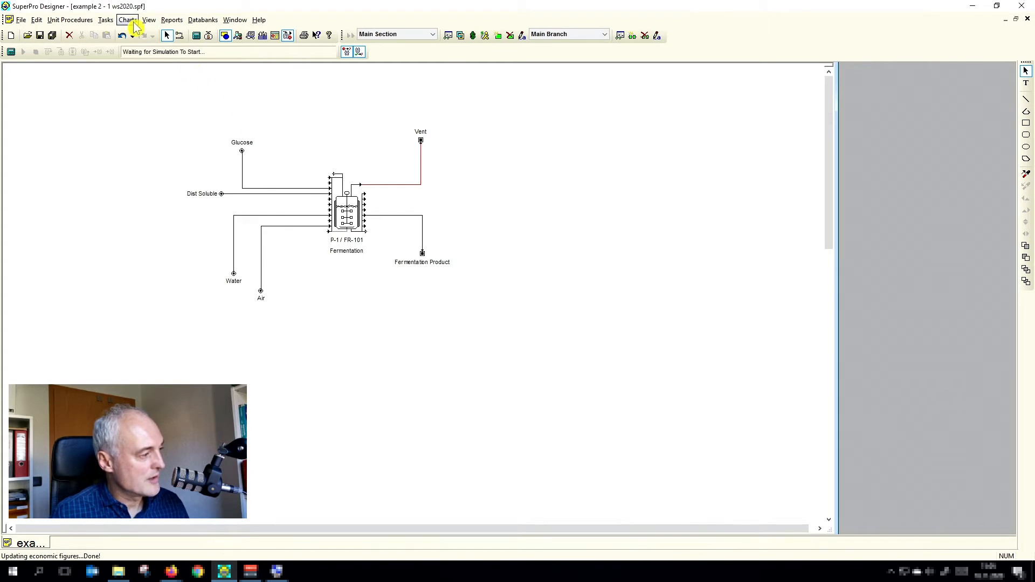
click(171, 19)
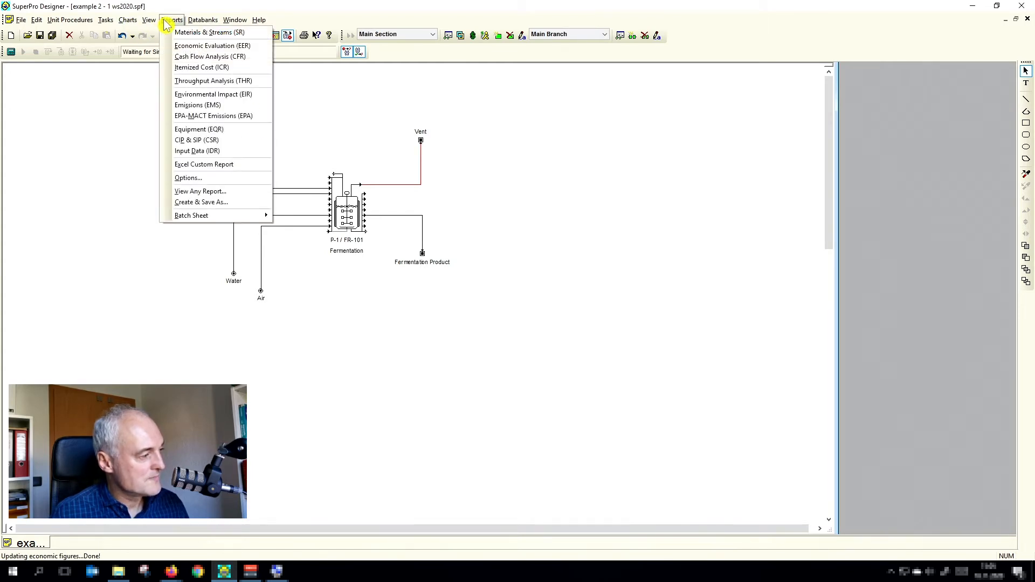
click(184, 48)
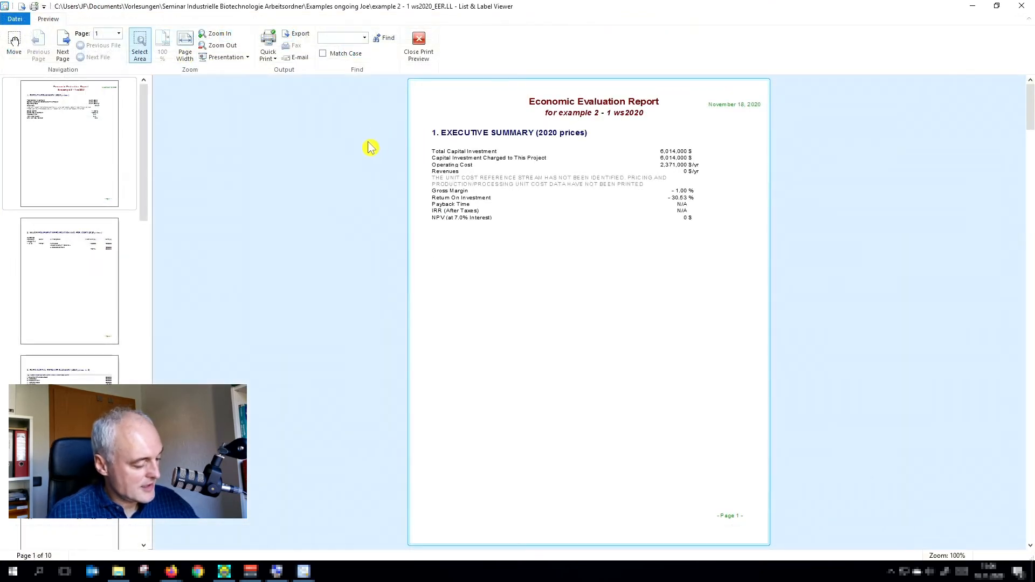
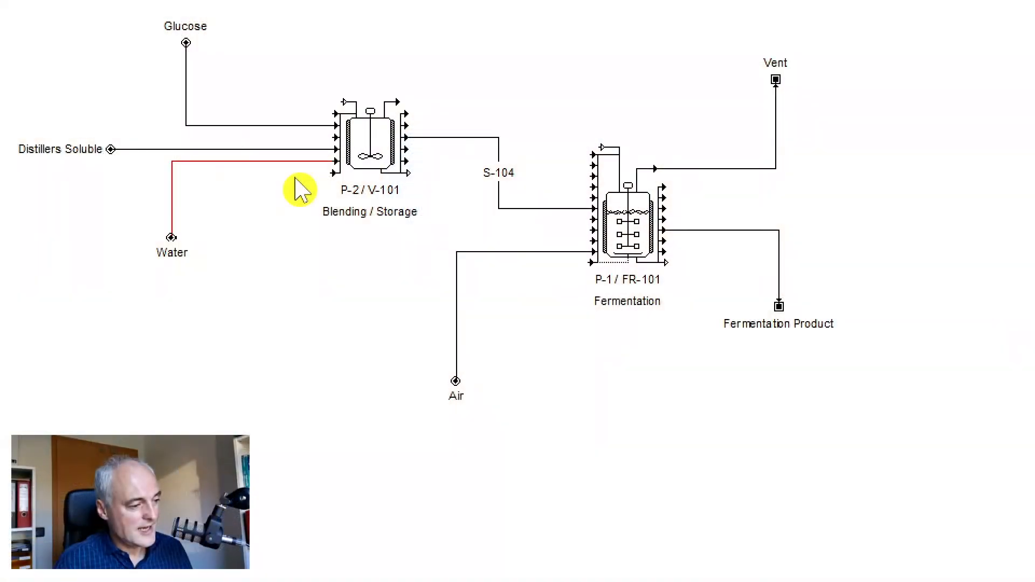
- Delete the operations CHARGE-1, CHARGE-2 and CHARGE-3 from the operation sequence of fermentation procedure P-1
right_click(620, 234)
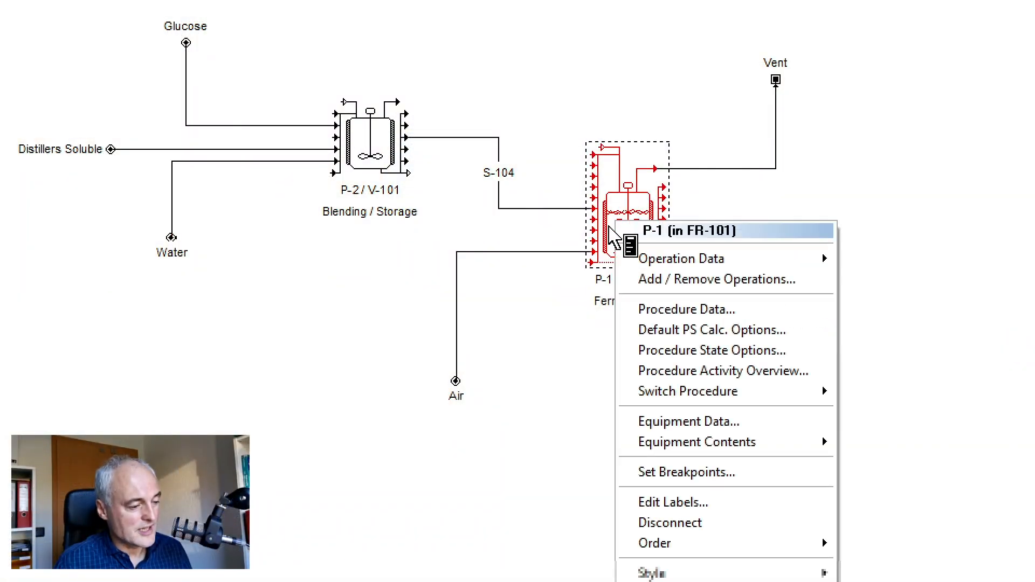
click(663, 280)
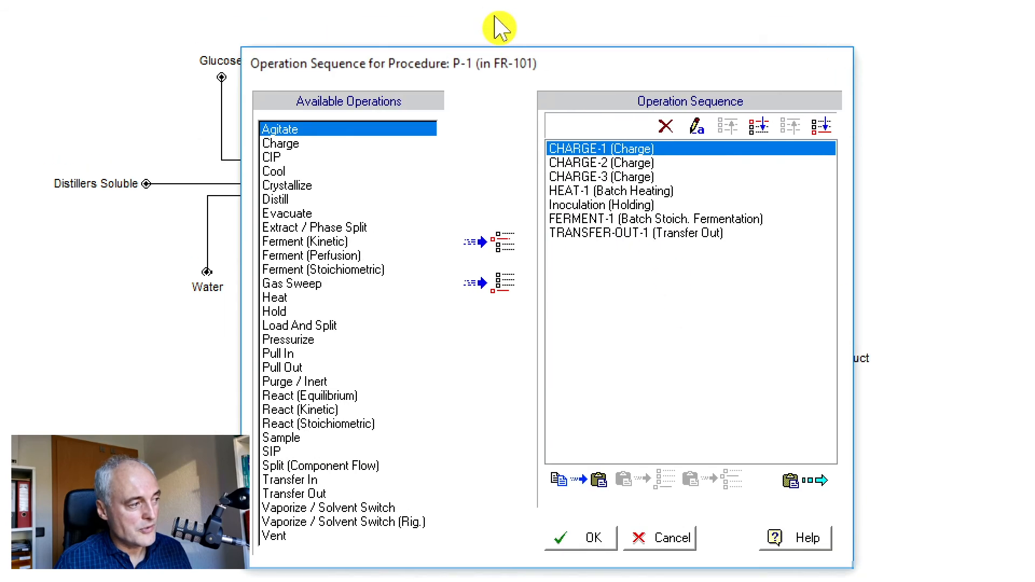
drag(513, 81, 626, 89)
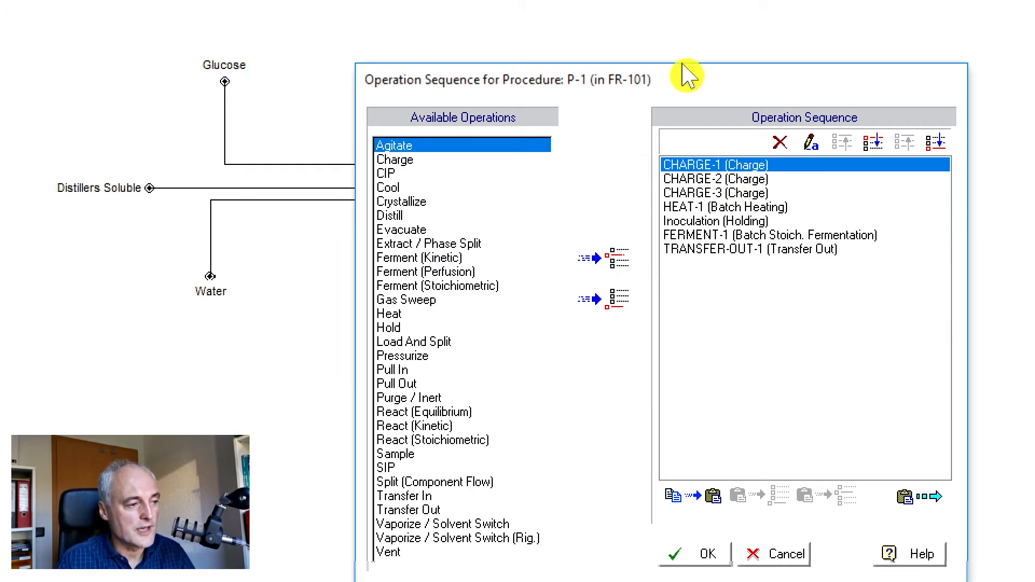
drag(685, 84, 822, 89)
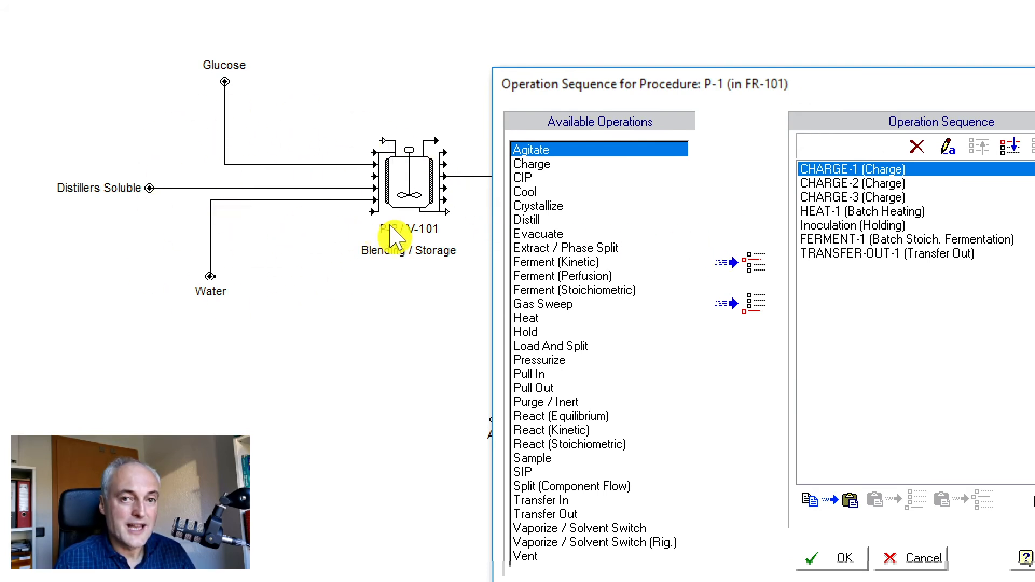
drag(832, 88, 710, 85)
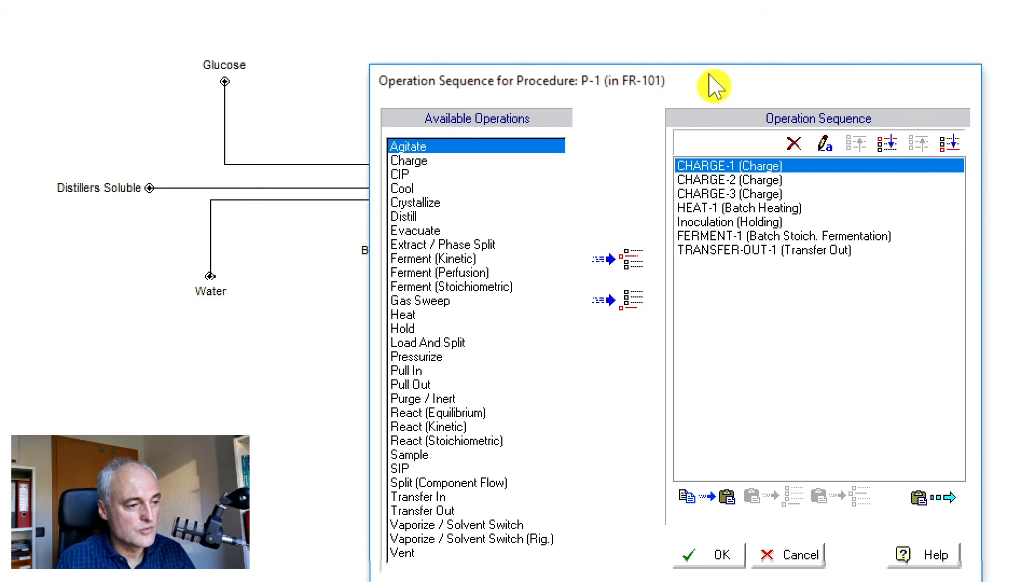
click(794, 144)
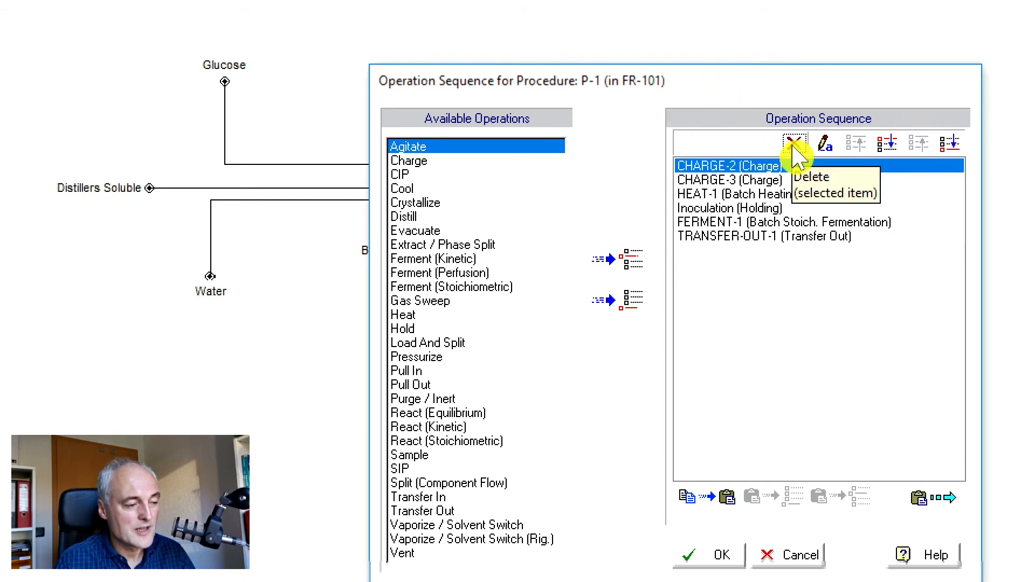
click(794, 145)
click(794, 144)
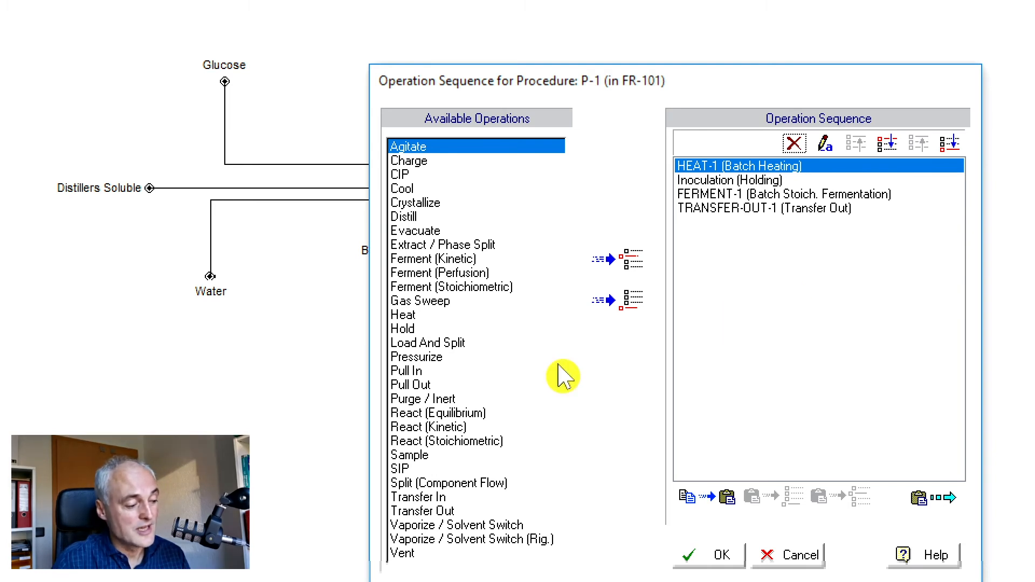
- Insert a Transfer In operation before HEAT-1 in P-1's sequence and accept the operation sequence
click(436, 497)
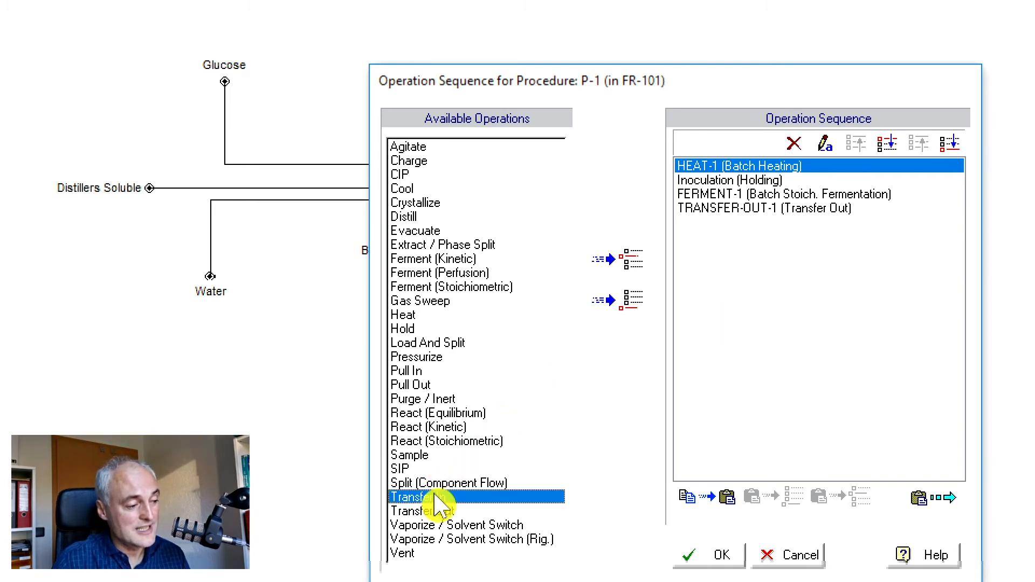
click(628, 272)
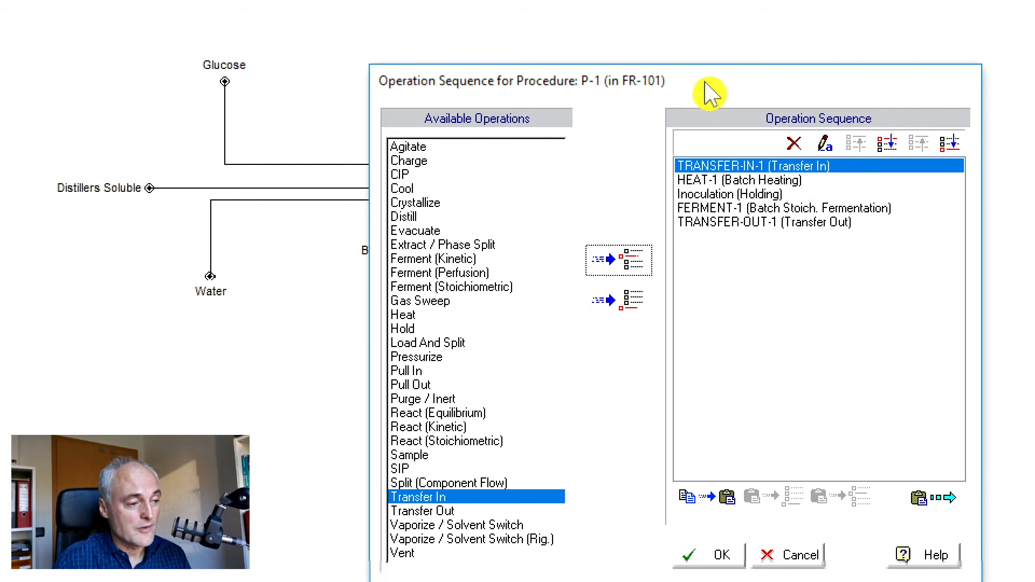
drag(710, 91, 698, 51)
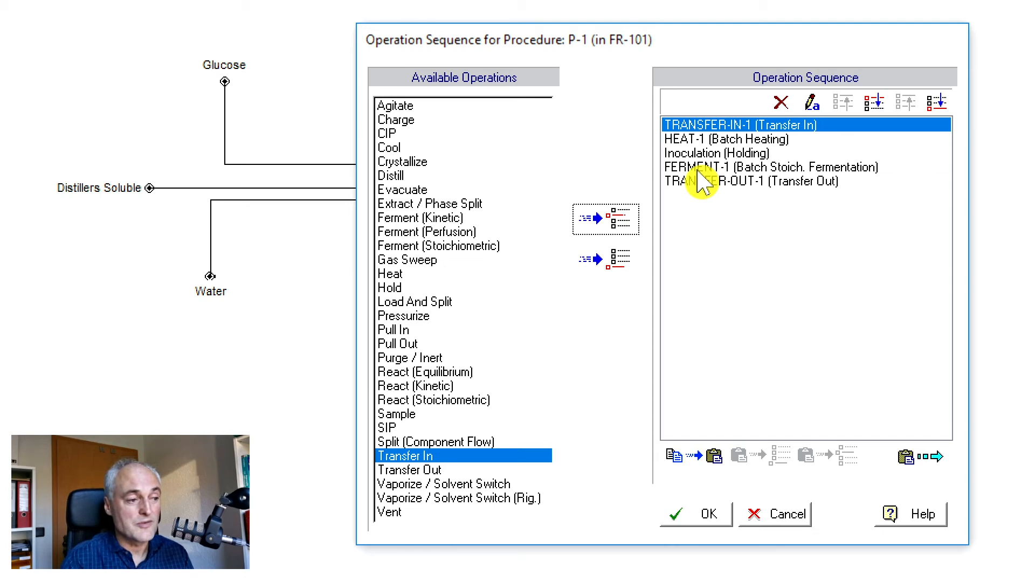
click(703, 497)
- Set TRANSFER-IN-1 of P-1 to transfer in using In #7 : S-104 and accept the operation data
right_click(666, 249)
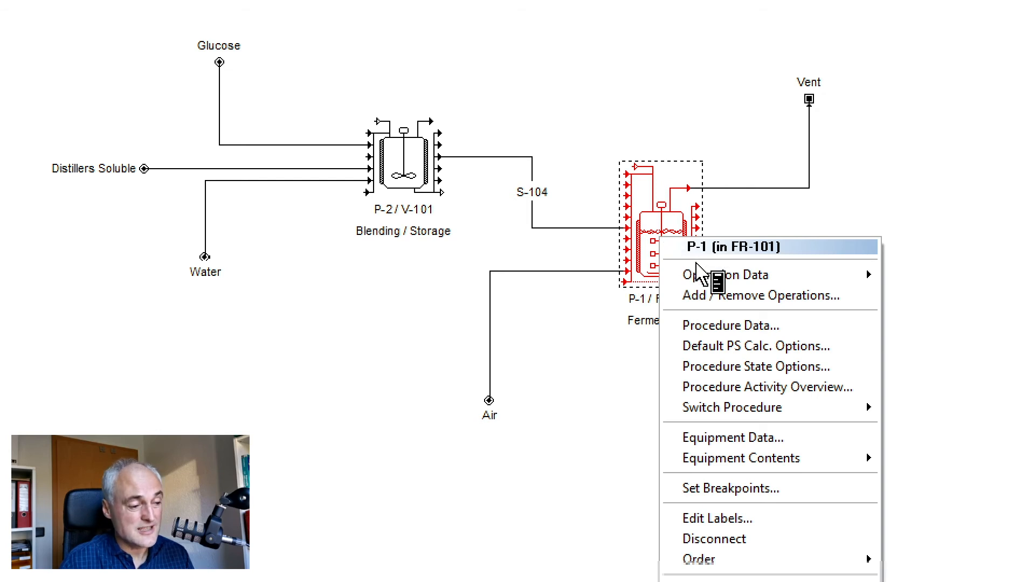
mouse_move(701, 279)
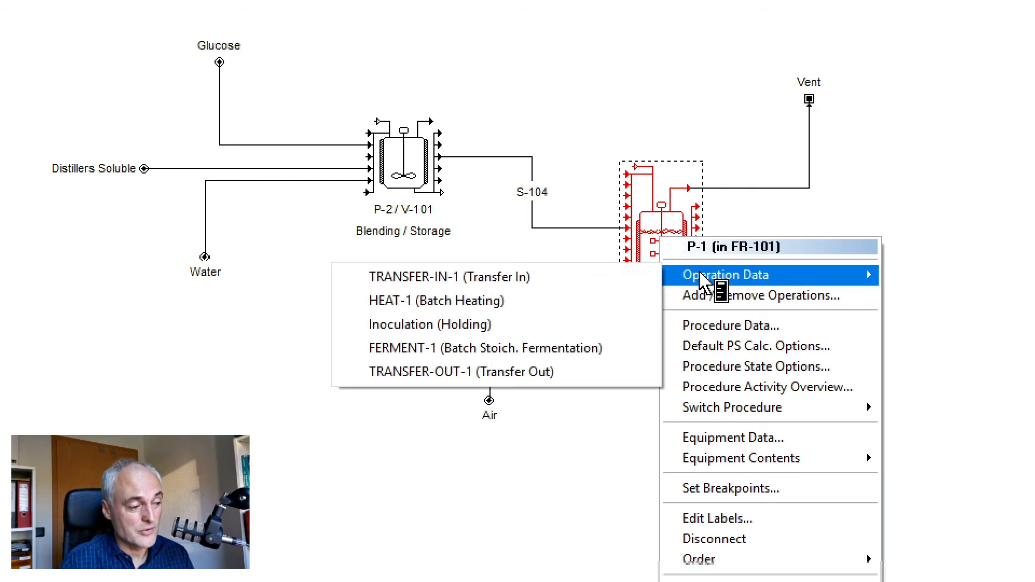
click(612, 283)
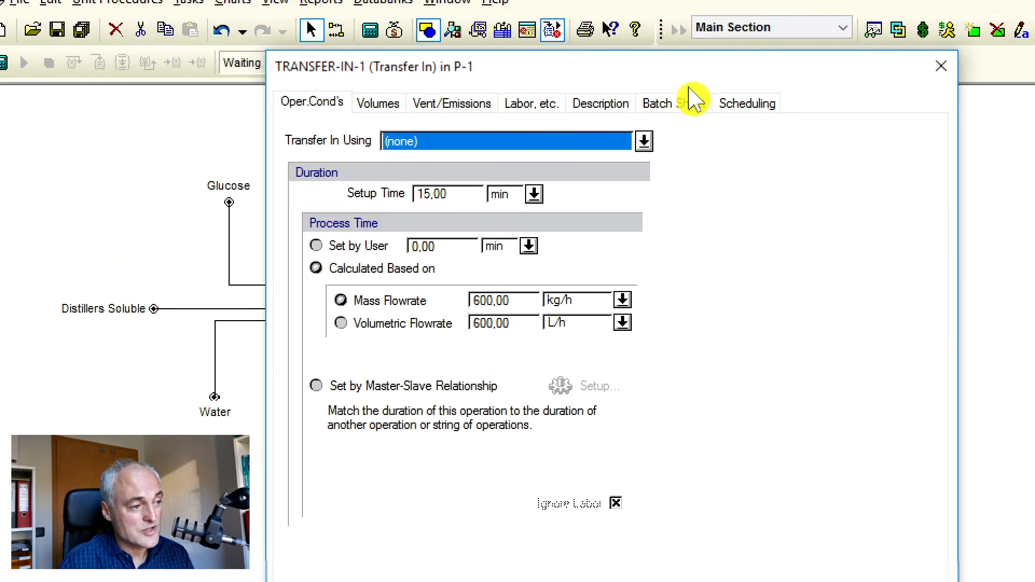
drag(710, 82, 744, 87)
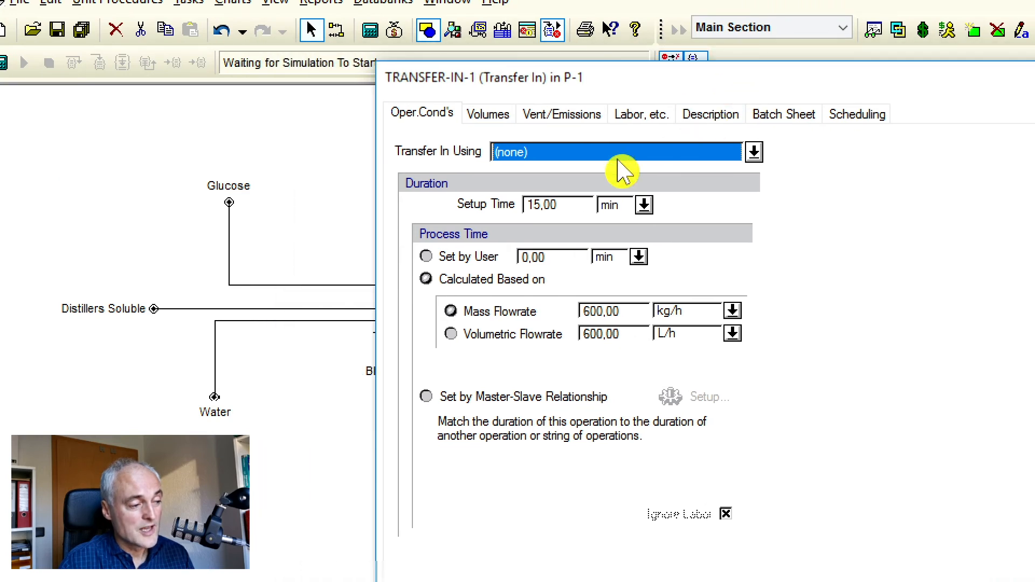
click(754, 151)
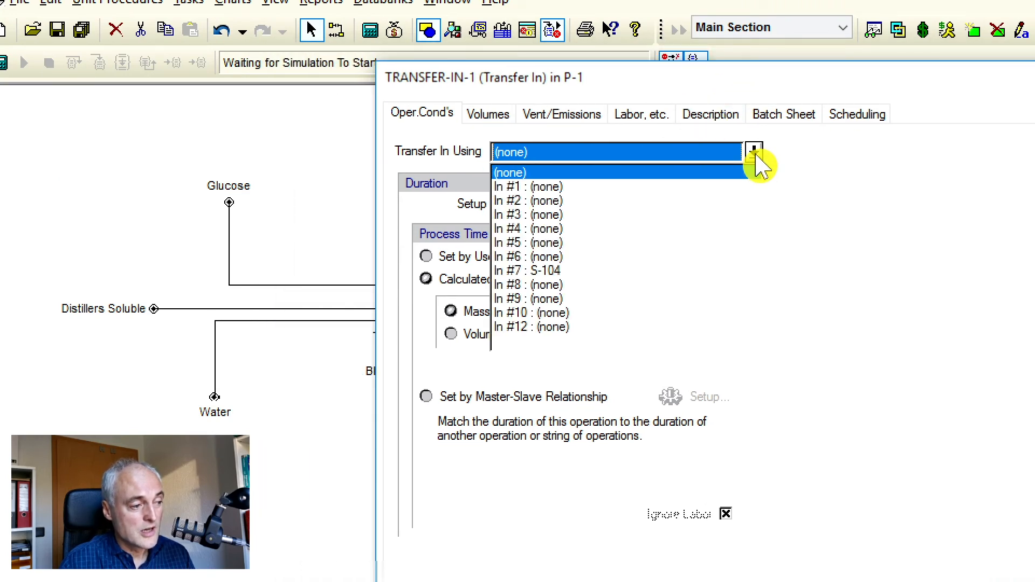
click(545, 271)
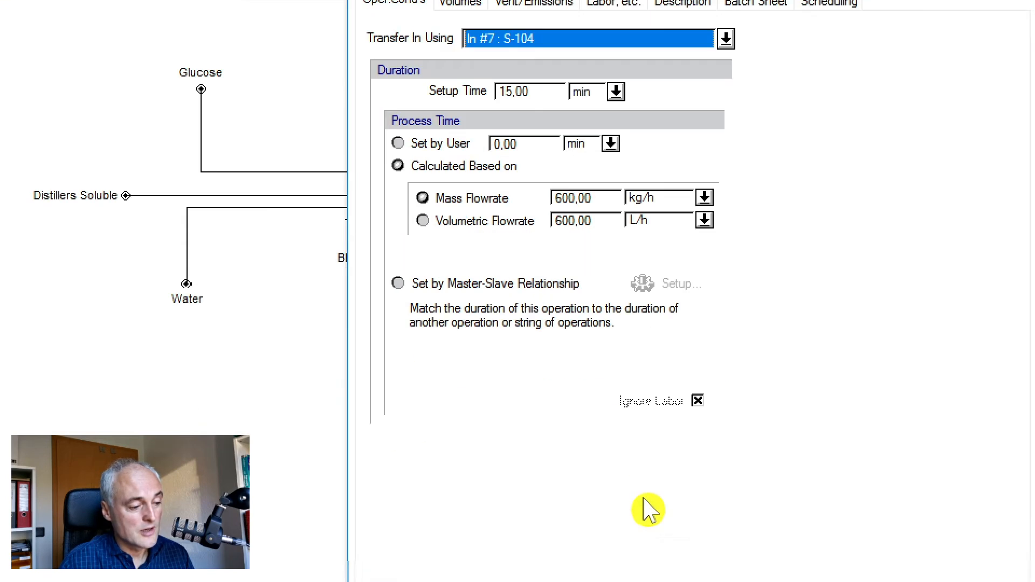
click(759, 488)
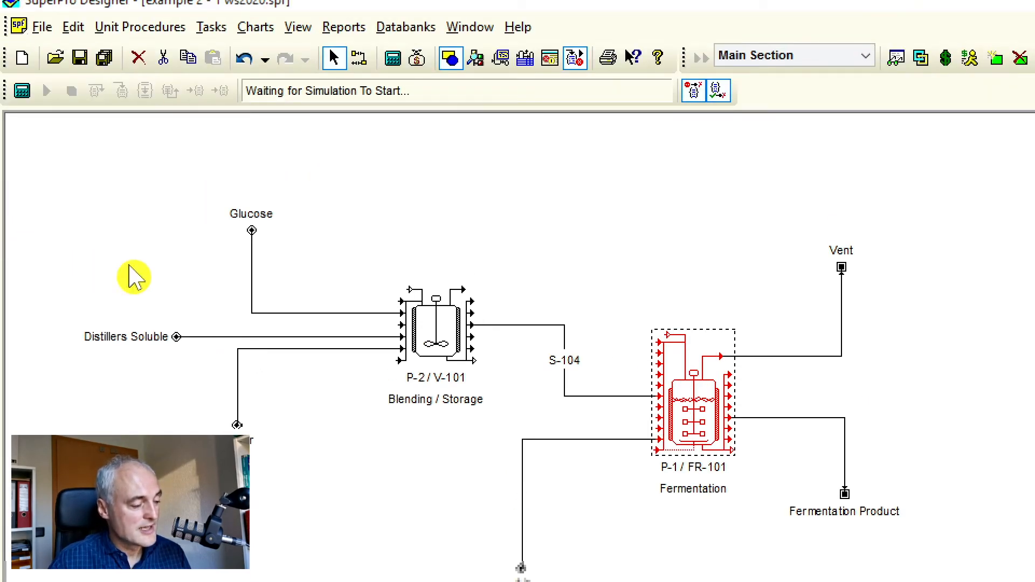
- Add three Charge operations followed by one Agitate operation to the sequence of blending procedure P-2 (in V-101)
right_click(433, 339)
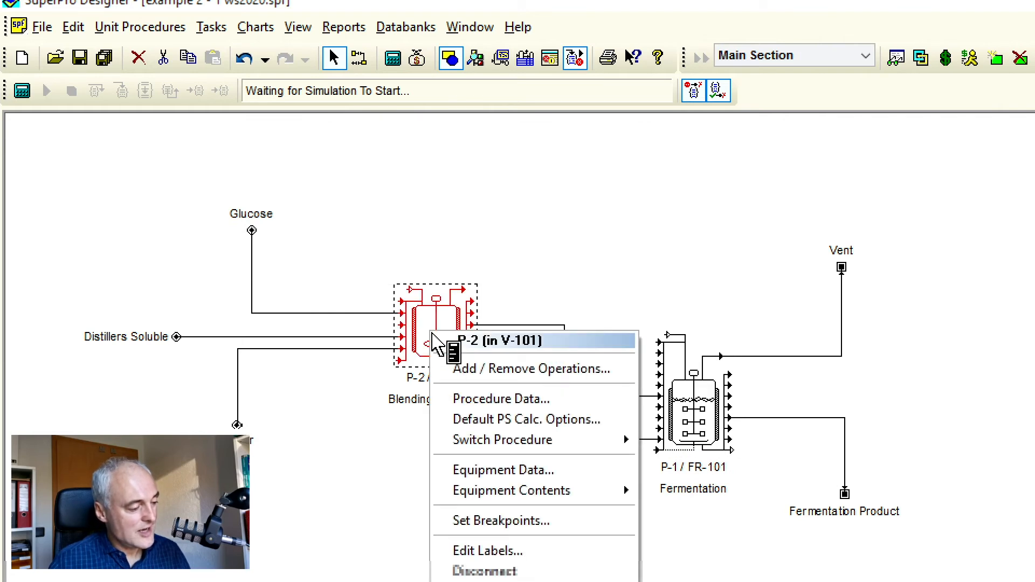
click(492, 371)
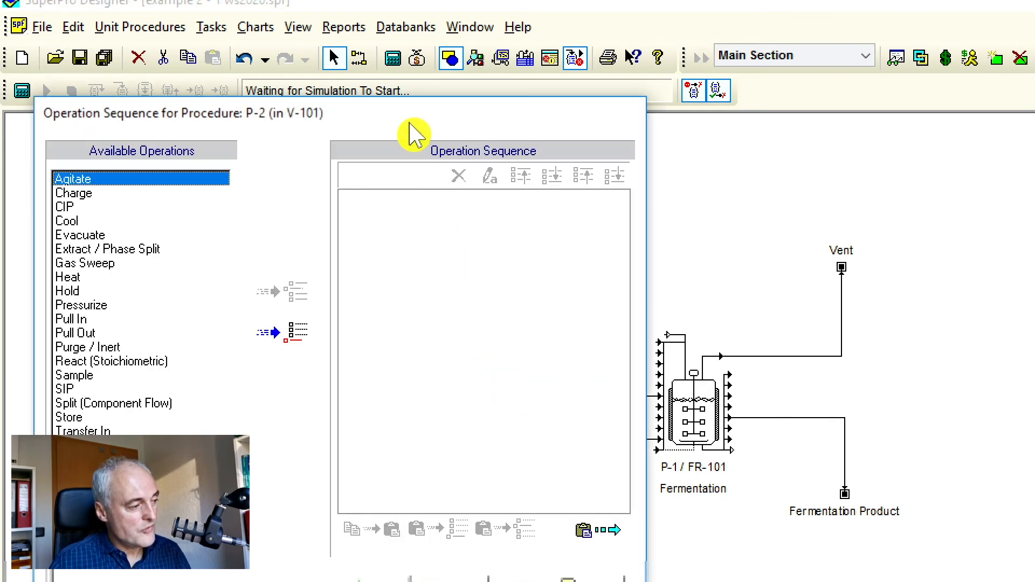
drag(412, 132, 667, 91)
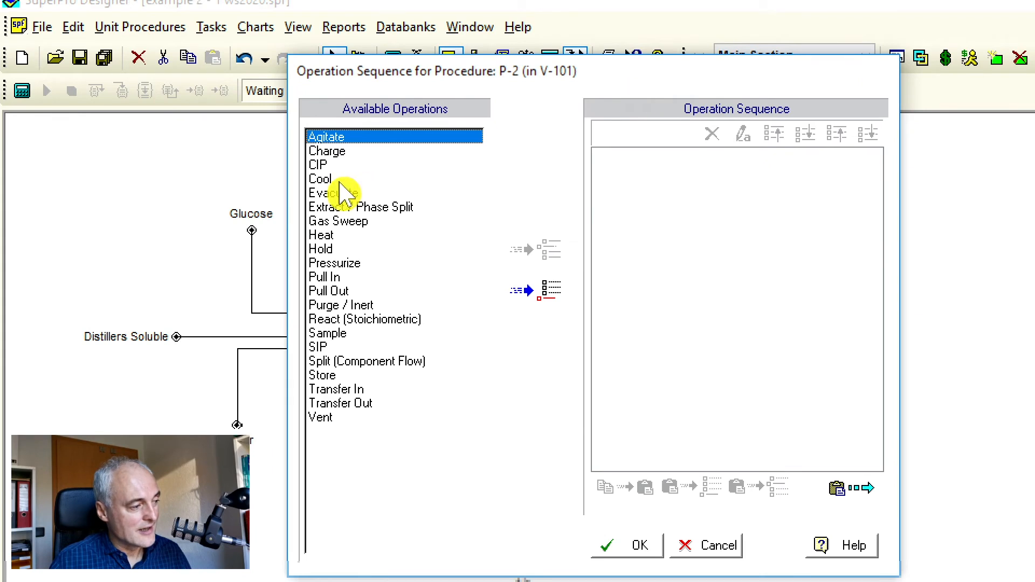
click(326, 152)
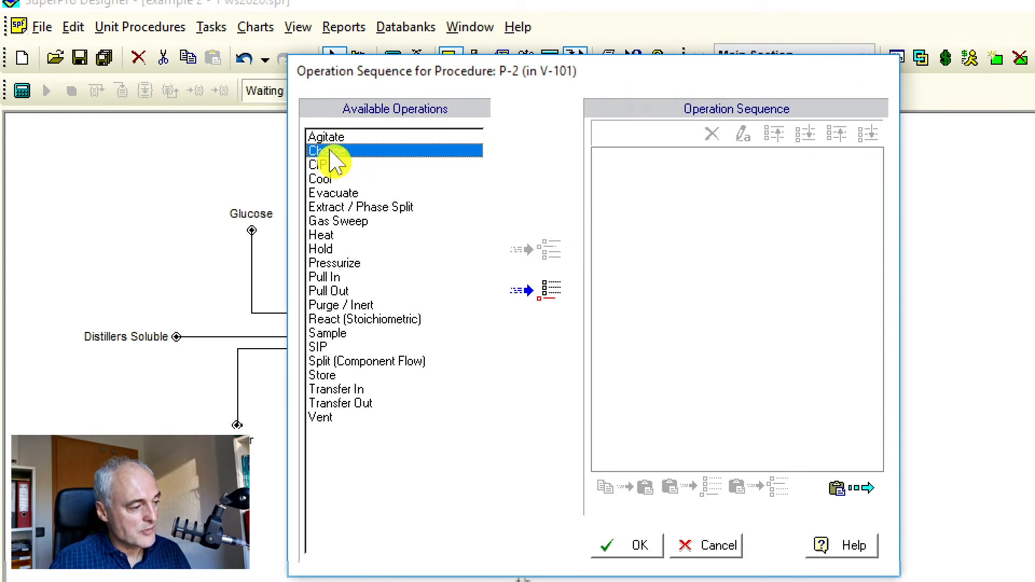
click(537, 298)
click(538, 300)
click(541, 300)
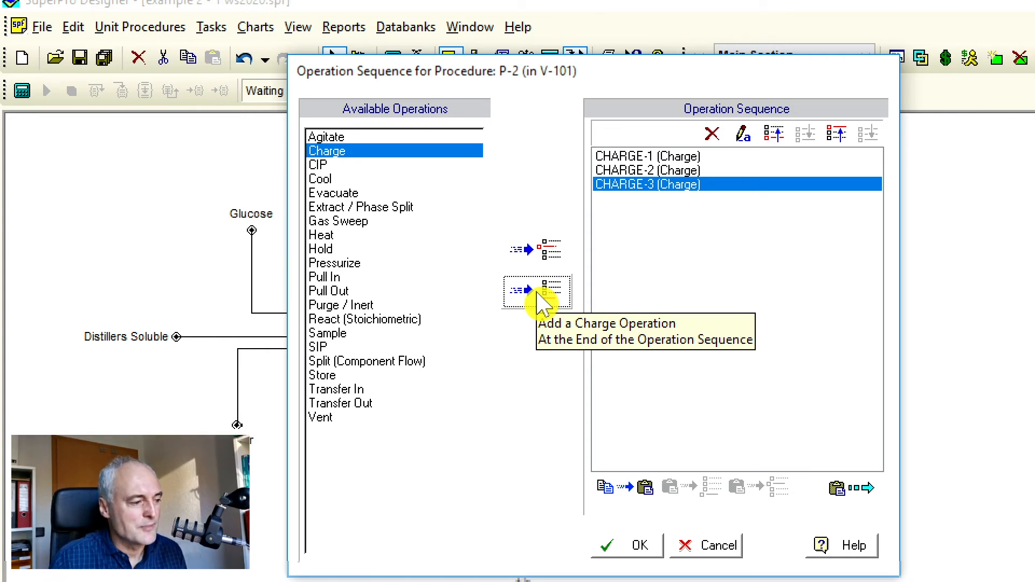
click(324, 136)
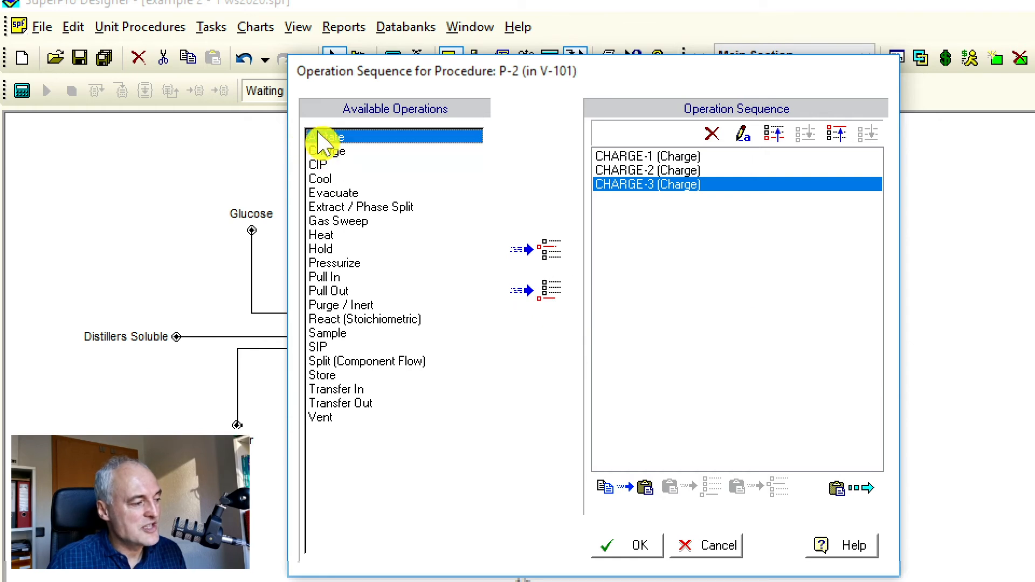
click(545, 294)
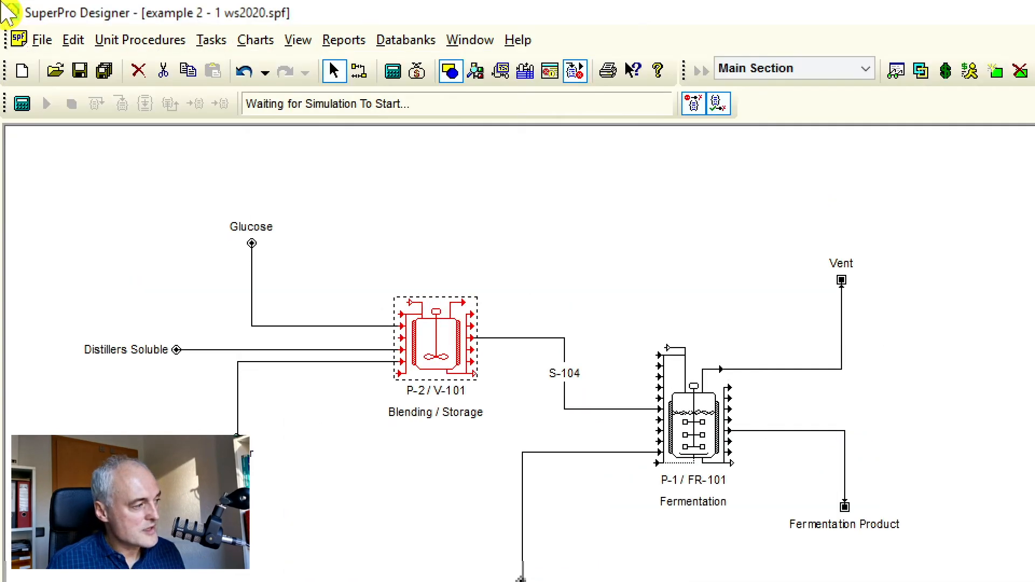
- Set CHARGE-1 of blending procedure P-2 to charge 50 kg using In #3 : Glucose, and accept the data
right_click(434, 346)
mouse_move(464, 383)
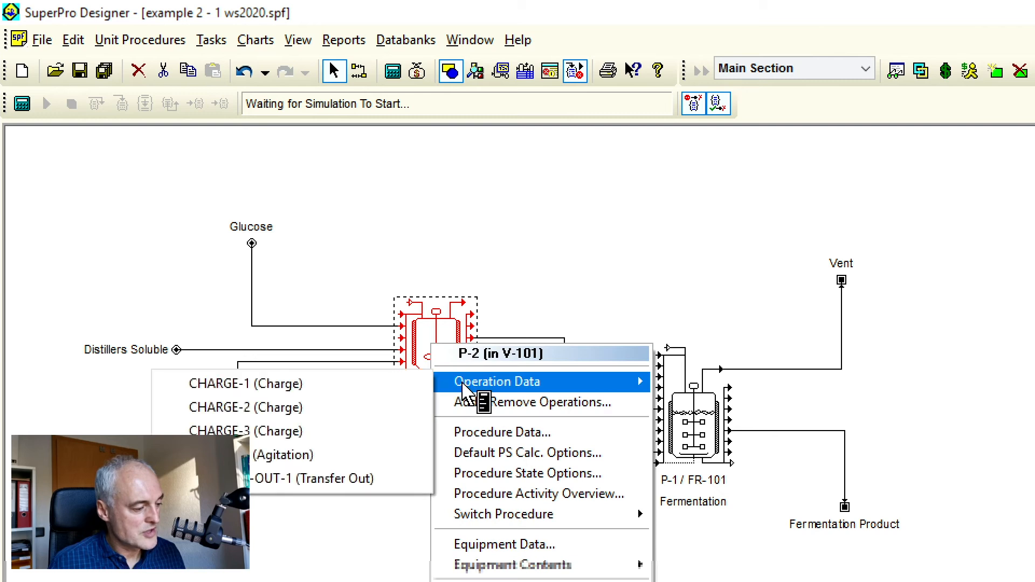
click(387, 382)
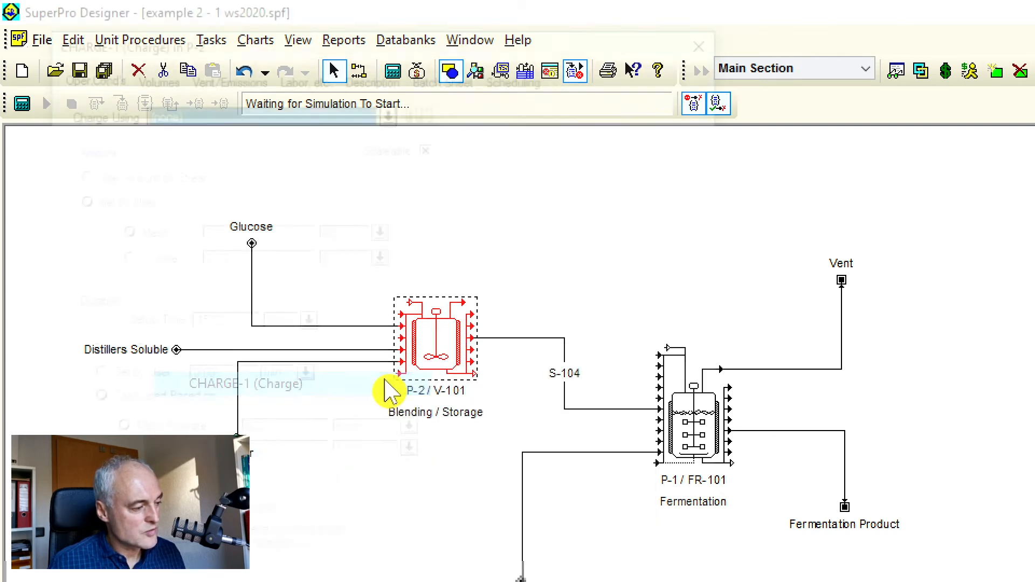
drag(495, 49, 654, 23)
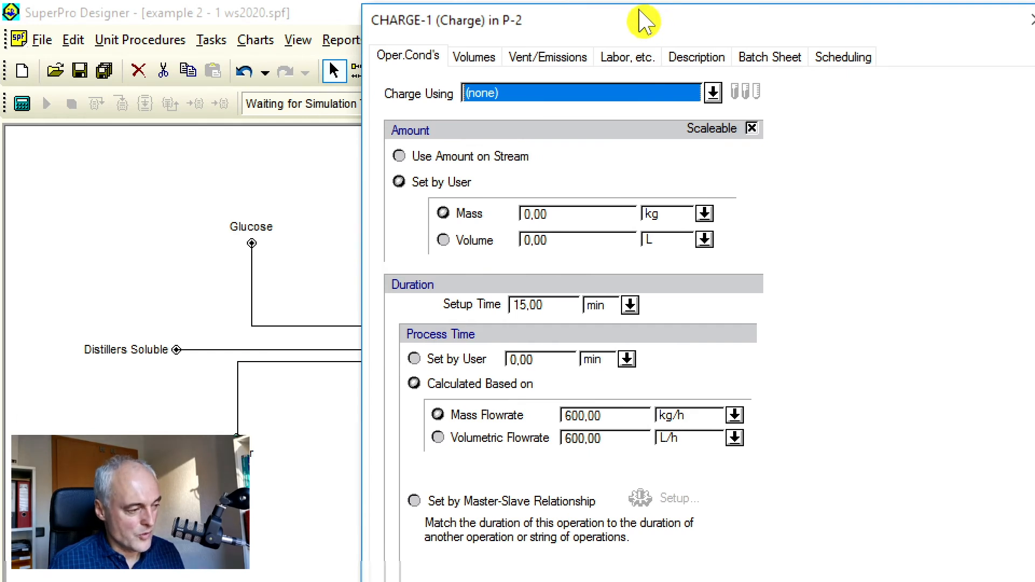
click(713, 93)
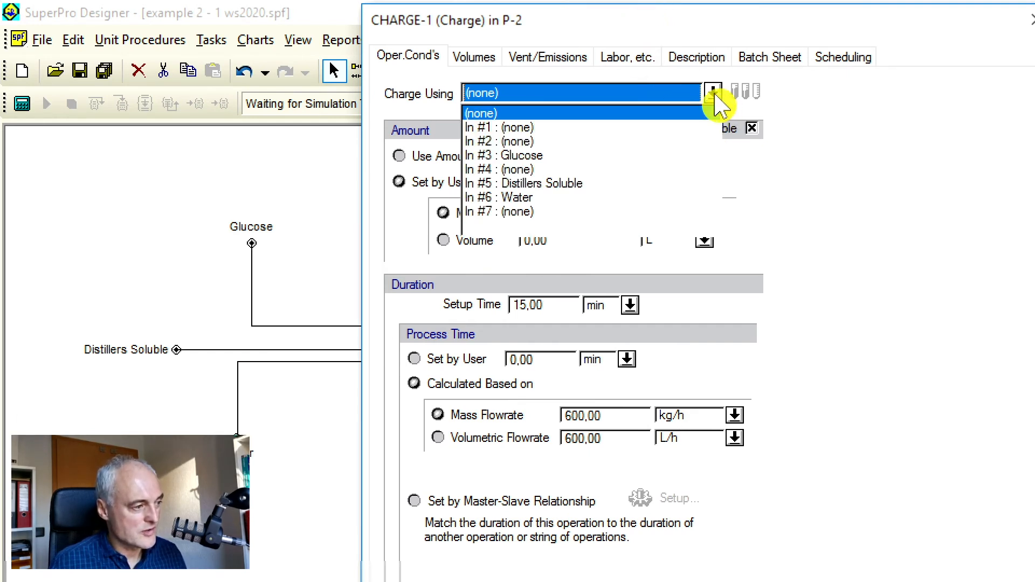
click(550, 156)
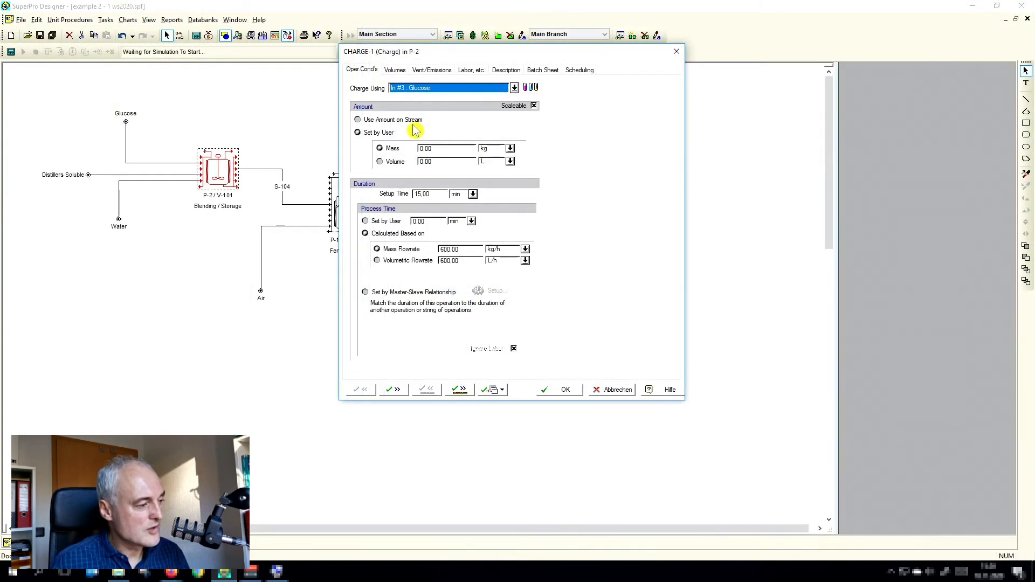
double_click(535, 214)
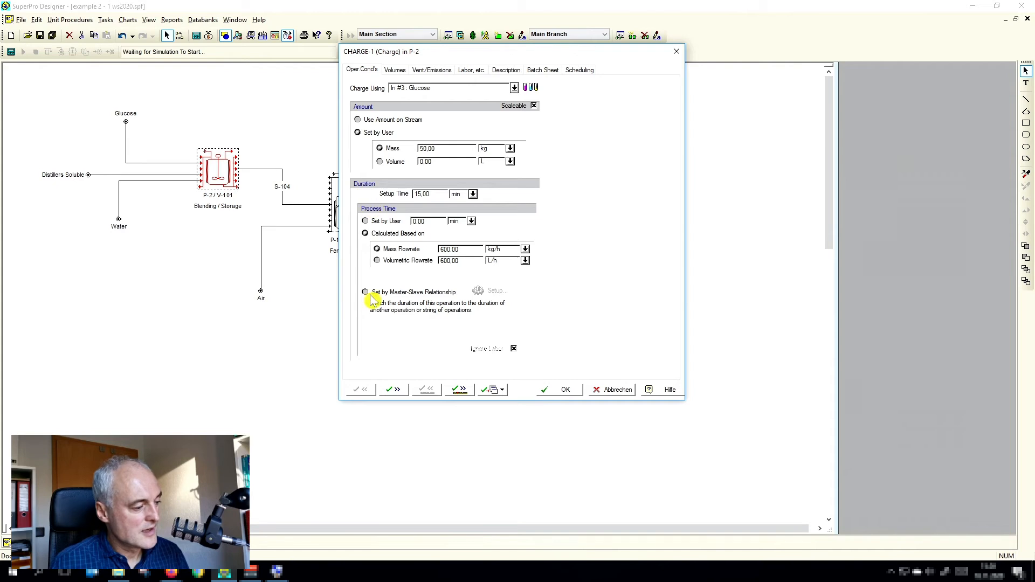
click(394, 391)
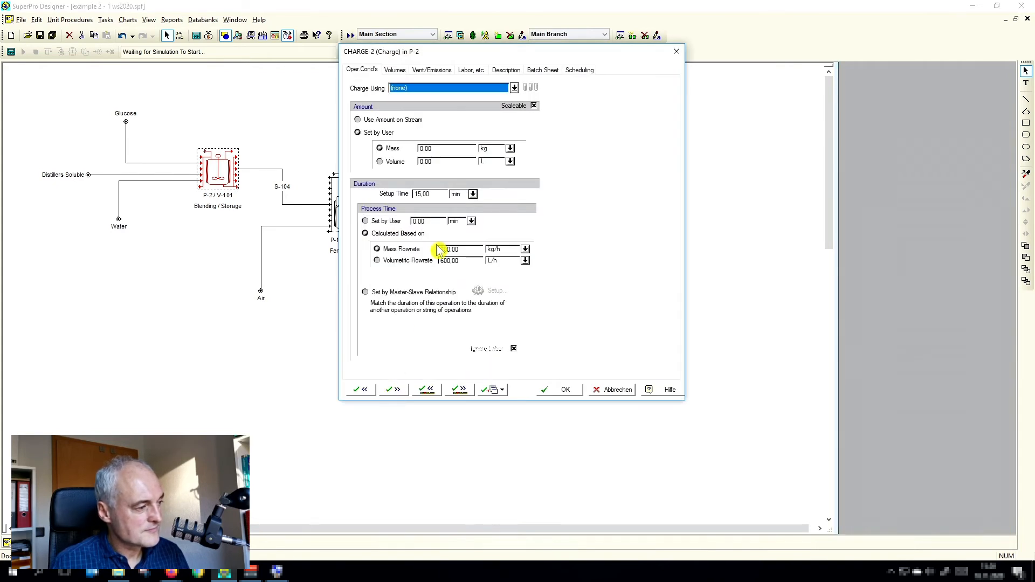
- Set CHARGE-2 of P-2 to charge 1 kg using In #5 : Distillers Soluble, with a user-set process time of 60 min
click(514, 90)
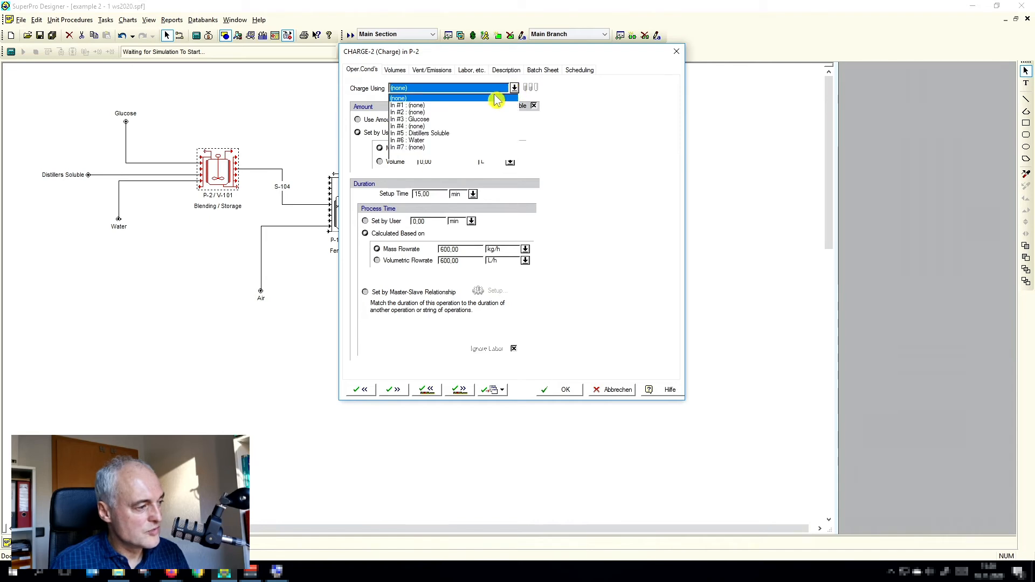
click(449, 139)
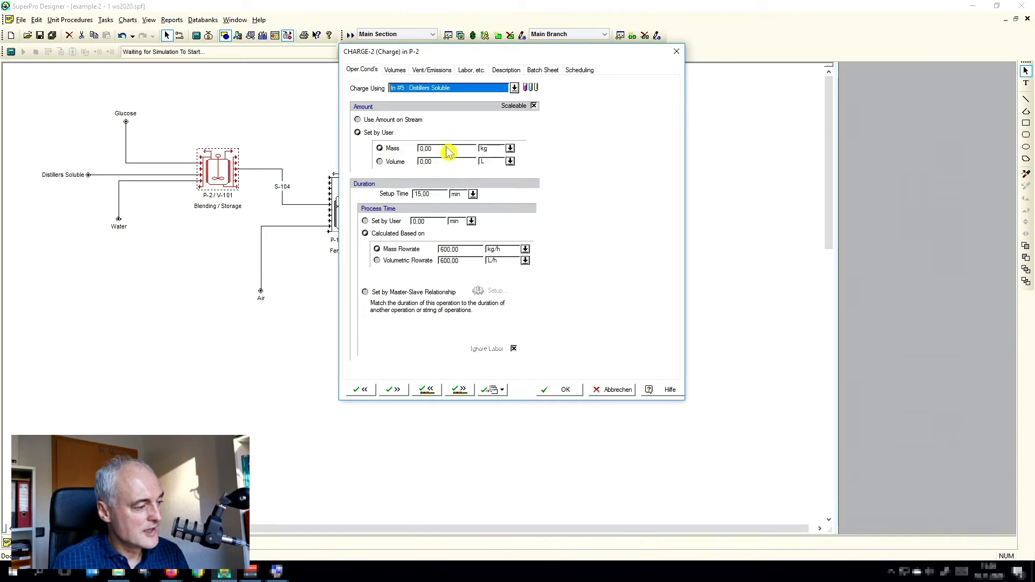
click(441, 150)
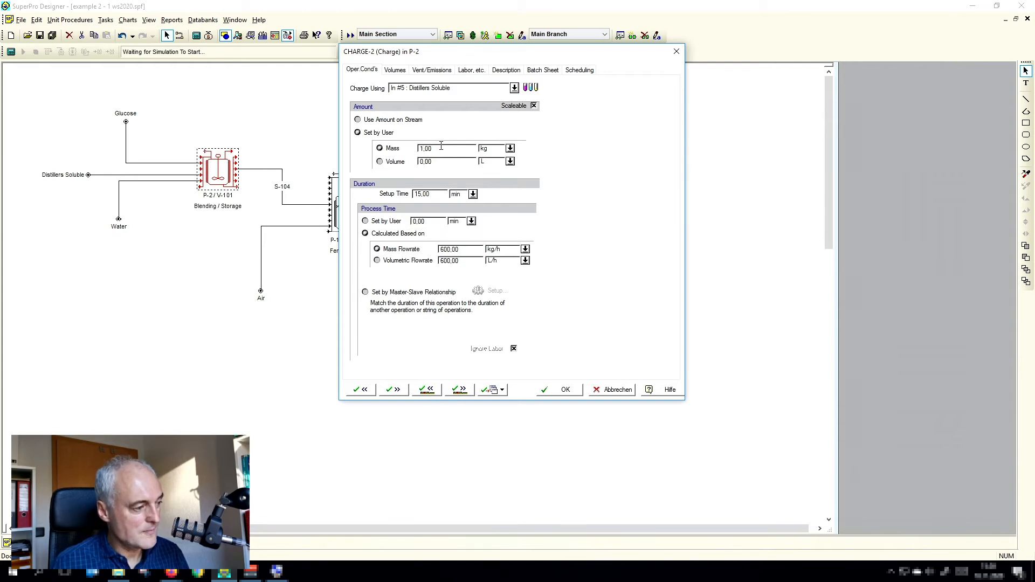
click(384, 222)
click(411, 222)
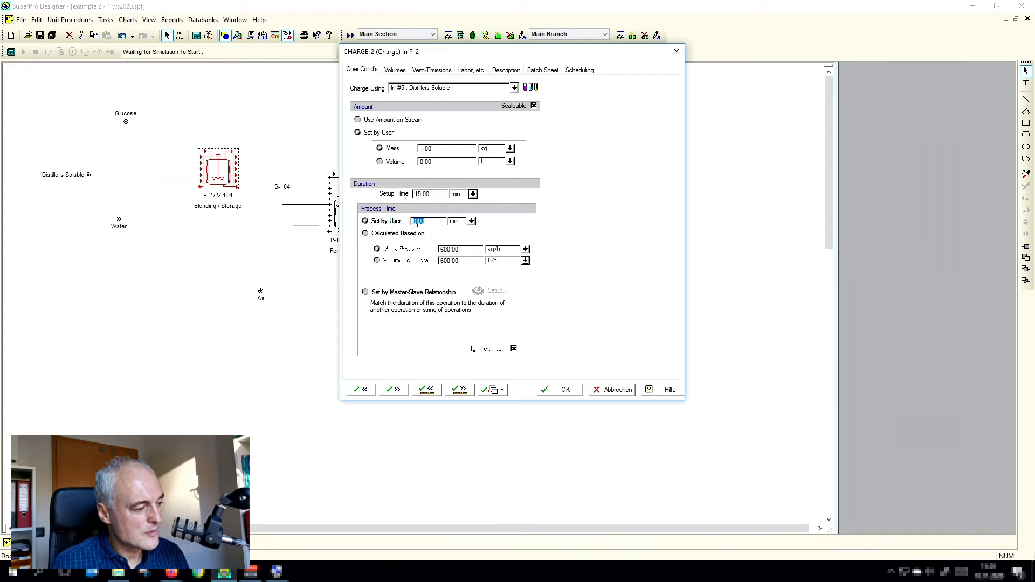
text(6)
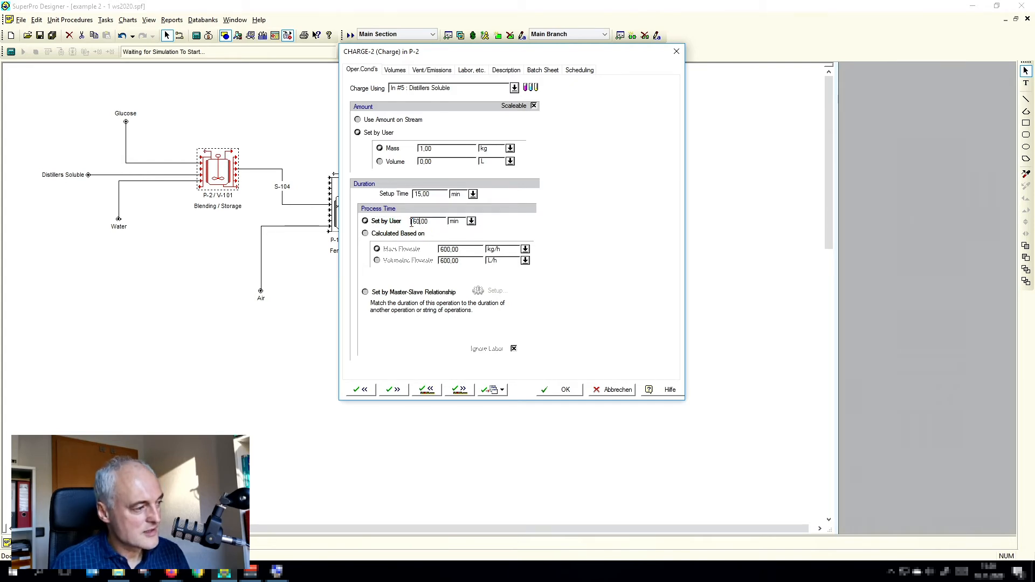
click(371, 394)
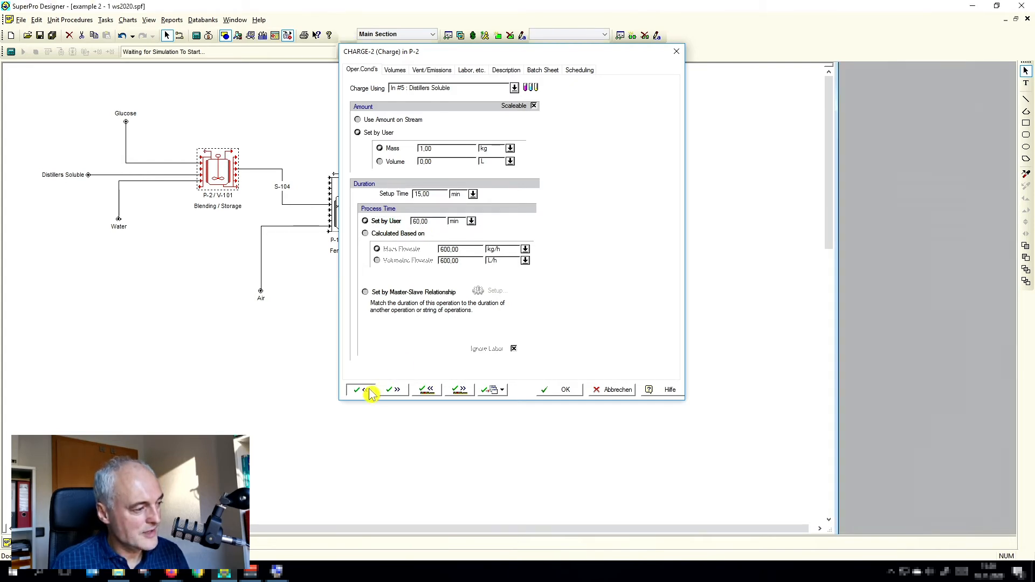
- Give CHARGE-1 of P-2 a user-set process time of 60 min and accept the change
click(394, 223)
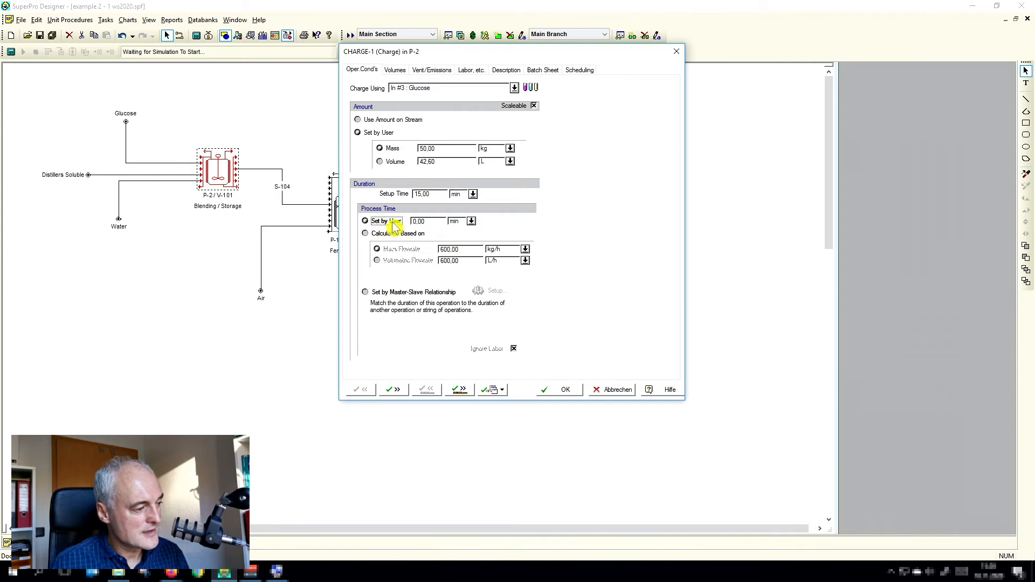
drag(425, 222, 358, 216)
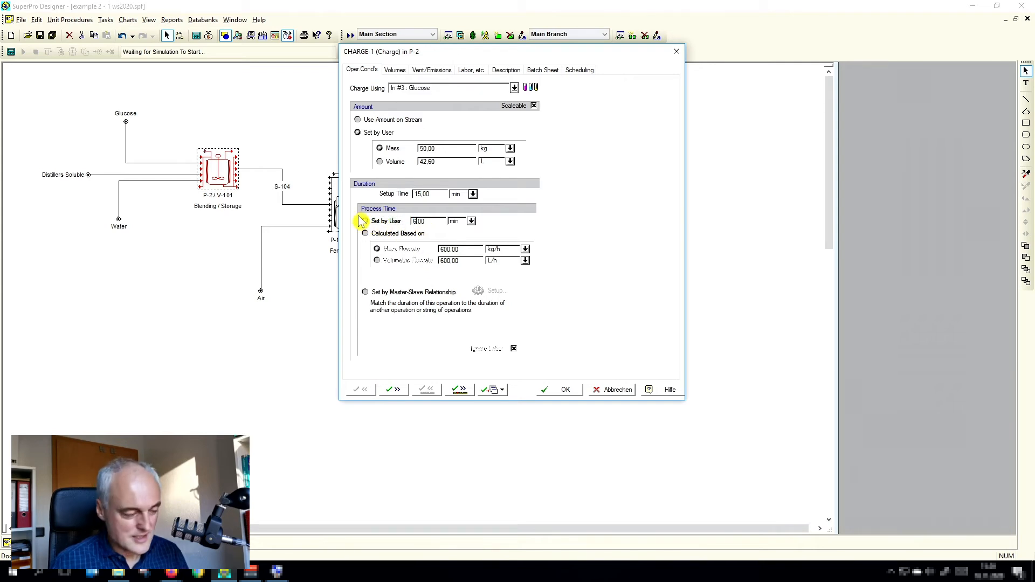
text(60)
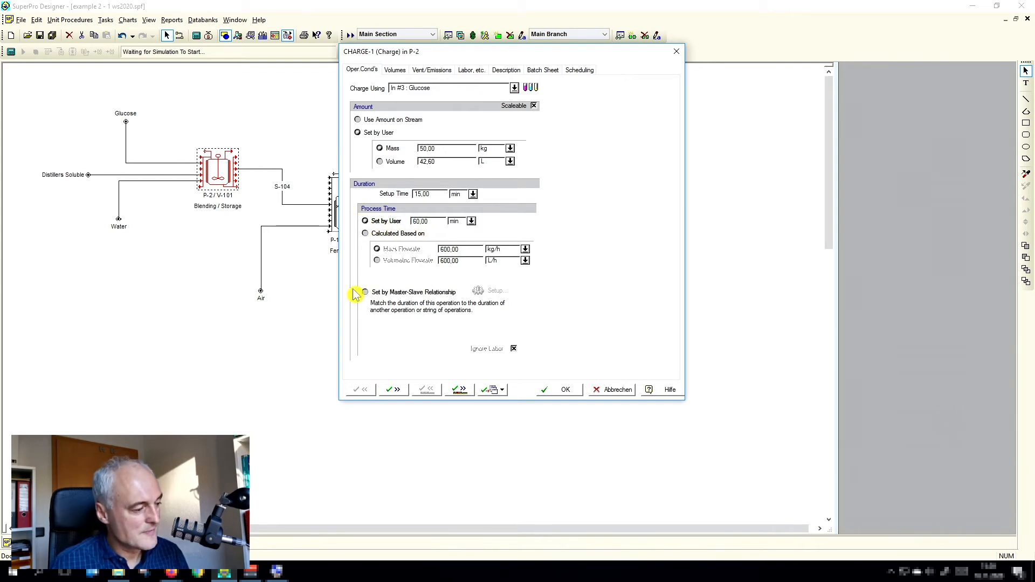
click(394, 390)
- Set CHARGE-3 of P-2 to charge 1500 kg using In #6 : Water, calculating its process time from the volumetric flowrate
click(394, 391)
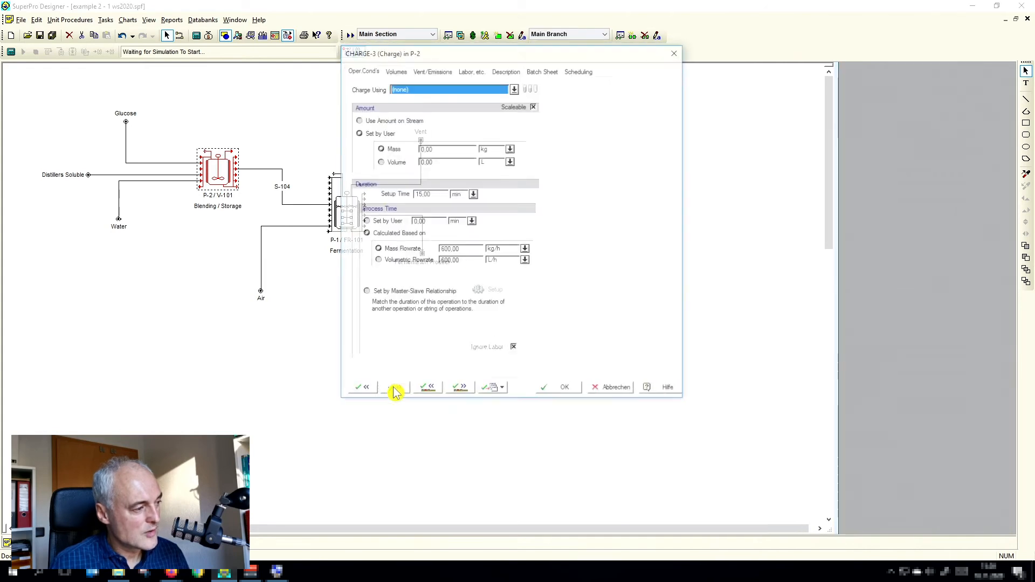
click(514, 88)
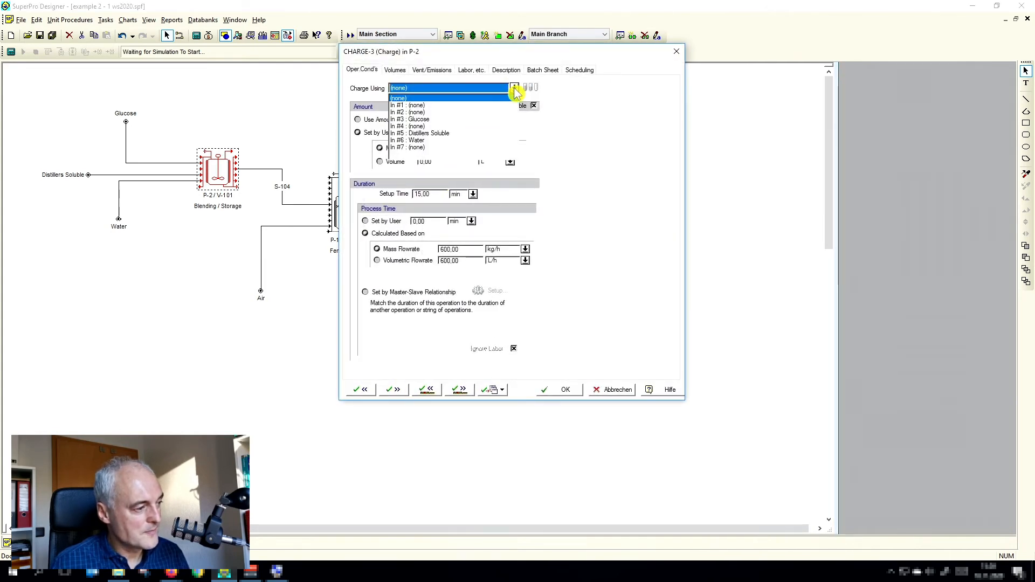
click(439, 140)
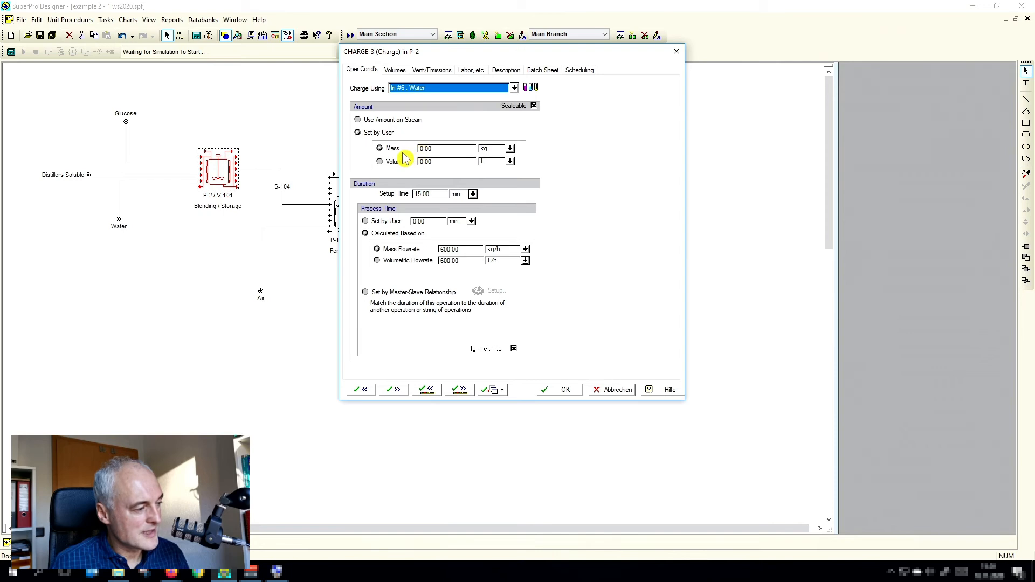
click(430, 150)
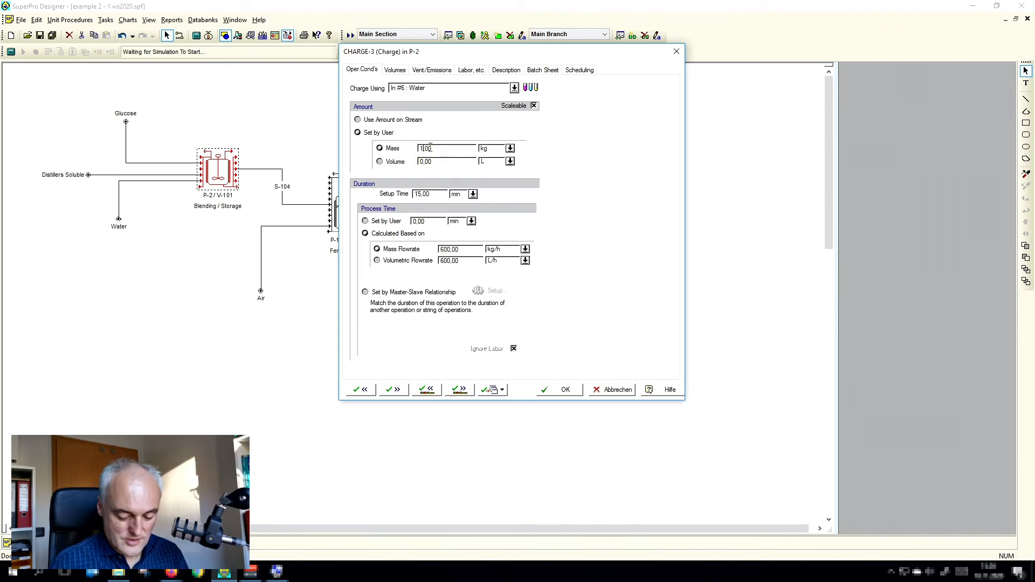
text(1500)
click(377, 261)
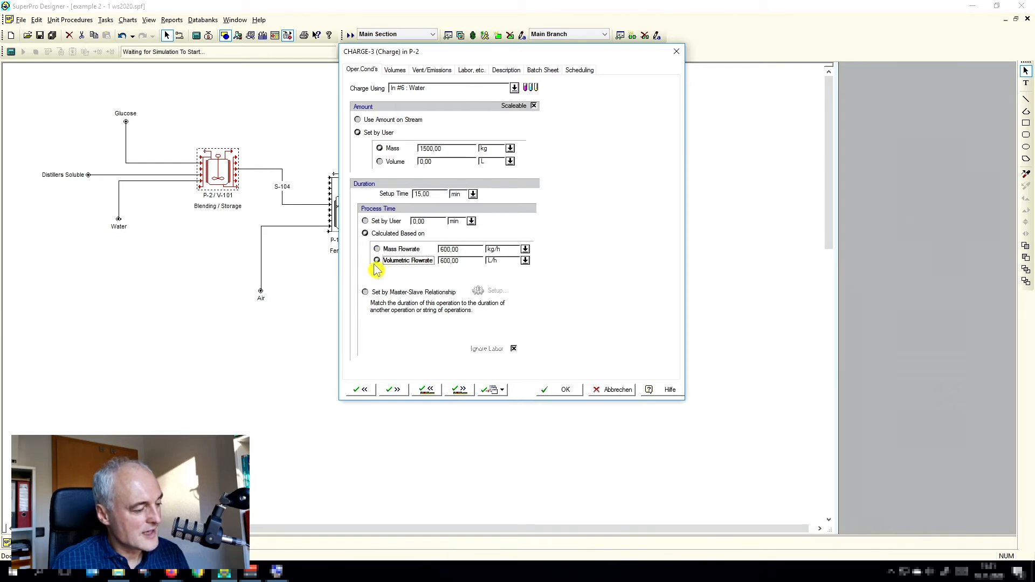
- Set the setup time of AGITATE-1 in P-2 to 60 min and accept the agitation data
click(399, 390)
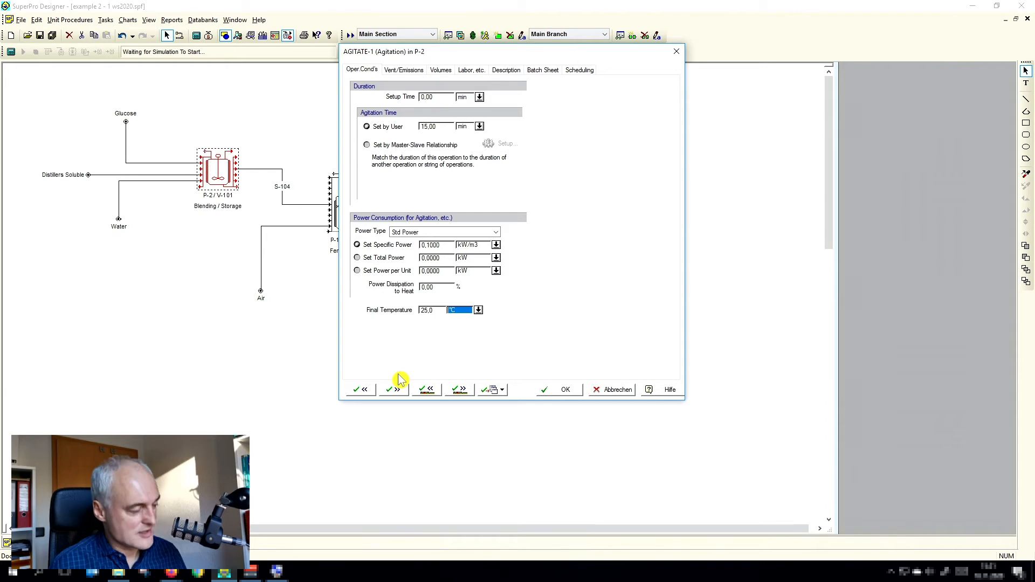
double_click(433, 99)
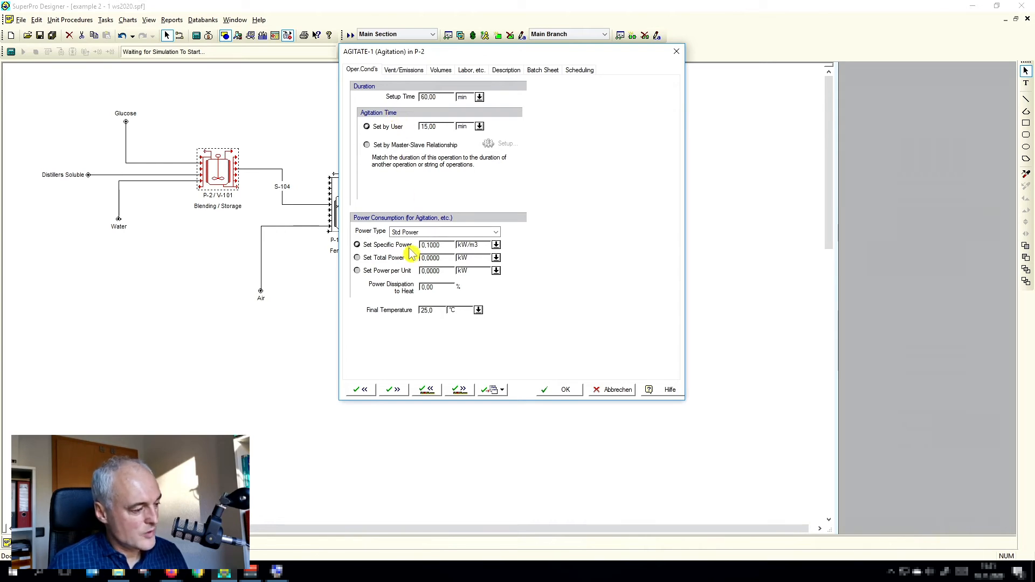
click(393, 391)
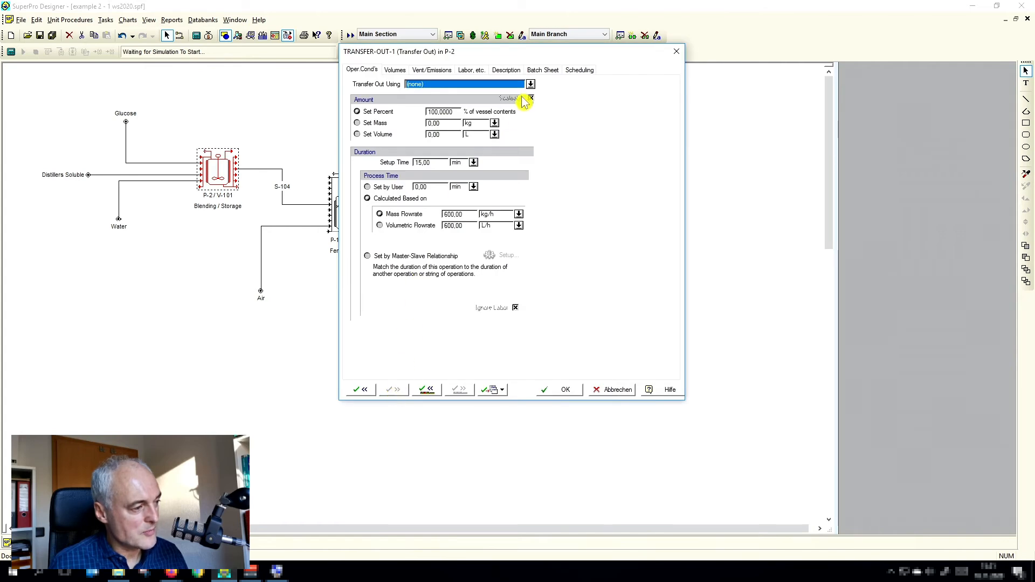
- Set TRANSFER-OUT-1 of P-2 to transfer out using Out #4 : S-104 and open its venting settings
click(532, 84)
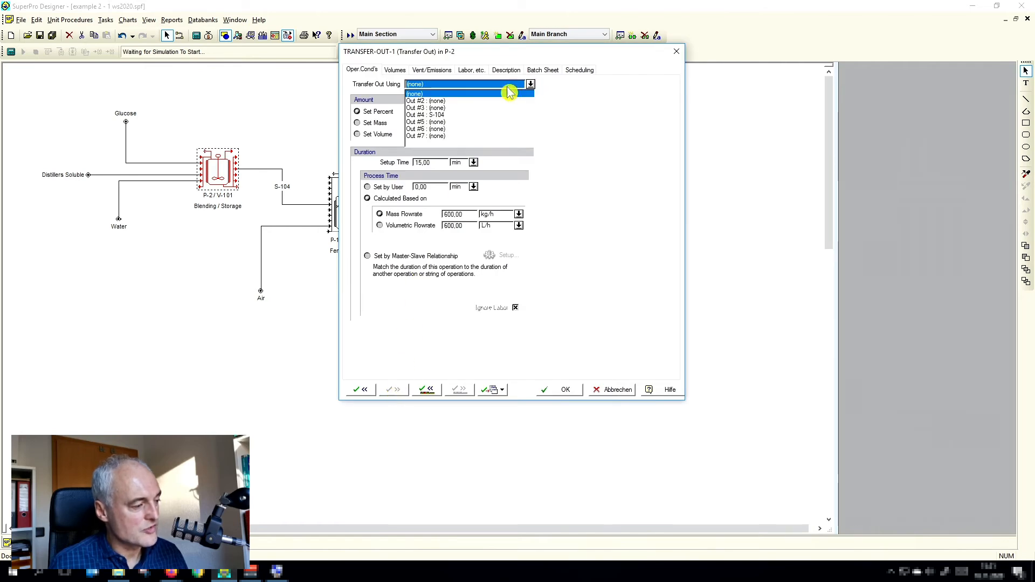
click(436, 115)
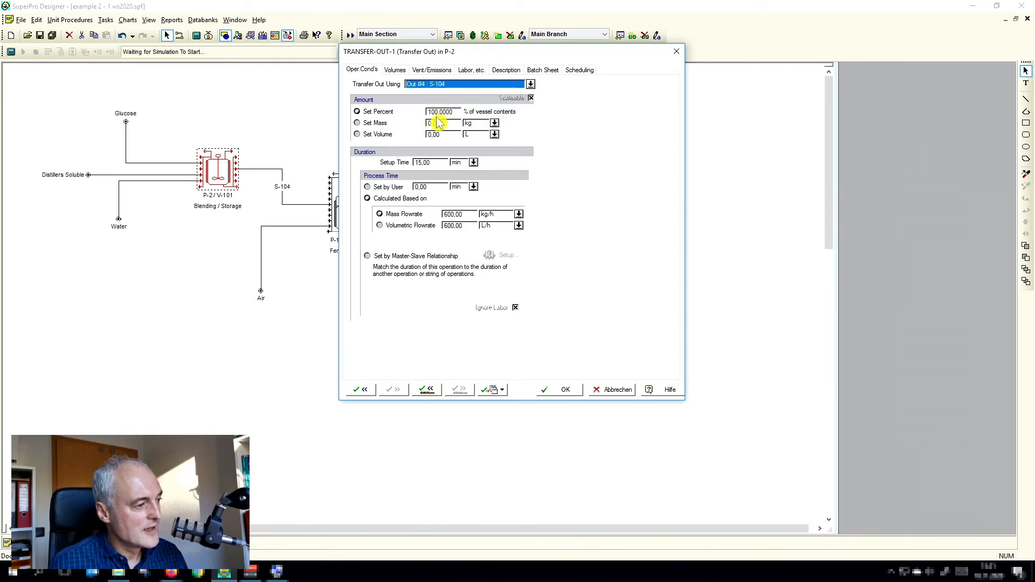
click(434, 72)
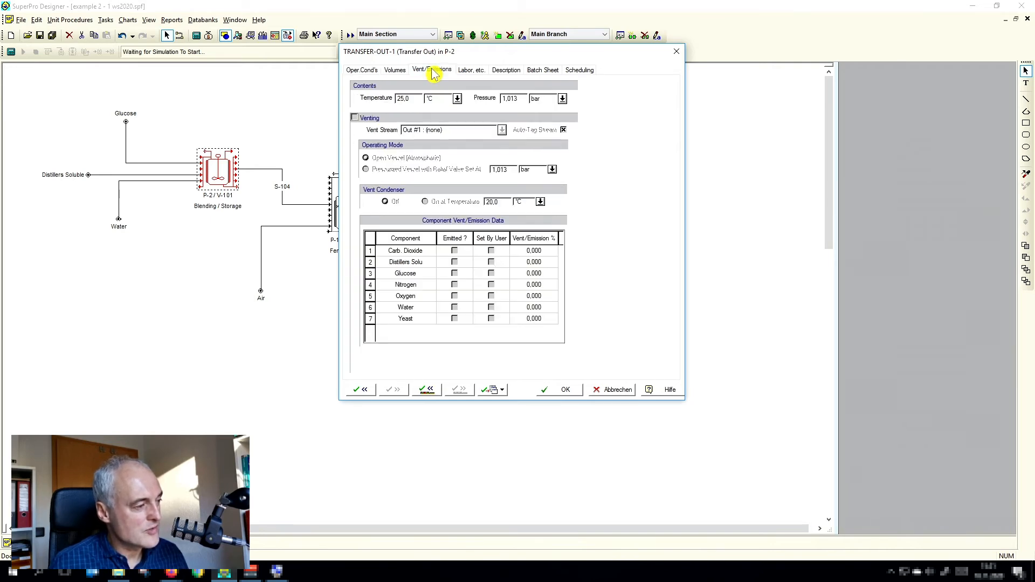
click(363, 125)
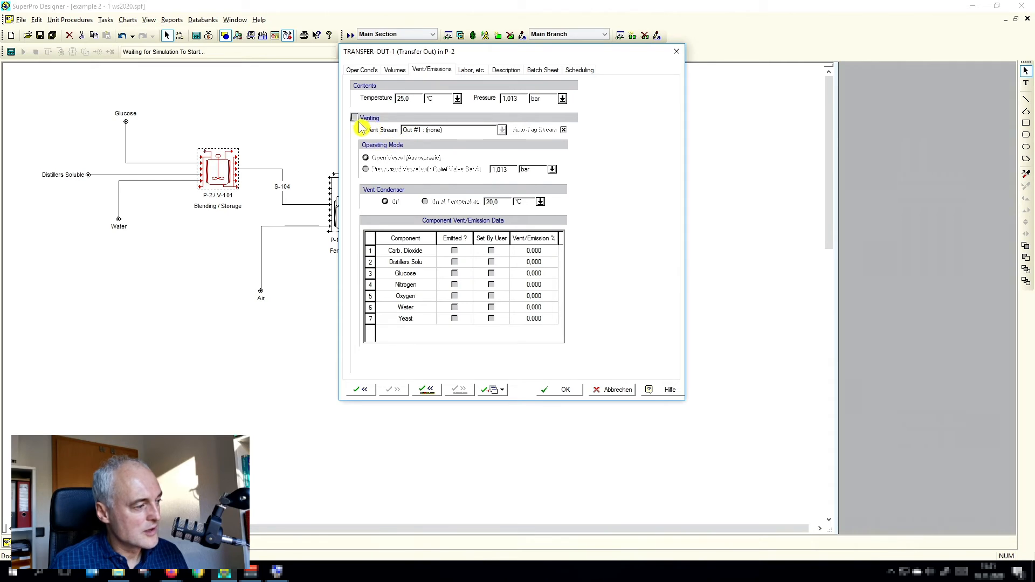
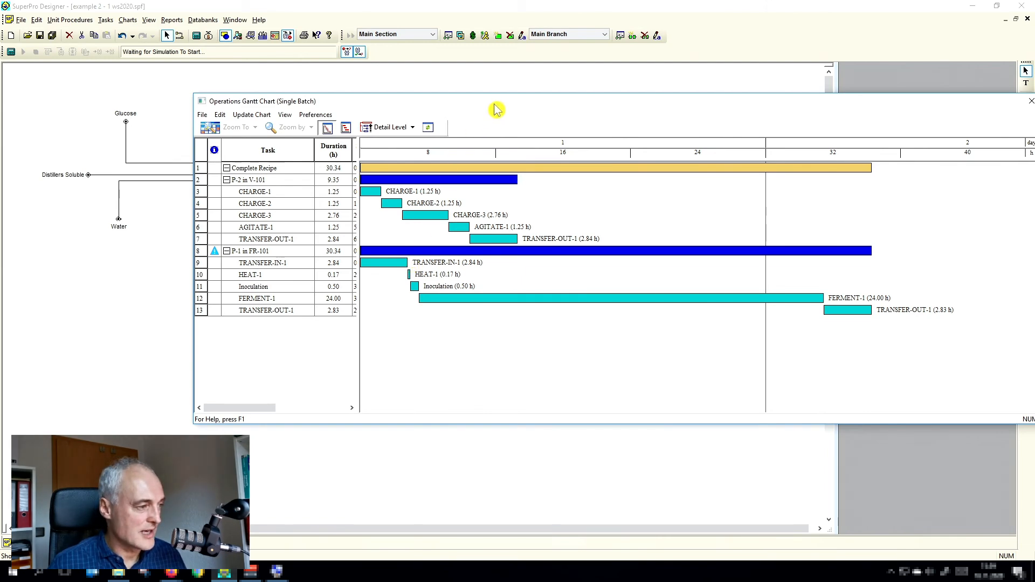
- Close the operations Gantt chart and have the process time of TRANSFER-IN-1 in P-1 set by a master-slave relationship
drag(496, 108, 323, 122)
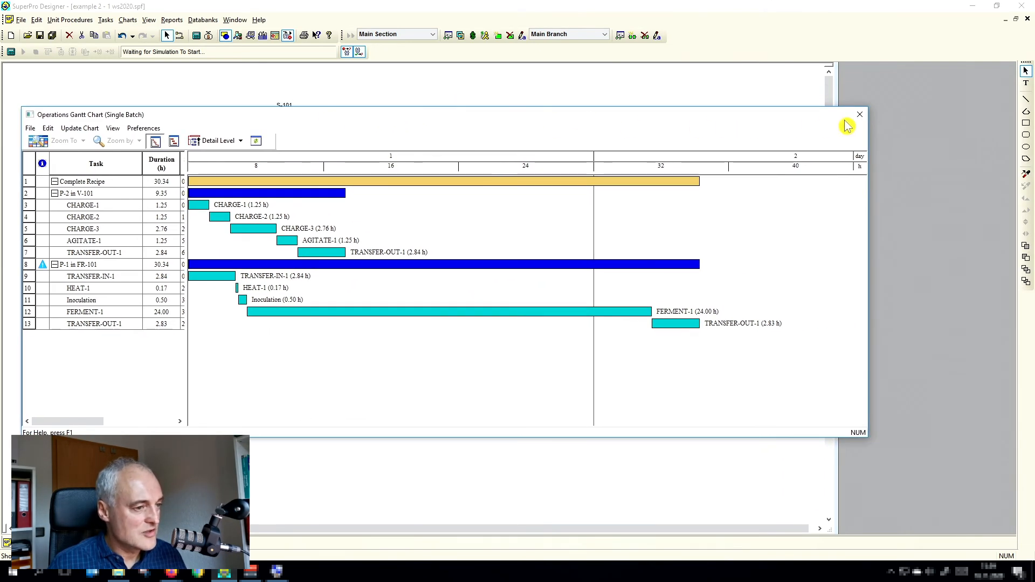
click(860, 114)
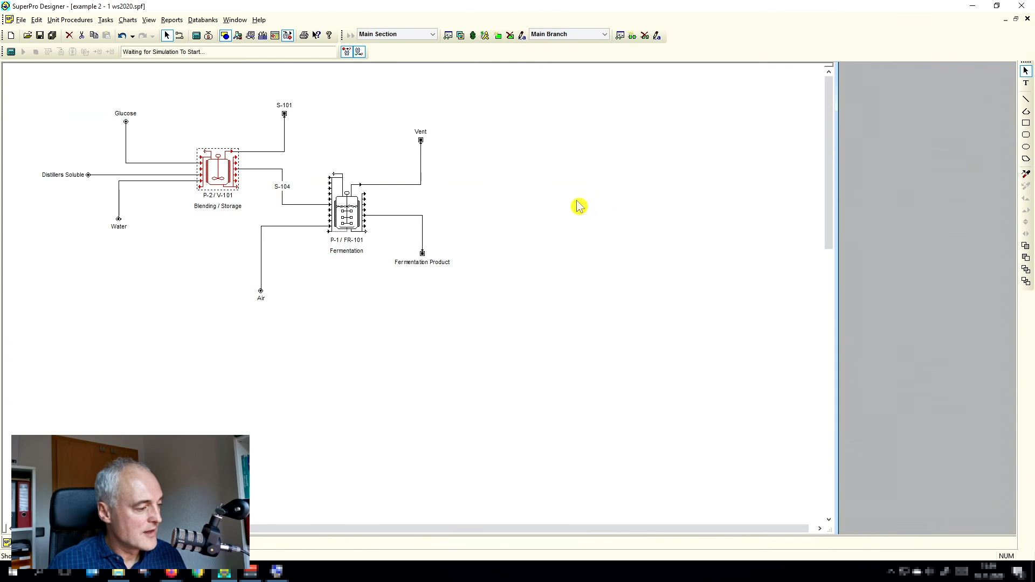
right_click(350, 217)
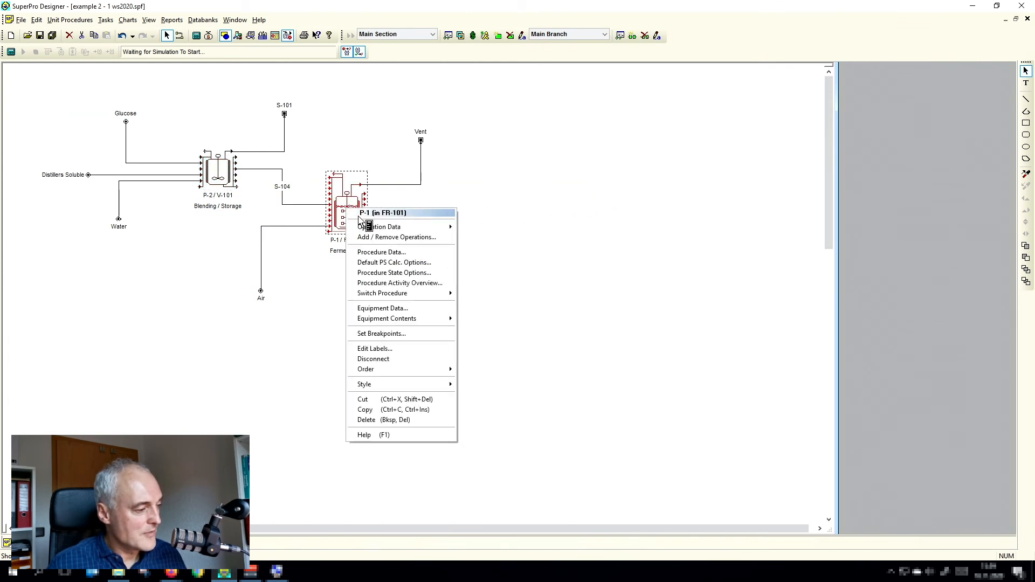
mouse_move(372, 227)
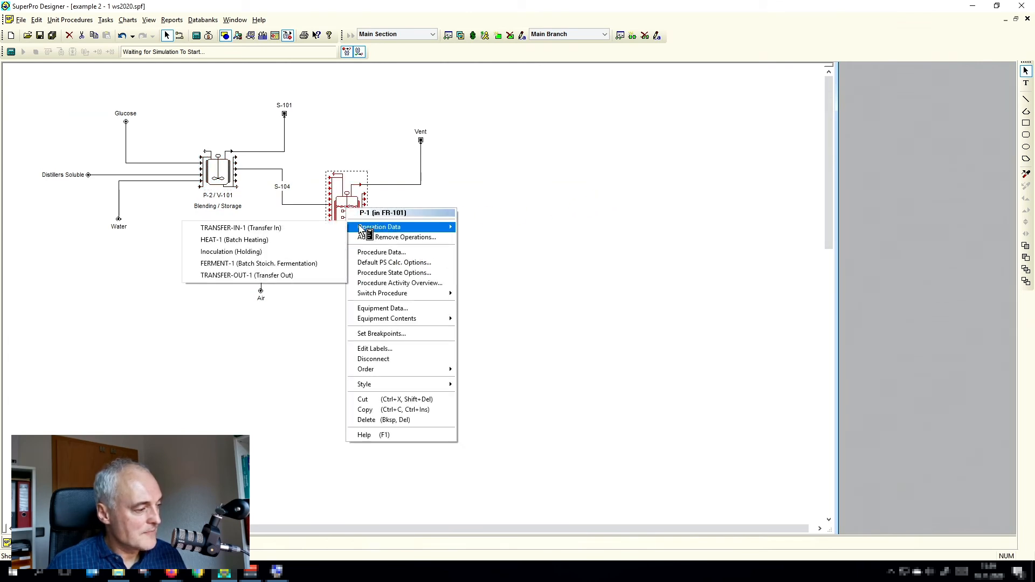
click(322, 227)
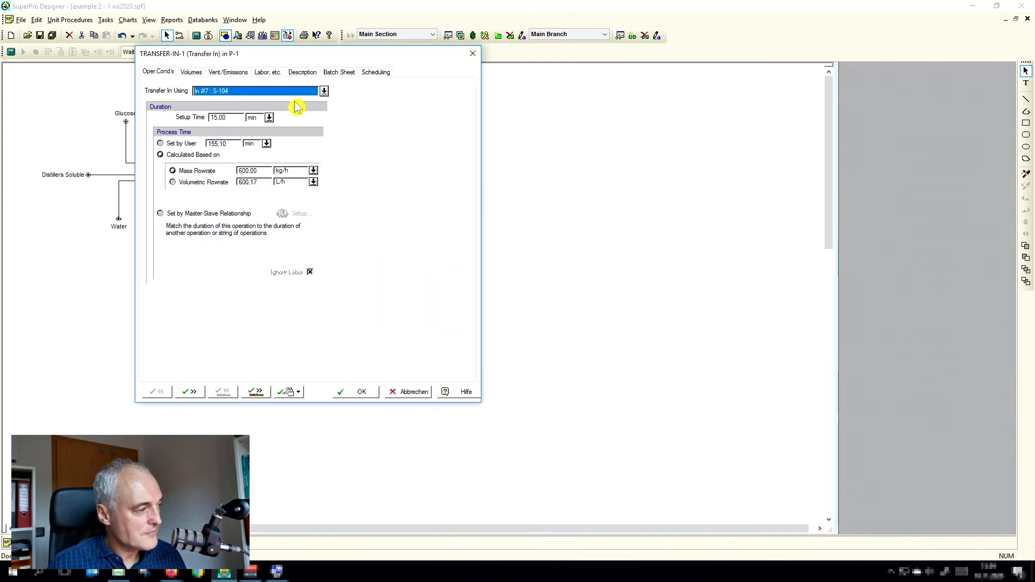
drag(289, 57, 424, 79)
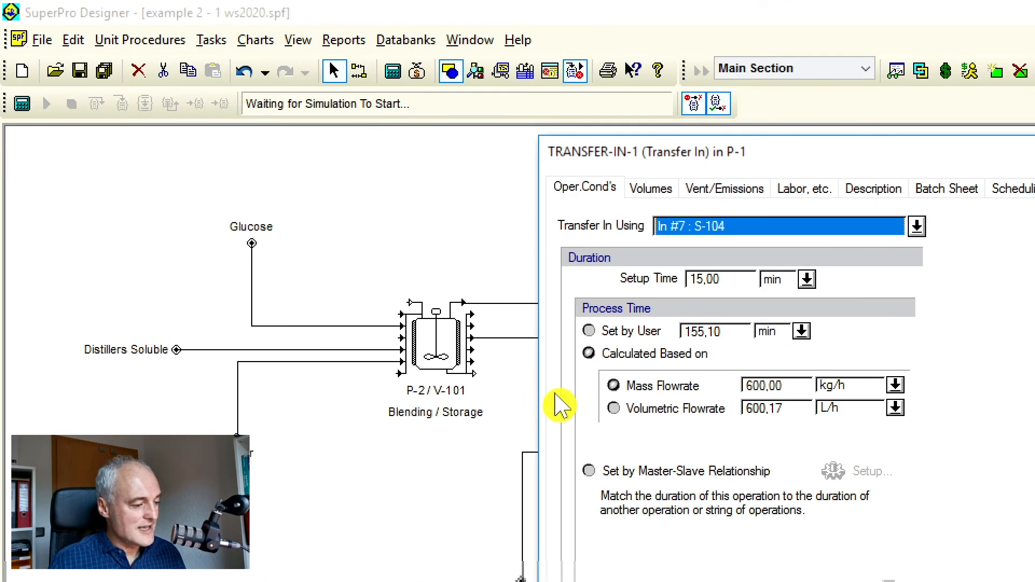
drag(659, 153, 461, 31)
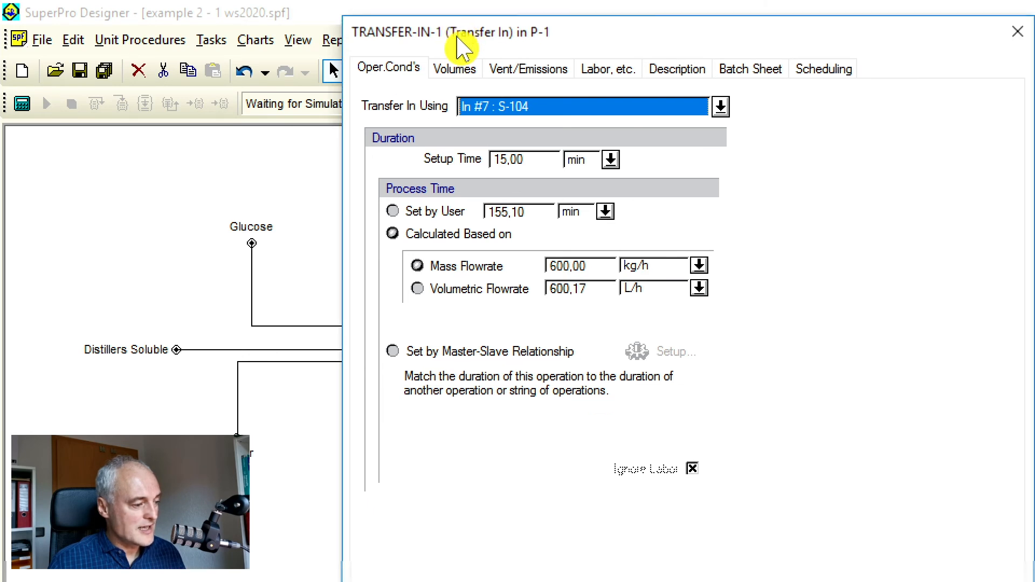
click(392, 352)
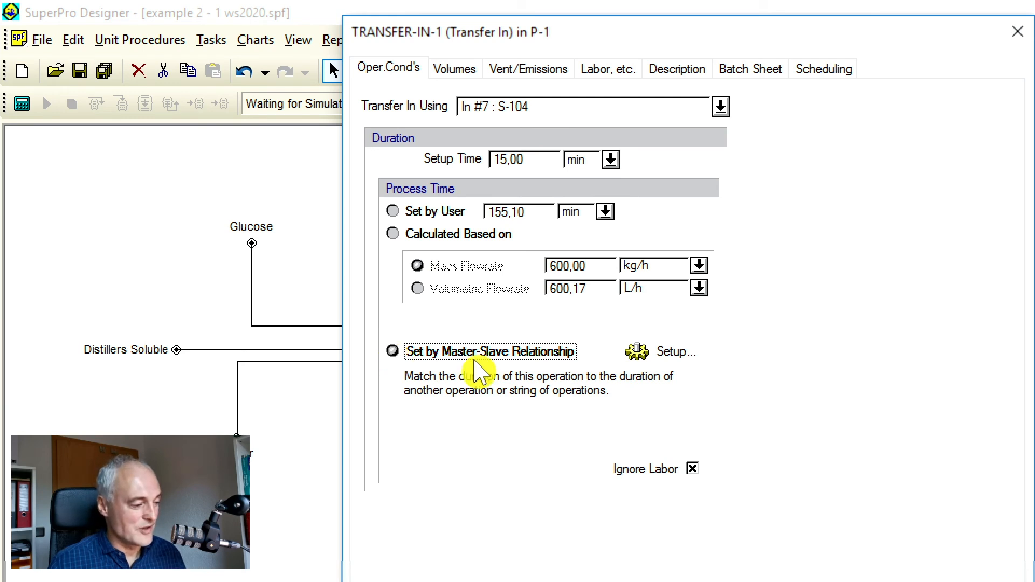
- Match the duration of TRANSFER-IN-1 to the single master operation TRANSFER-OUT-1 of another procedure, P-2 (in V-101)
click(646, 360)
drag(590, 118, 576, 29)
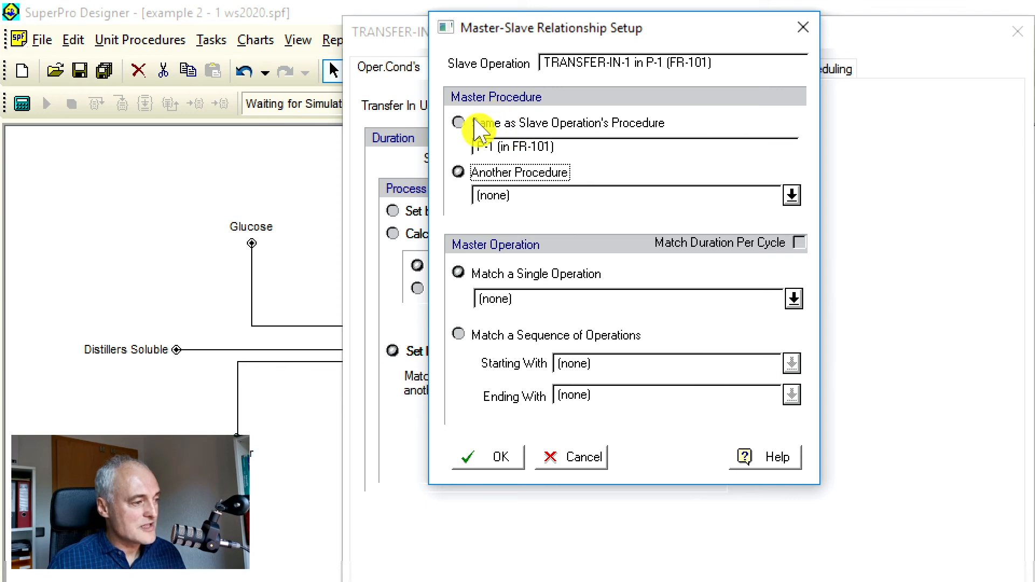
click(457, 172)
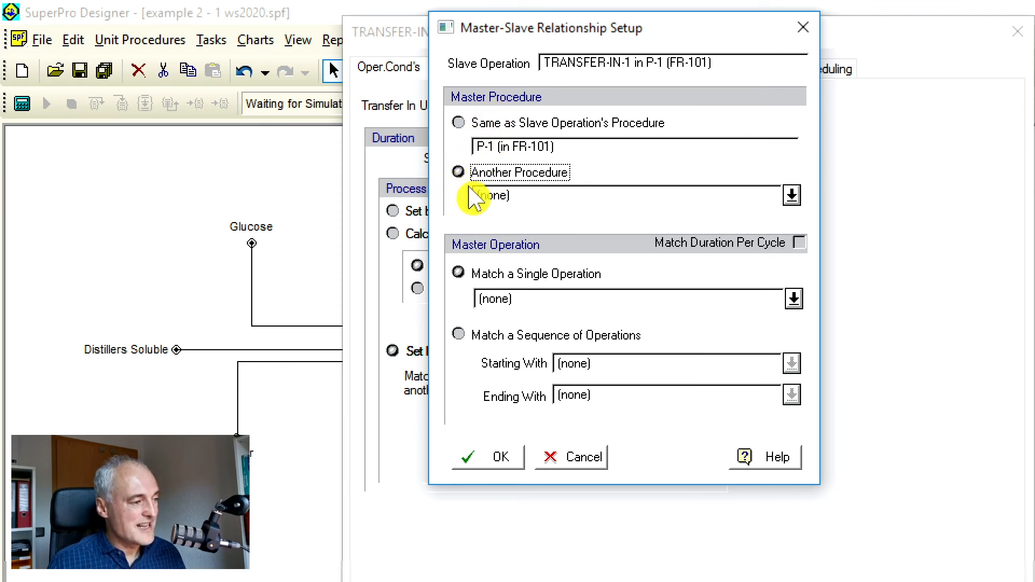
click(792, 197)
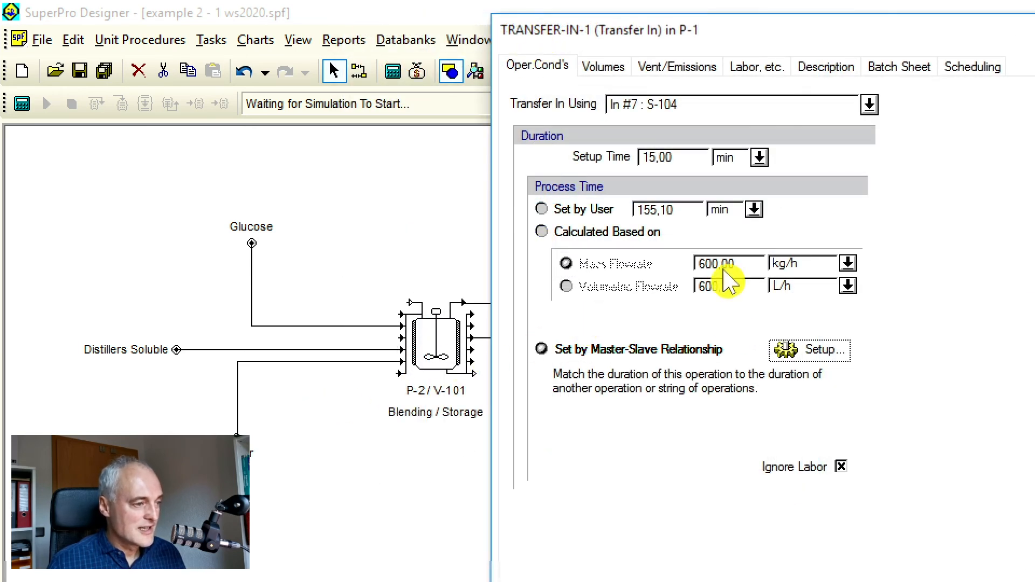
click(812, 351)
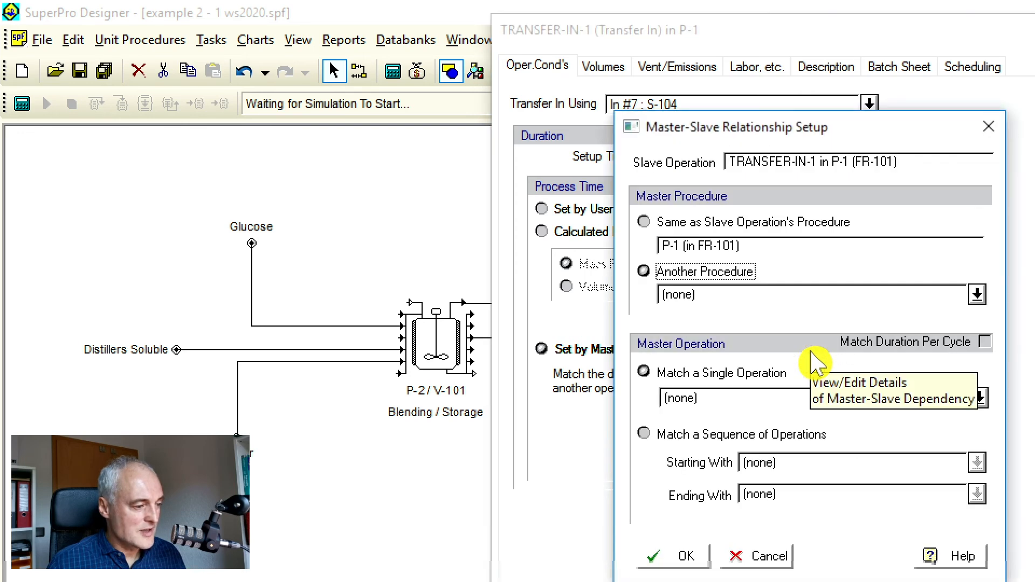
click(977, 296)
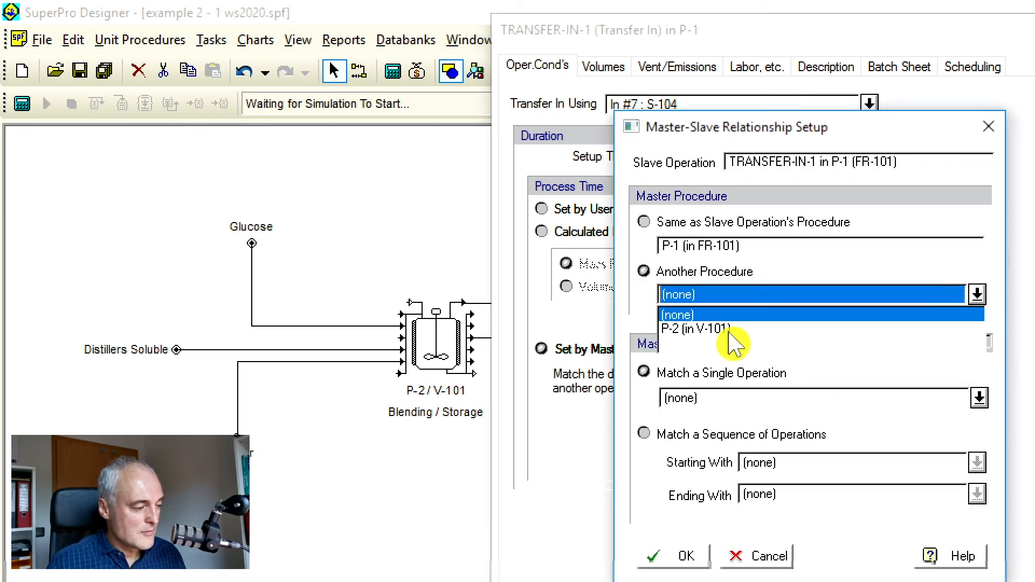
click(705, 330)
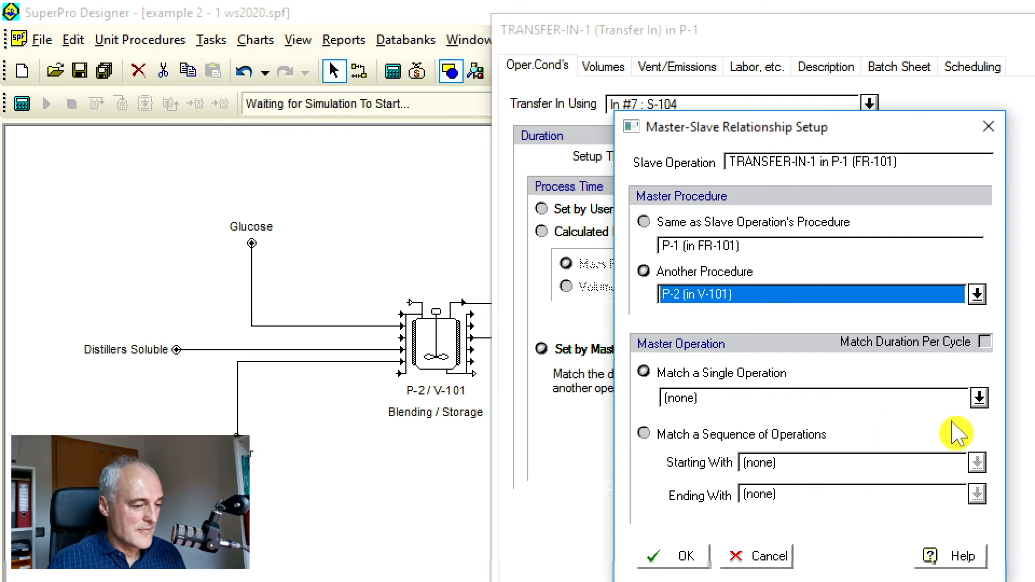
click(977, 399)
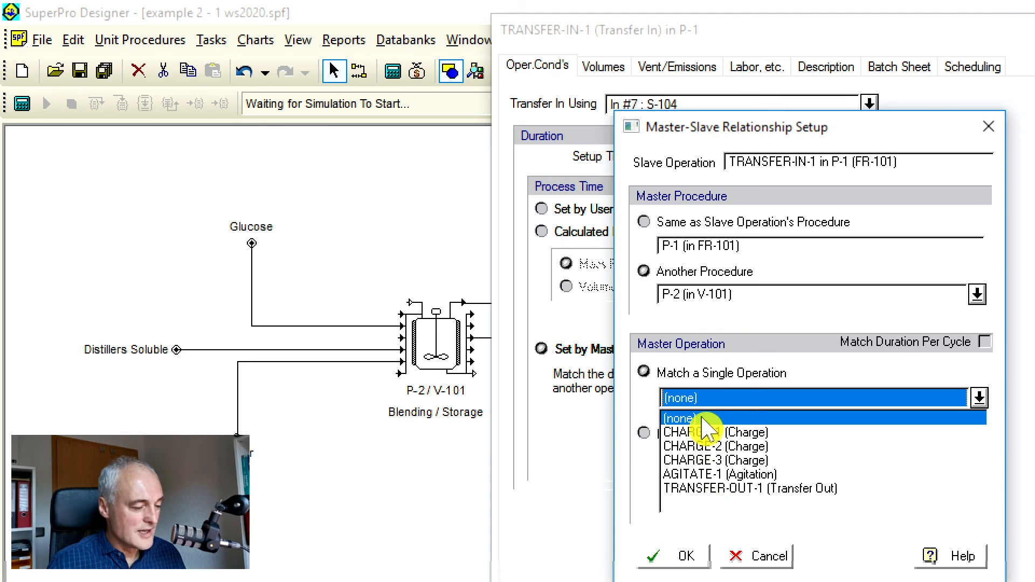
click(705, 486)
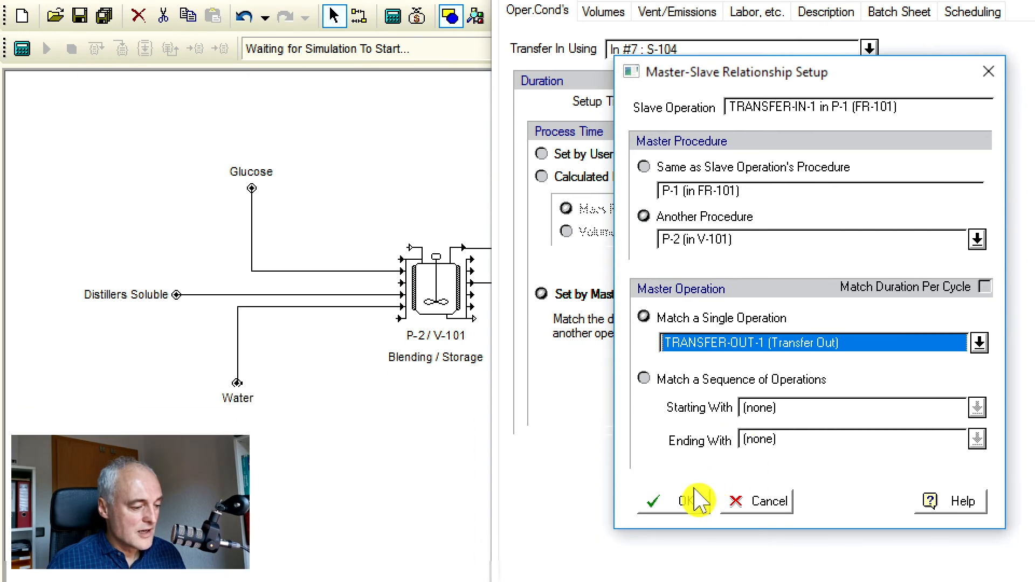
click(695, 557)
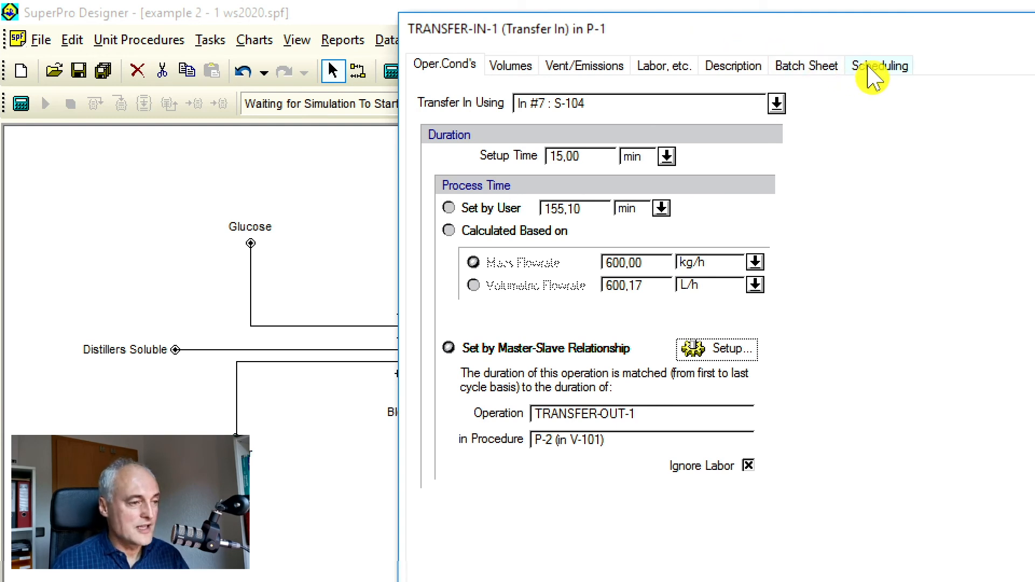
- Schedule TRANSFER-IN-1 relative to an operation in another procedure, referencing the start of TRANSFER-OUT-1 in P-2 (in V-101)
click(872, 67)
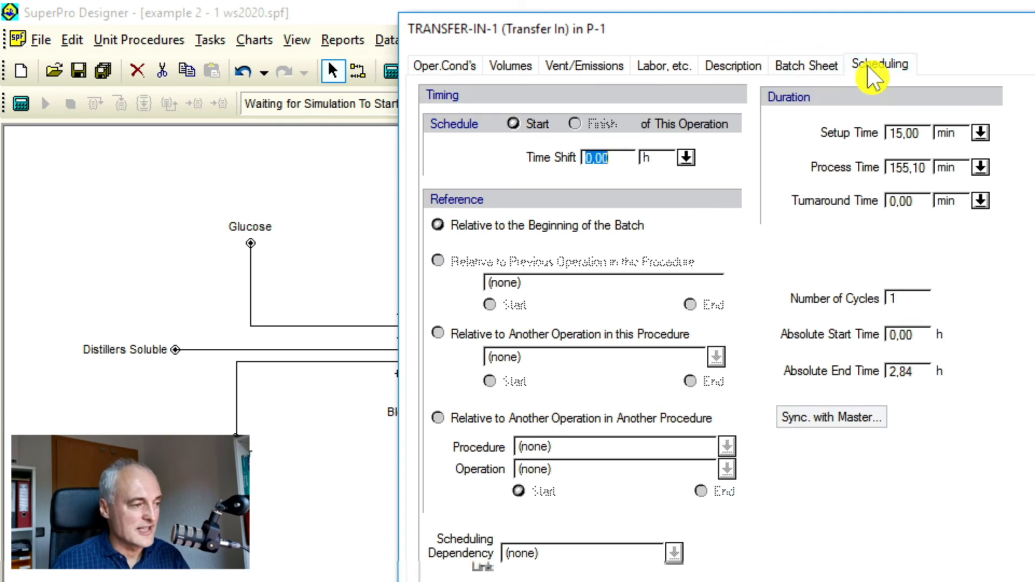
drag(836, 35, 811, 38)
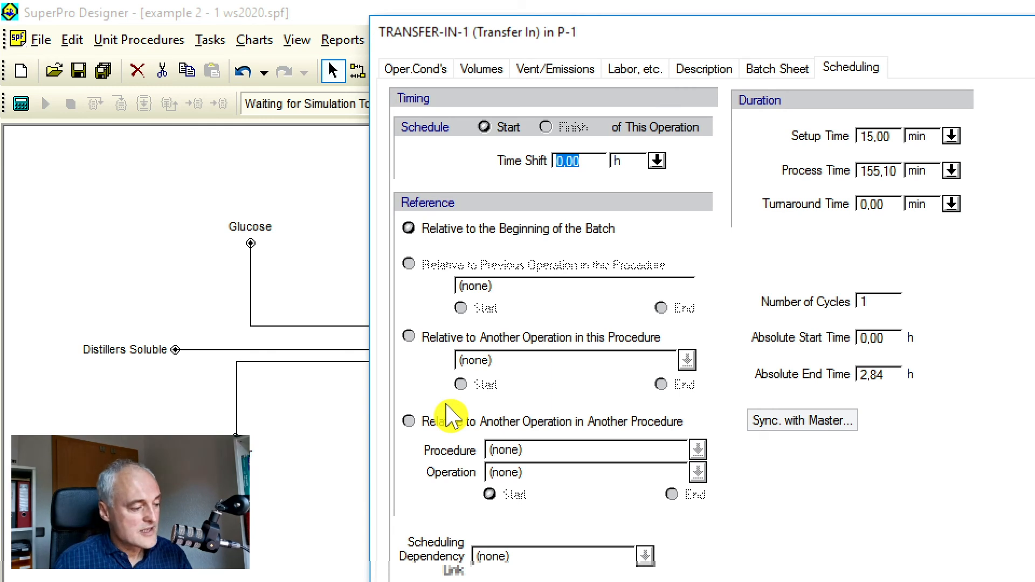
click(411, 424)
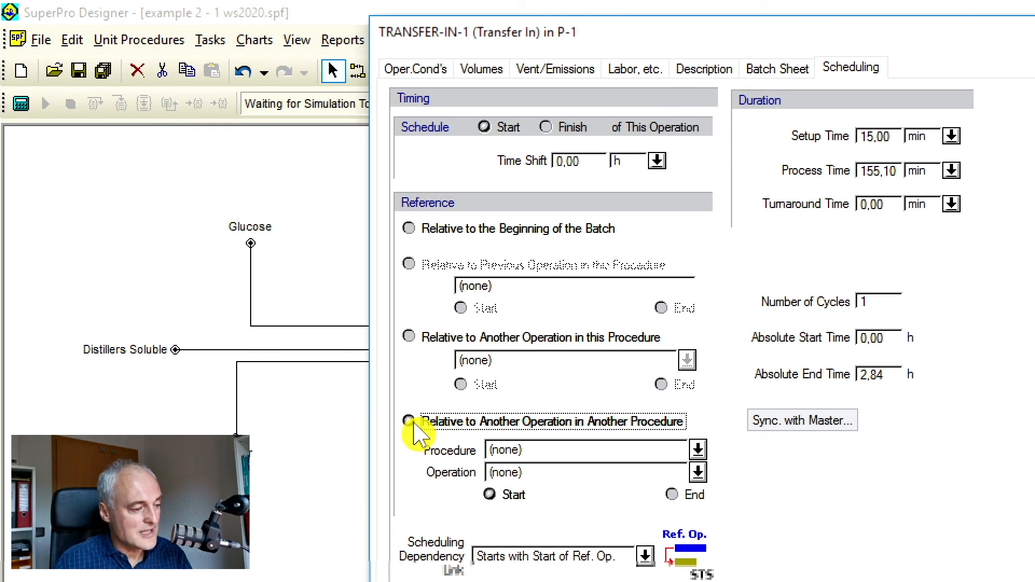
drag(686, 39, 688, 27)
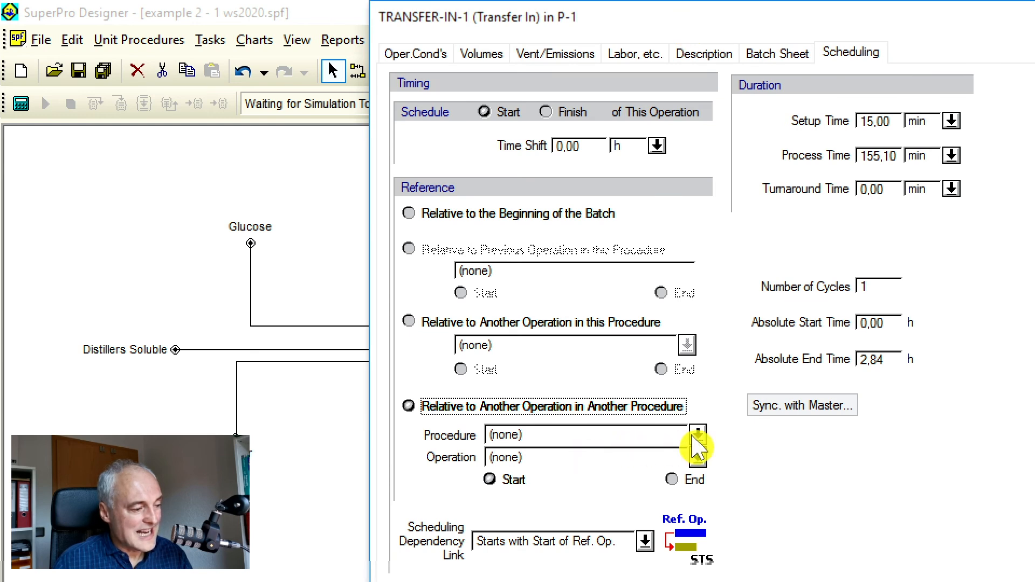
drag(626, 11, 752, 33)
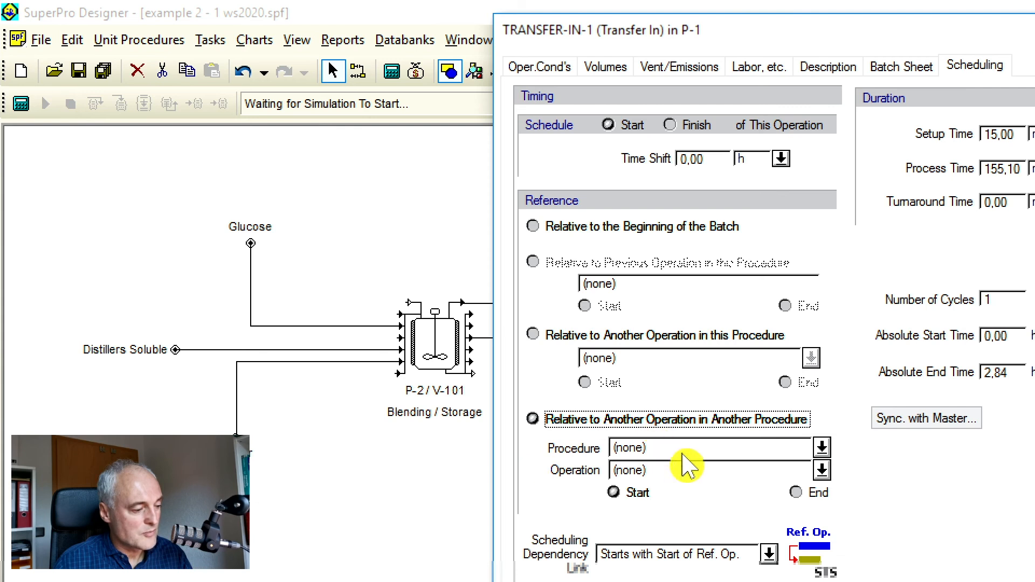
click(820, 448)
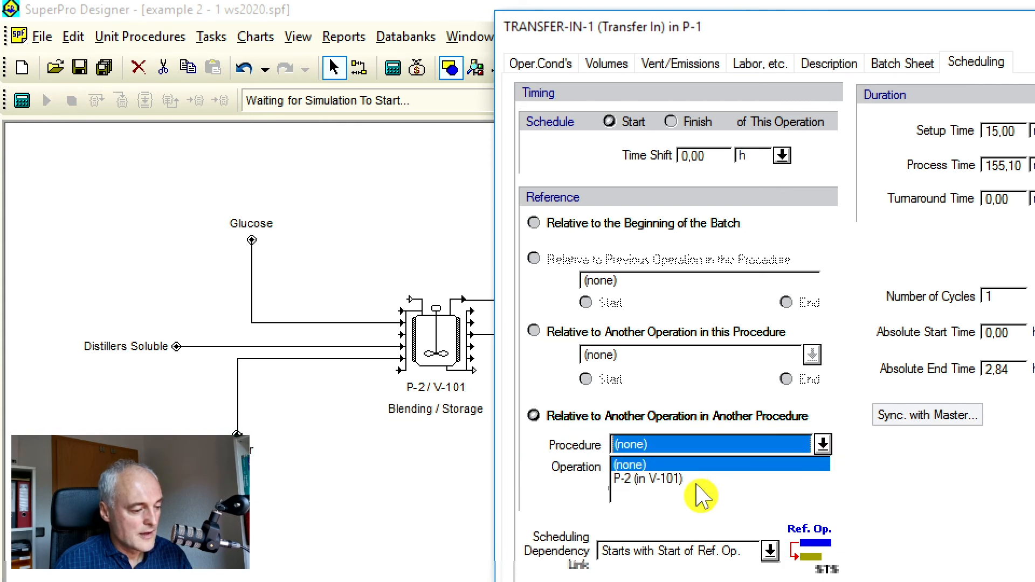
click(695, 484)
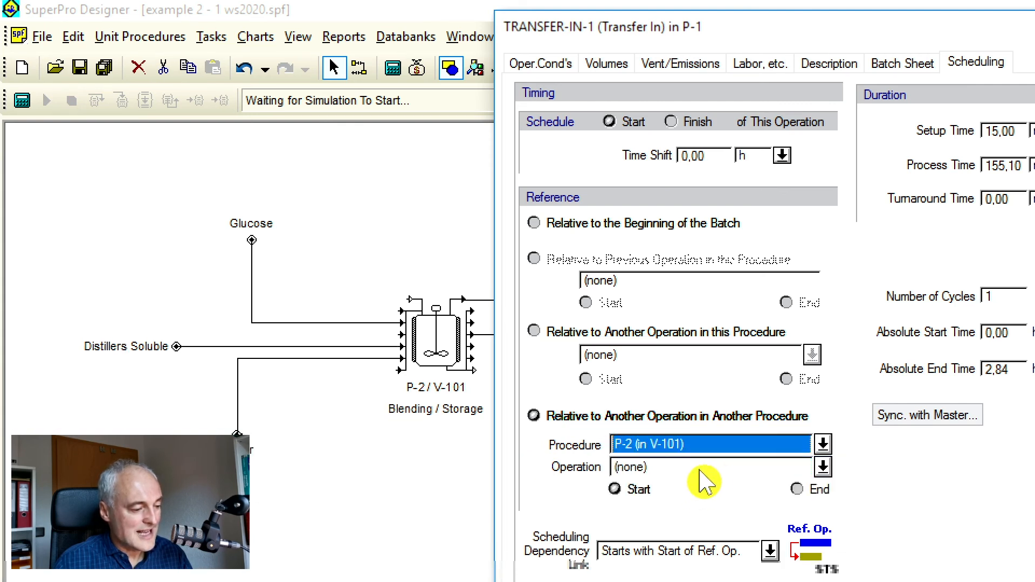
click(823, 467)
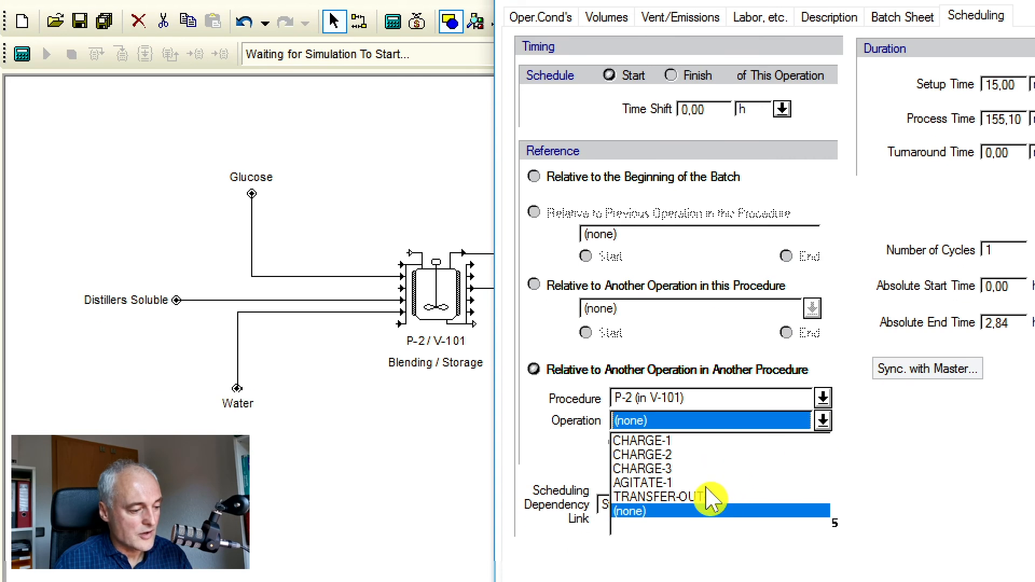
click(706, 513)
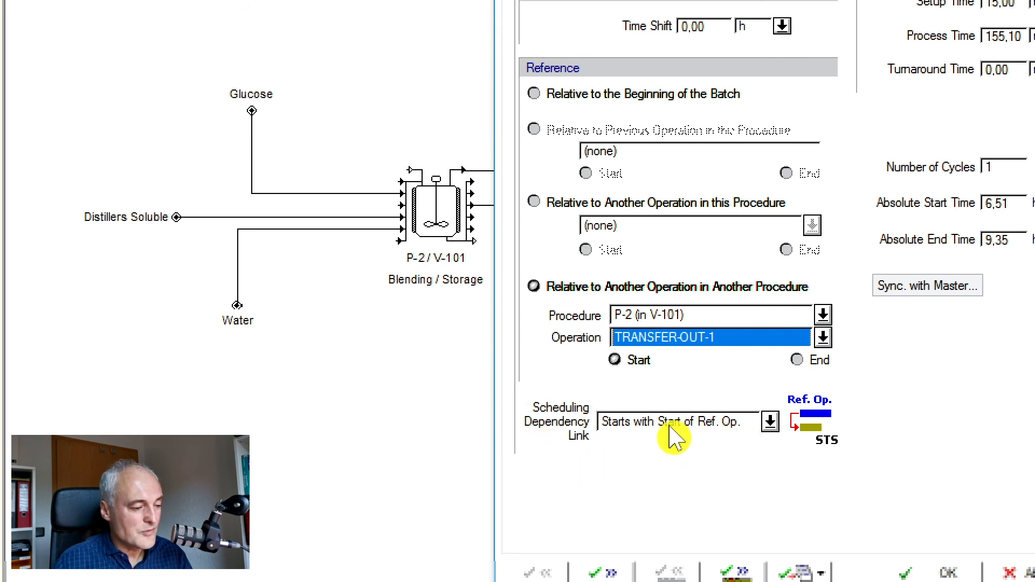
- Keep the scheduling dependency link at Starts with Start of Ref. Op. and accept the TRANSFER-IN-1 data
click(770, 421)
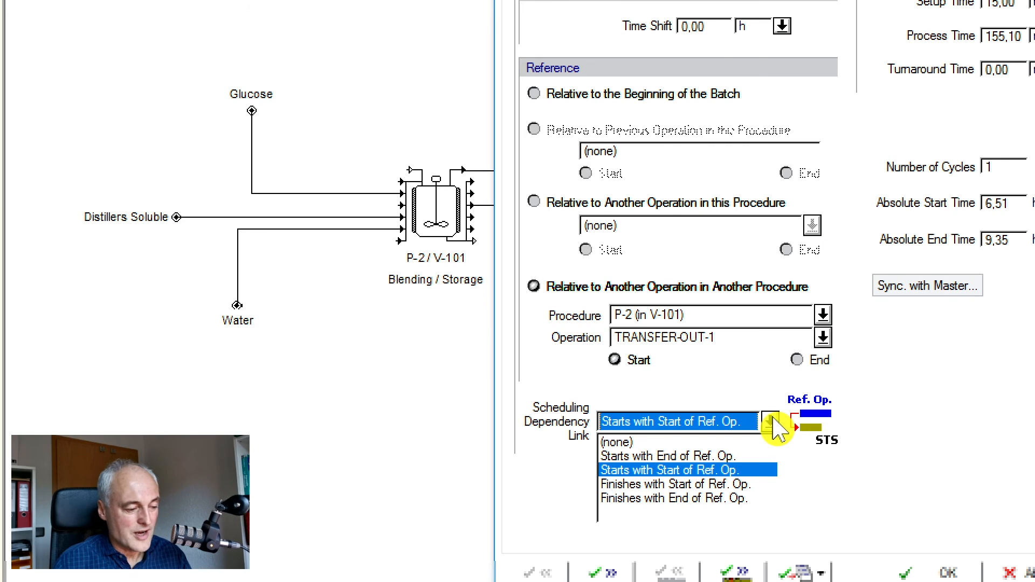
click(772, 423)
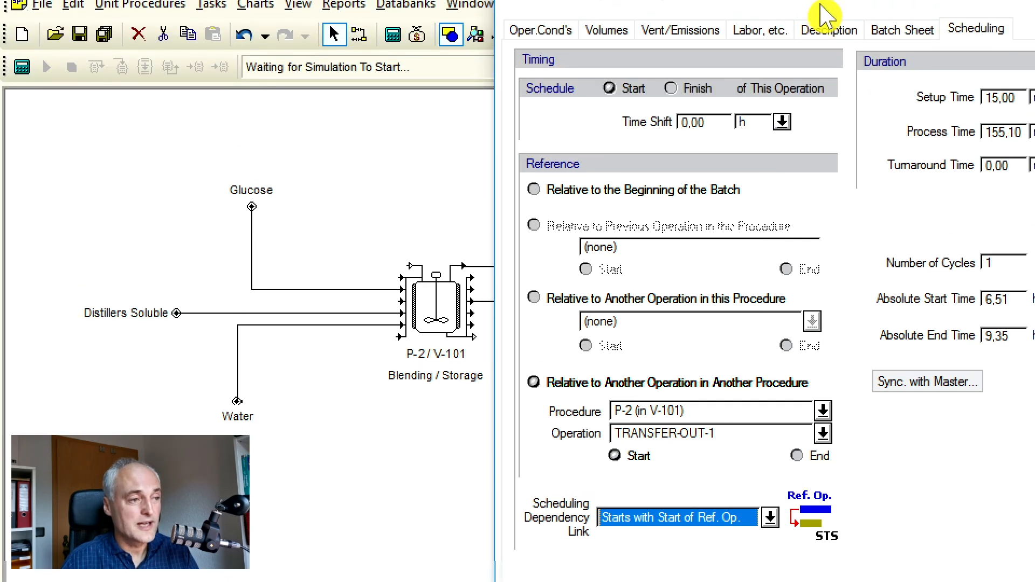
drag(817, 7, 615, 48)
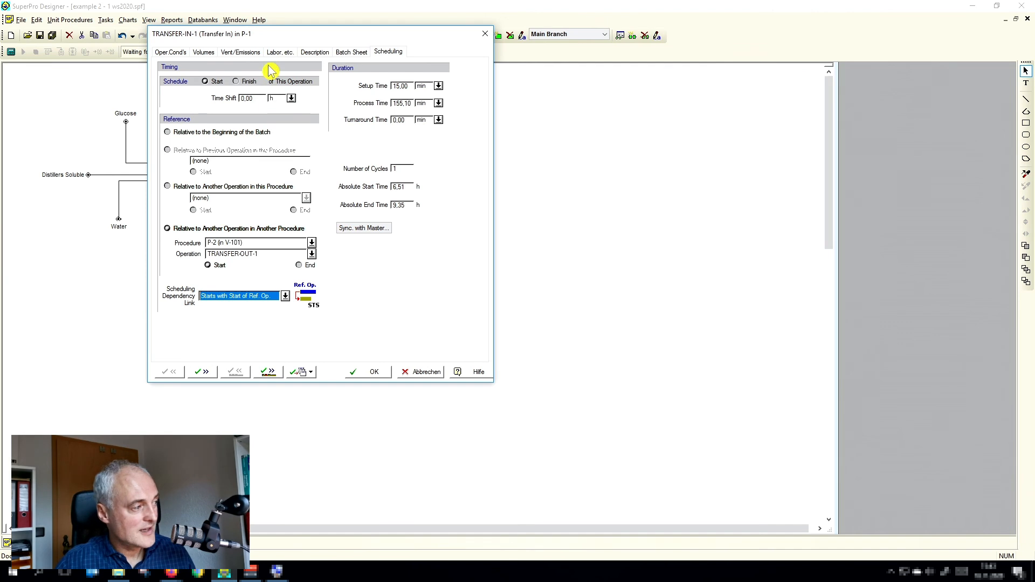
drag(261, 39, 434, 62)
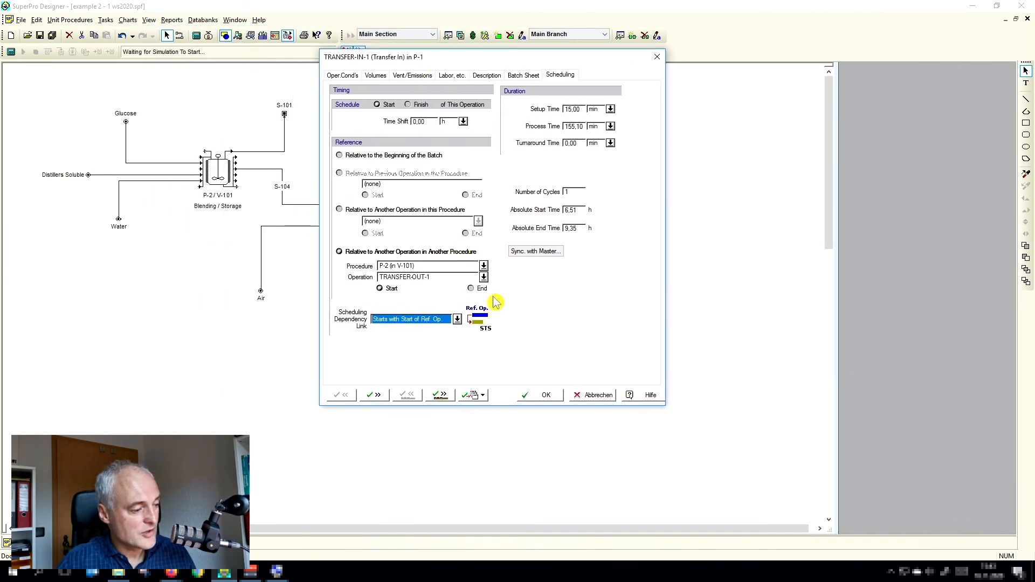
click(534, 398)
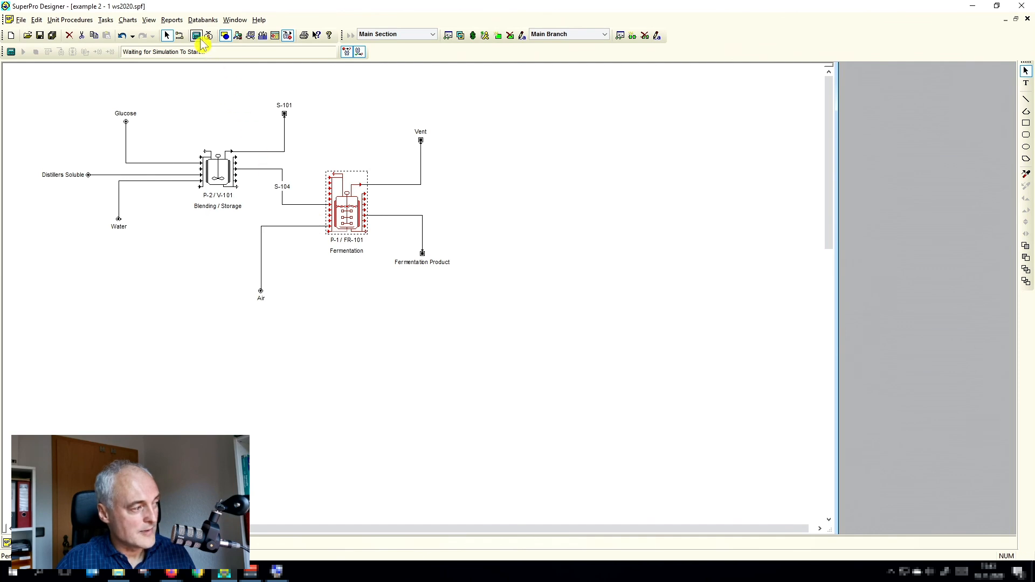
- Solve the mass and energy balances and check the composition of the Fermentation Product stream
click(197, 36)
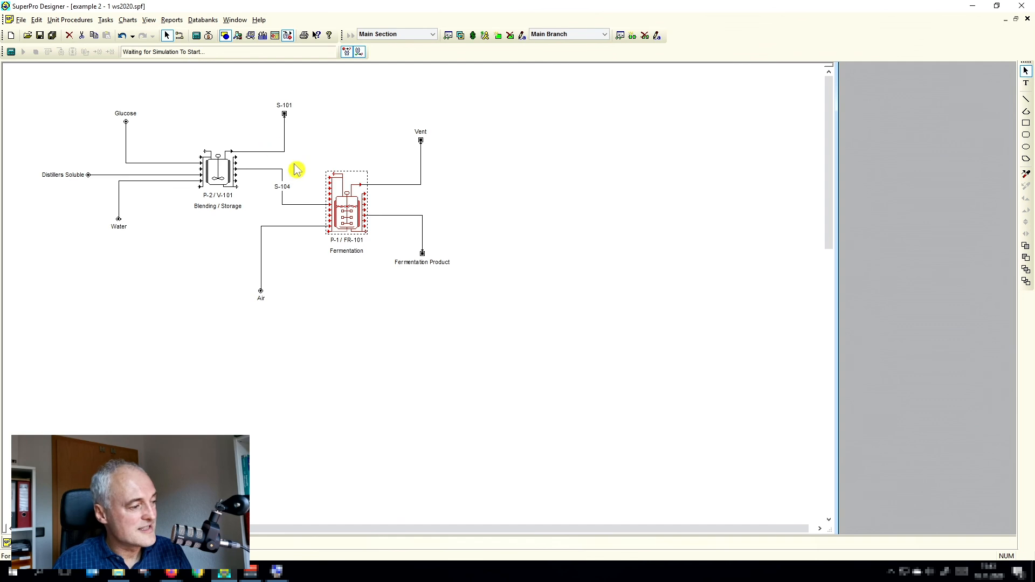
double_click(379, 216)
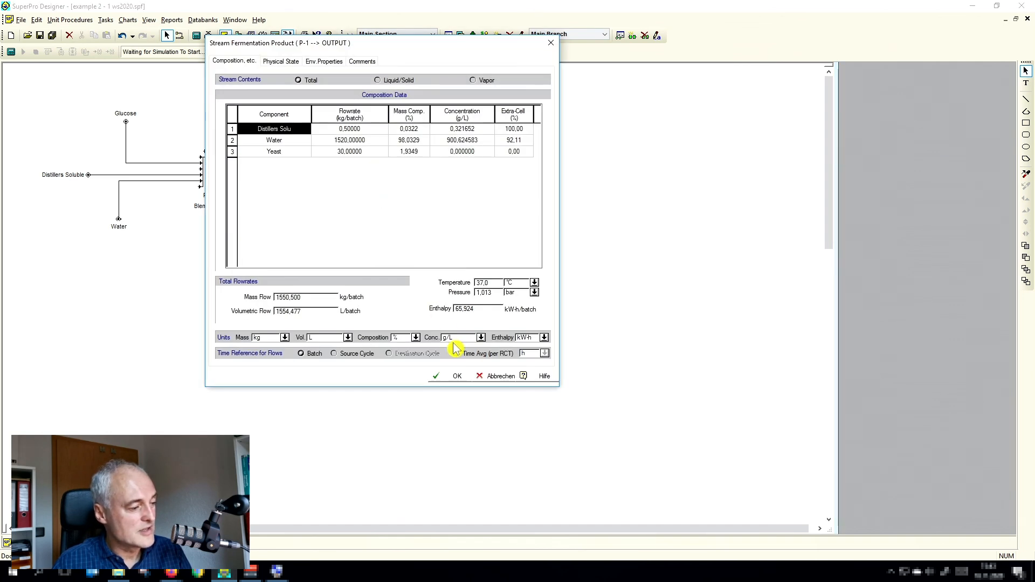
click(457, 376)
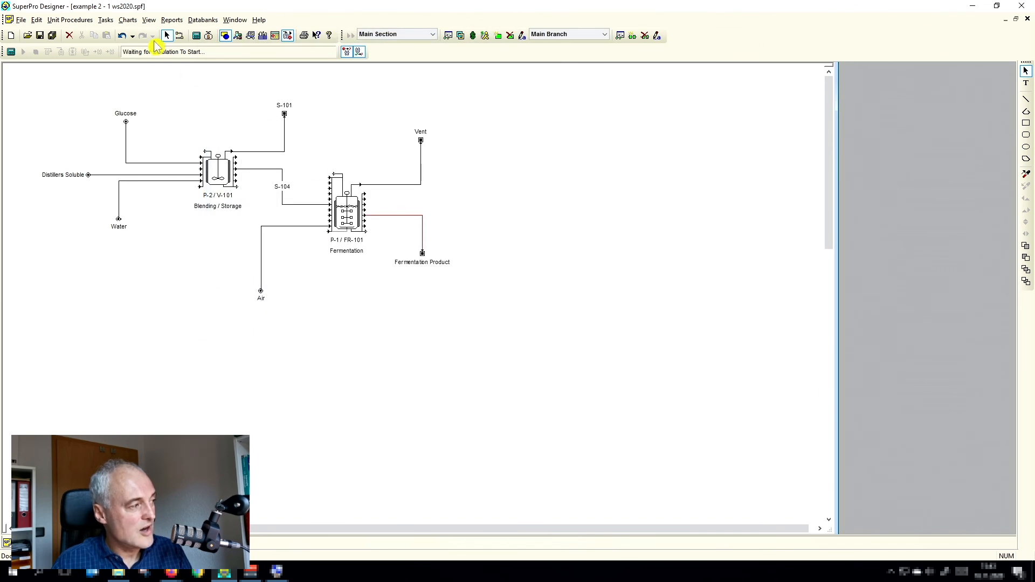
- Show the single-batch operations Gantt chart, solving the M&E equations first, to check the timing of both transfers
click(128, 20)
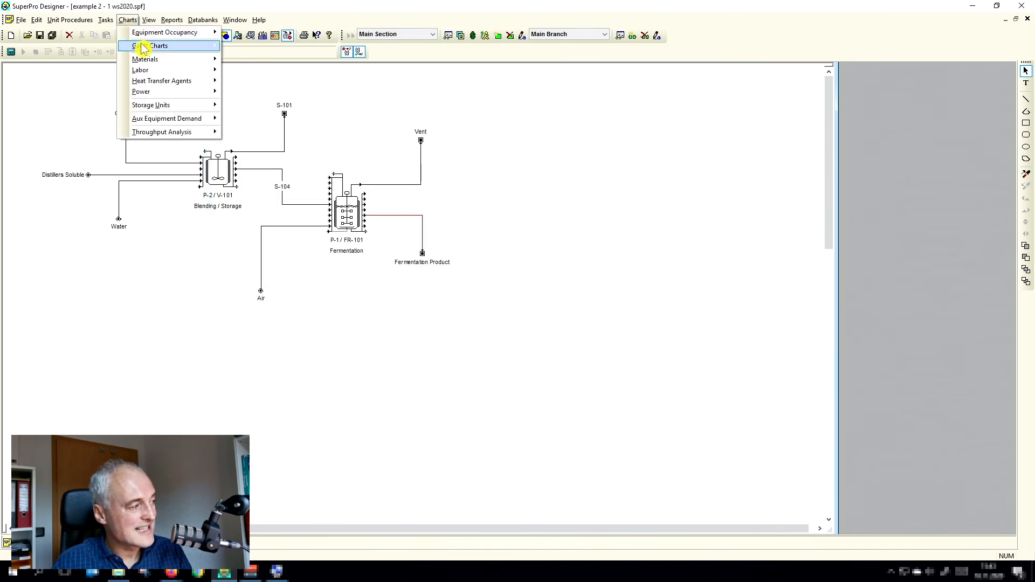
mouse_move(189, 46)
click(241, 46)
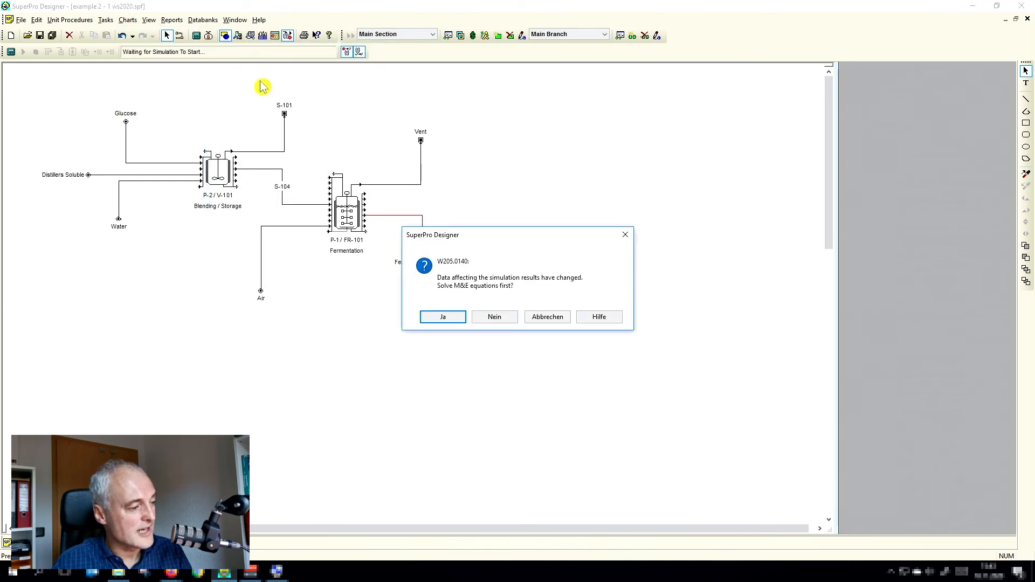
click(443, 318)
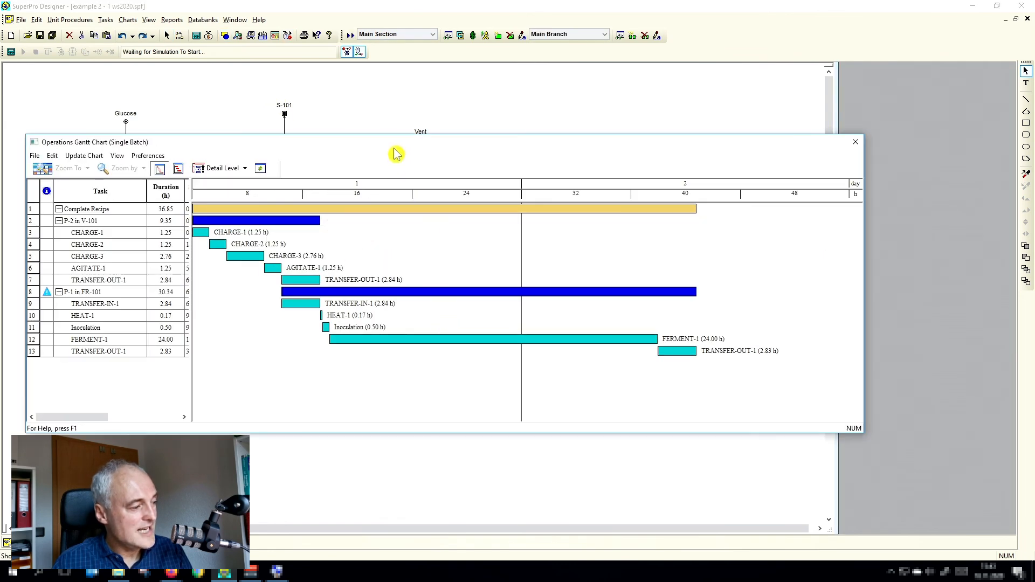
drag(397, 144, 491, 98)
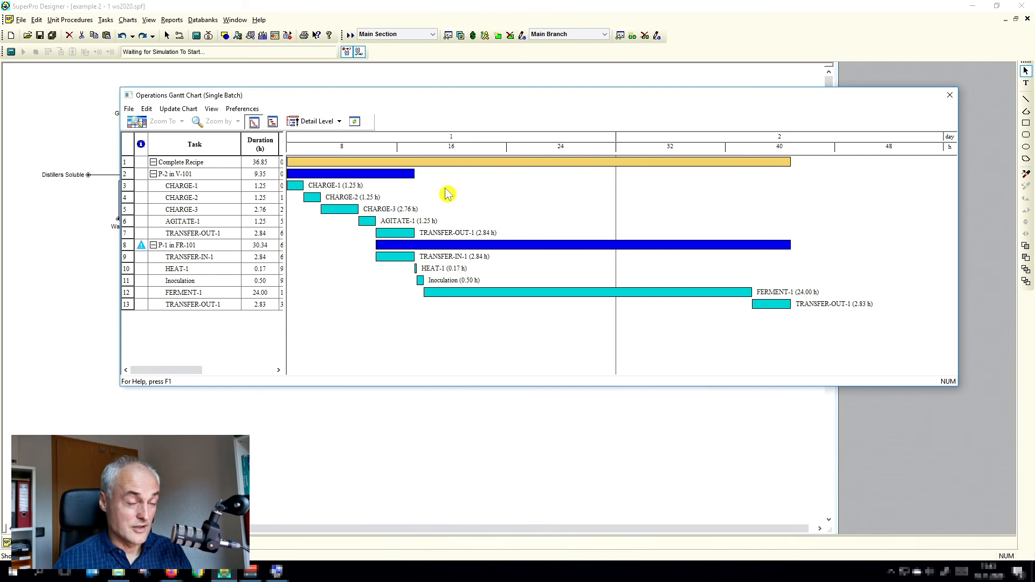